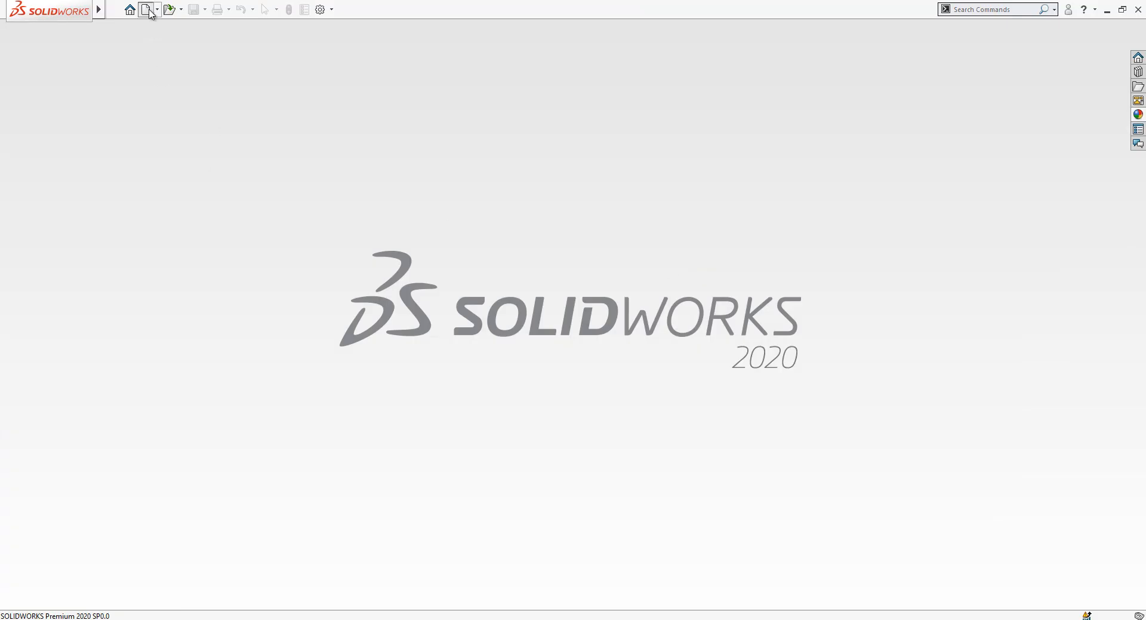
Step: Create a new part document and start a sketch on the Front Plane
left_click(146, 9)
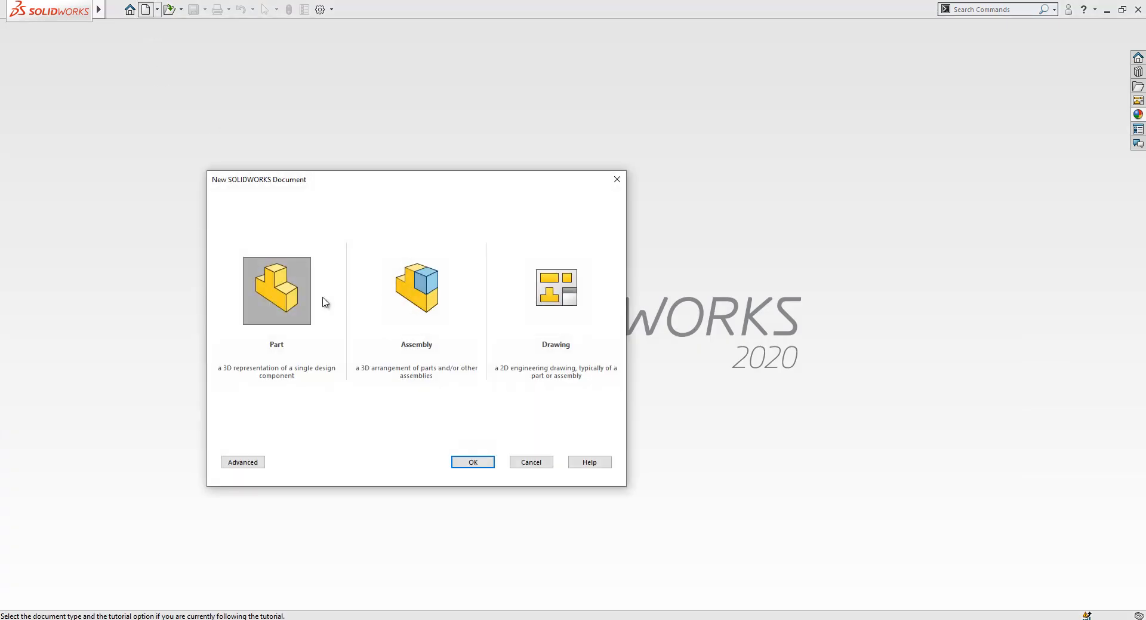
left_click(482, 464)
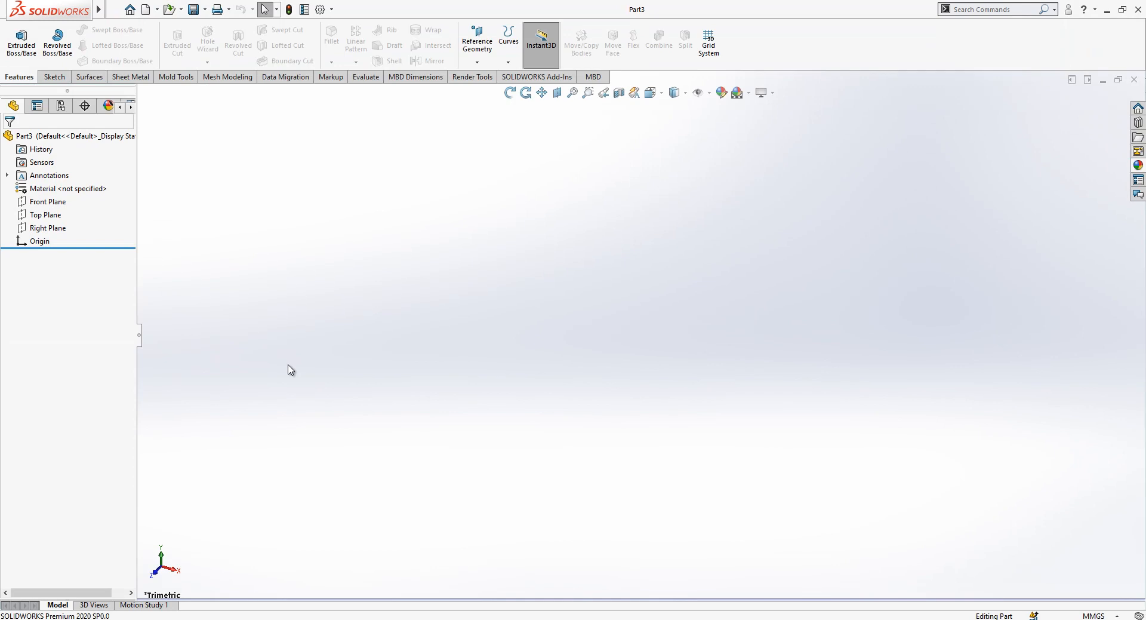
left_click(48, 201)
left_click(58, 202)
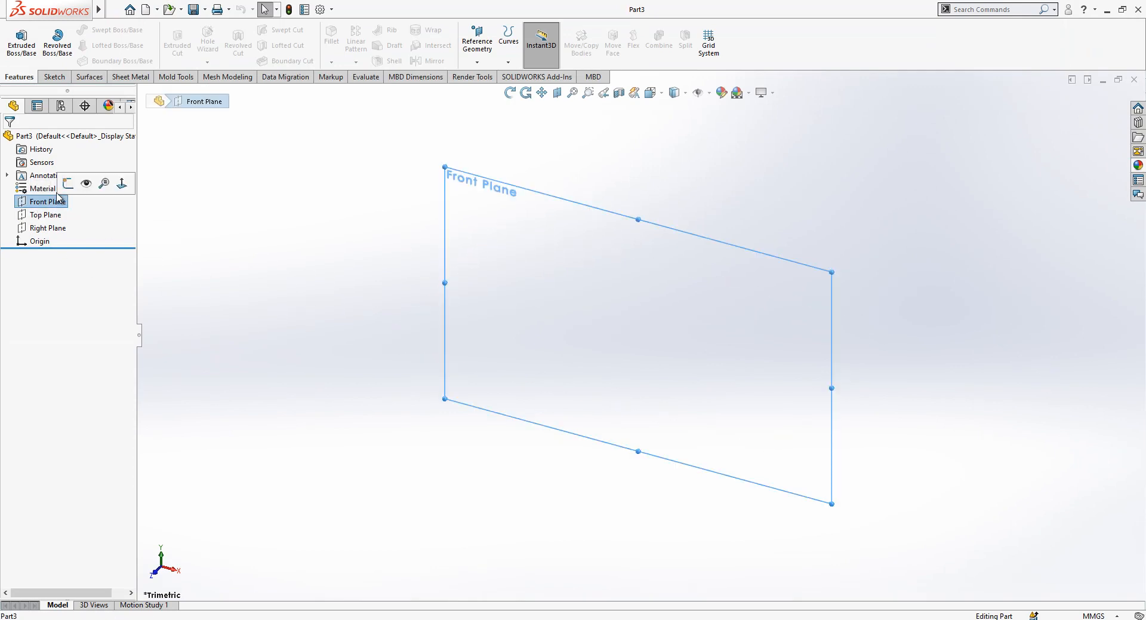
left_click(68, 184)
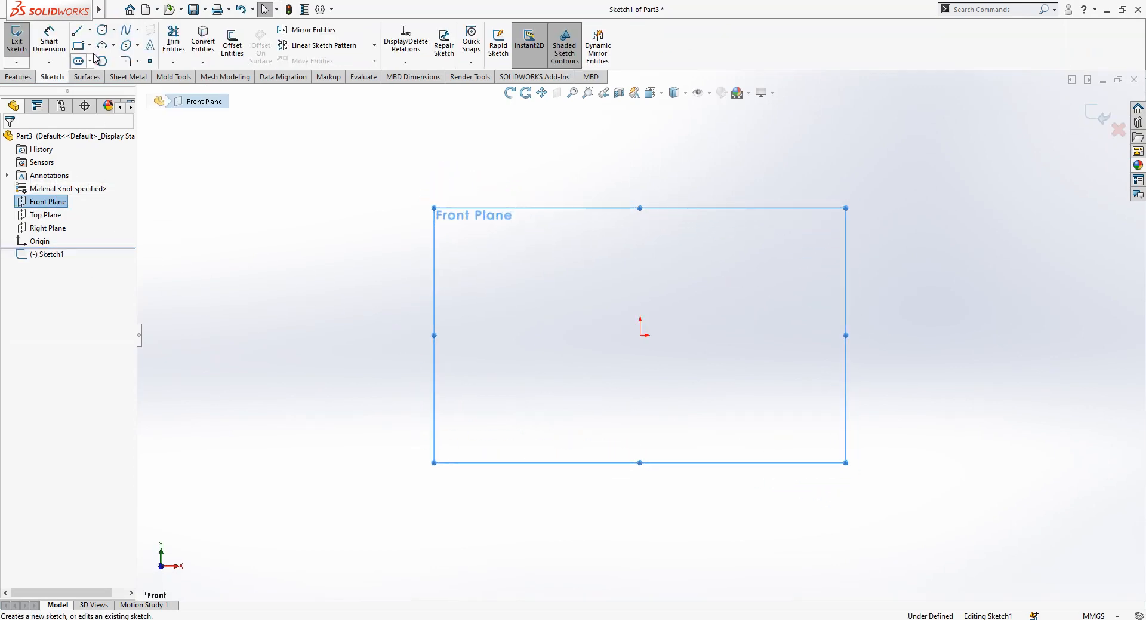
Step: Sketch an upright corner rectangle about 91 mm tall just beside the origin on its negative X side
left_click(78, 46)
left_click(497, 243)
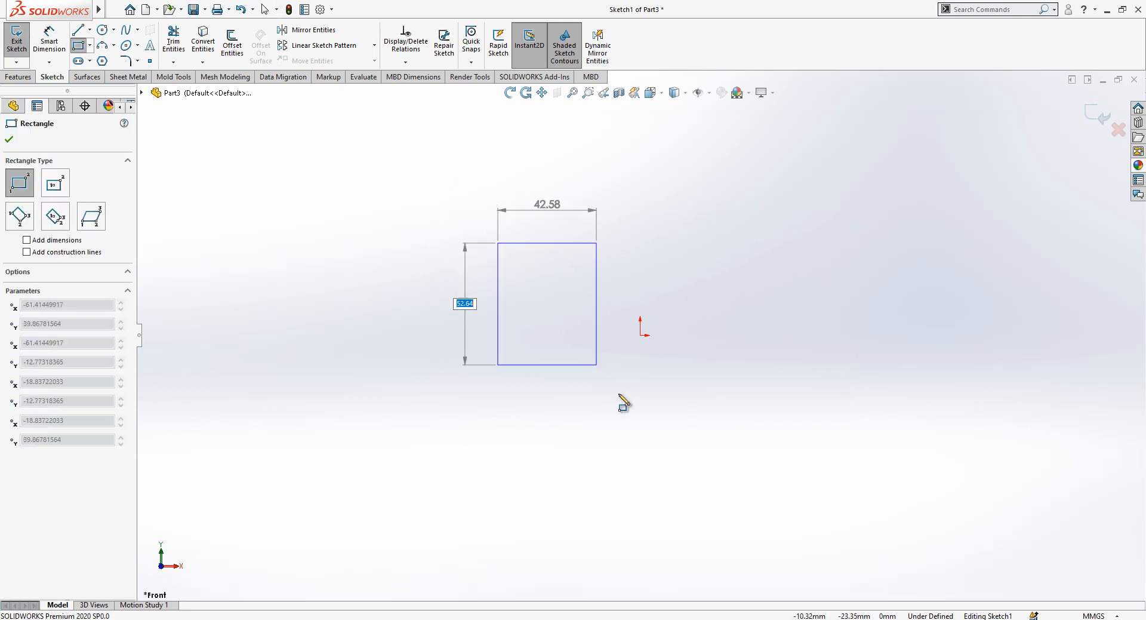
left_click(632, 453)
key("Escape")
Step: Add a Midpoint relation between the rectangle's vertical side nearest the origin and the origin
left_click(632, 412)
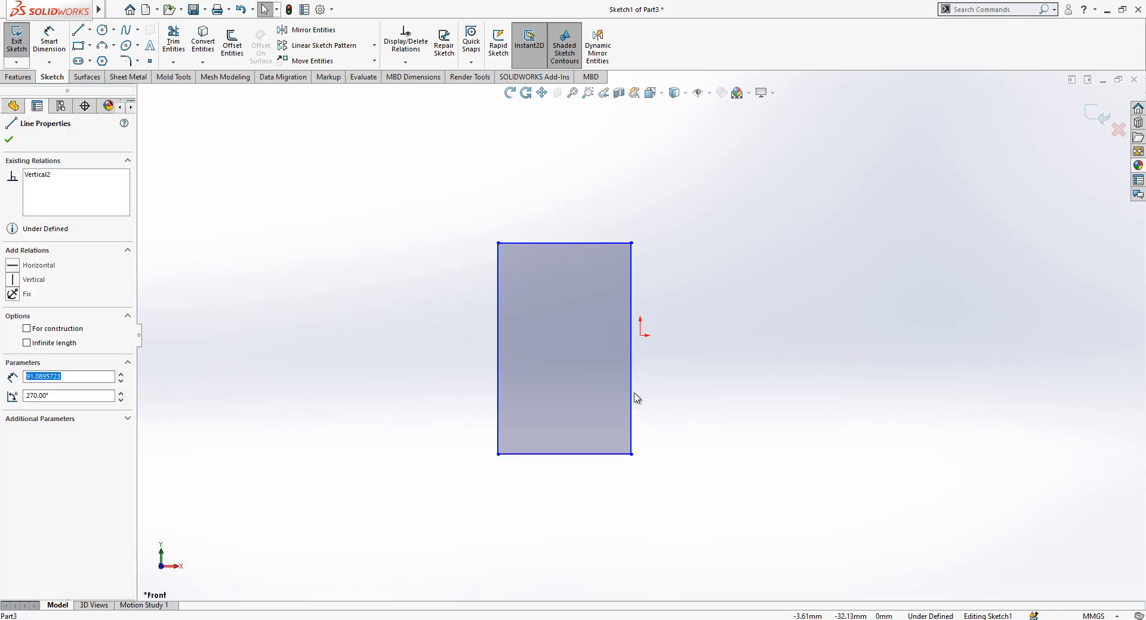
left_click(641, 337, "ctrl")
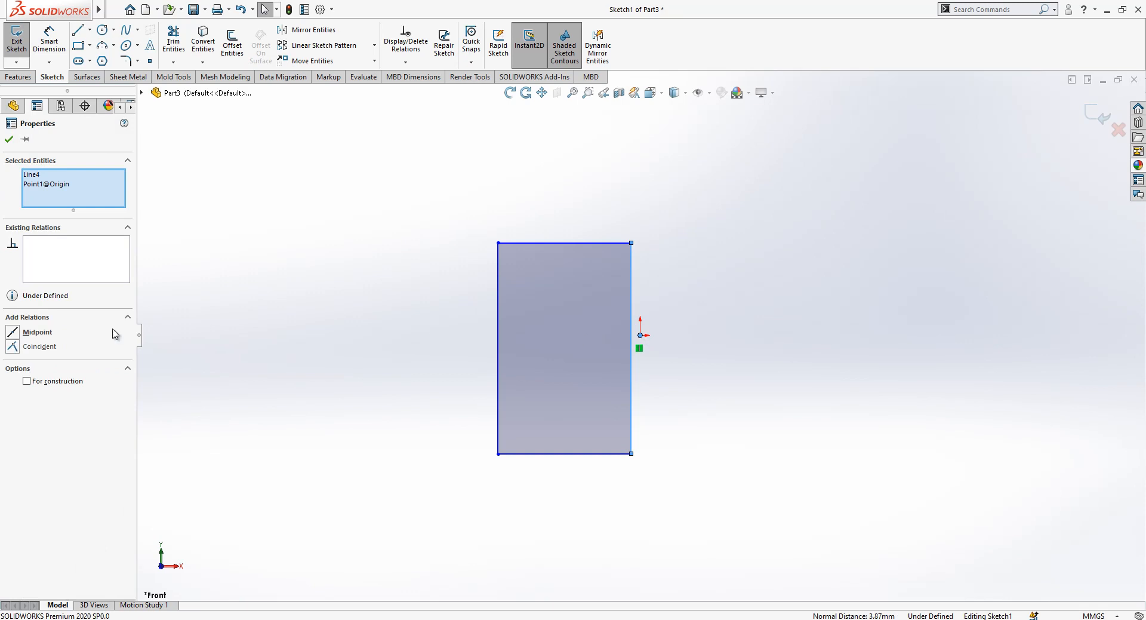
left_click(37, 332)
left_click(475, 326)
Step: Convert all four lines of the rectangle to construction geometry
left_click_drag(760, 176, 412, 559)
left_click(775, 264)
left_click_drag(720, 167, 395, 514)
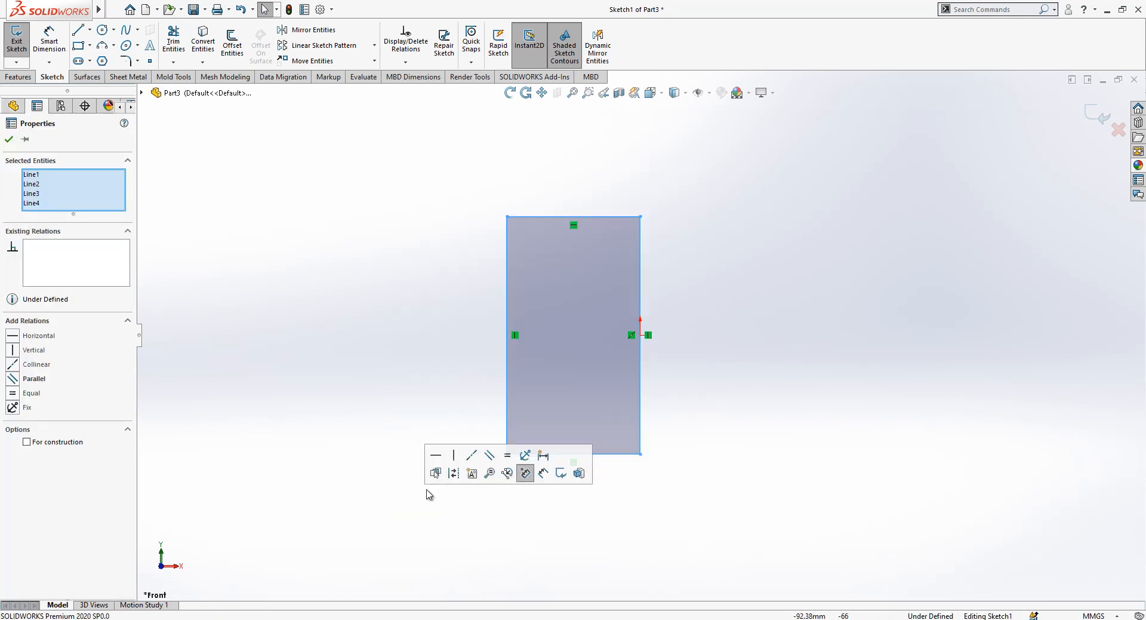
left_click(454, 473)
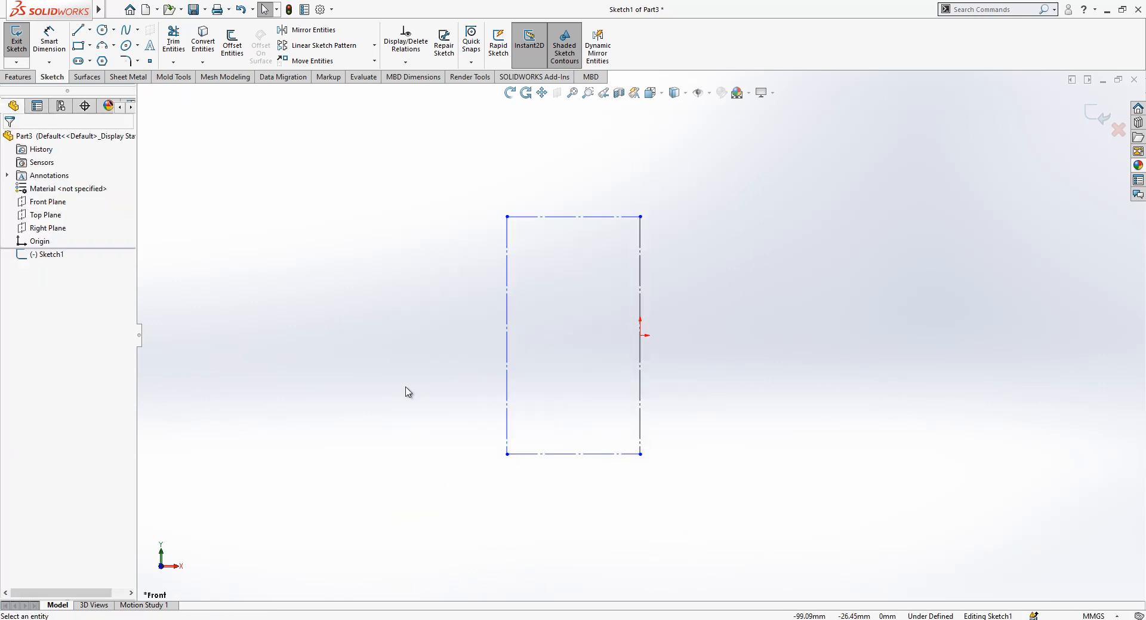
Step: Draw a three-point arc of about 113 mm radius between the two corners farthest from the origin, bulging outward from the rectangle
left_click(102, 46)
left_click(507, 217)
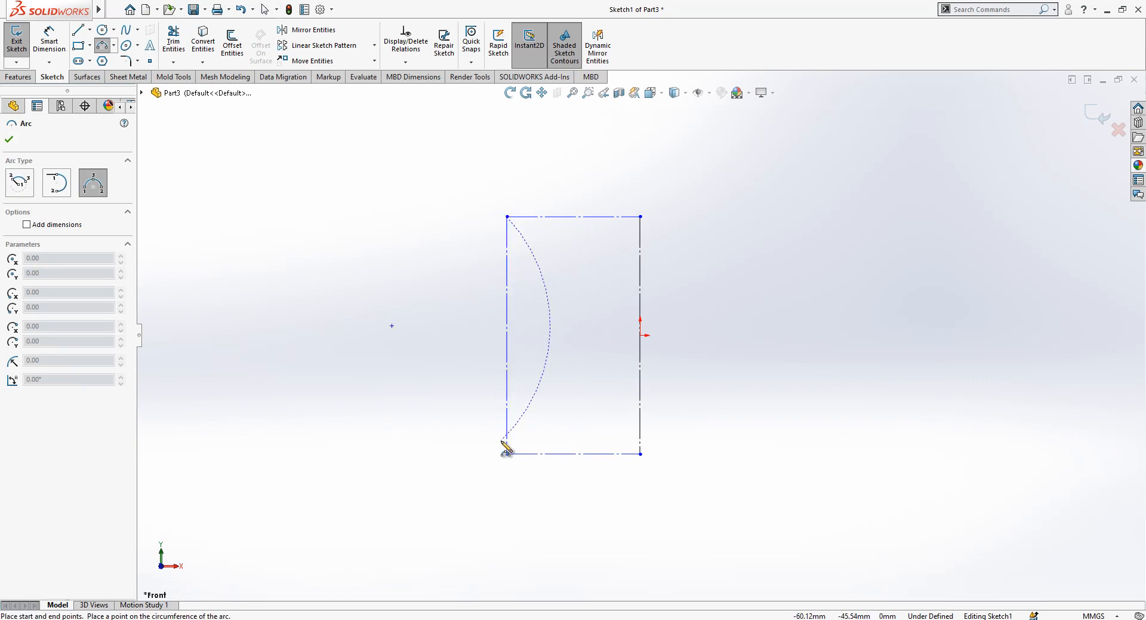
left_click(507, 453)
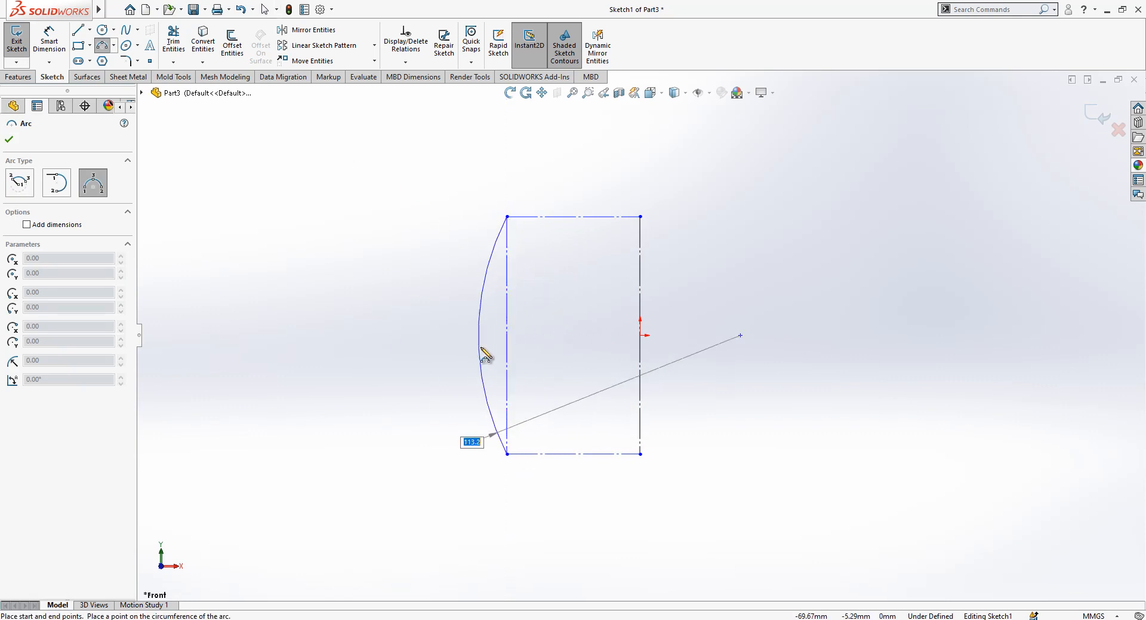
left_click(481, 355)
key("Escape")
Step: Dimension the rectangle's vertical side through the origin at 190 mm
scroll(693, 286, "down", 2)
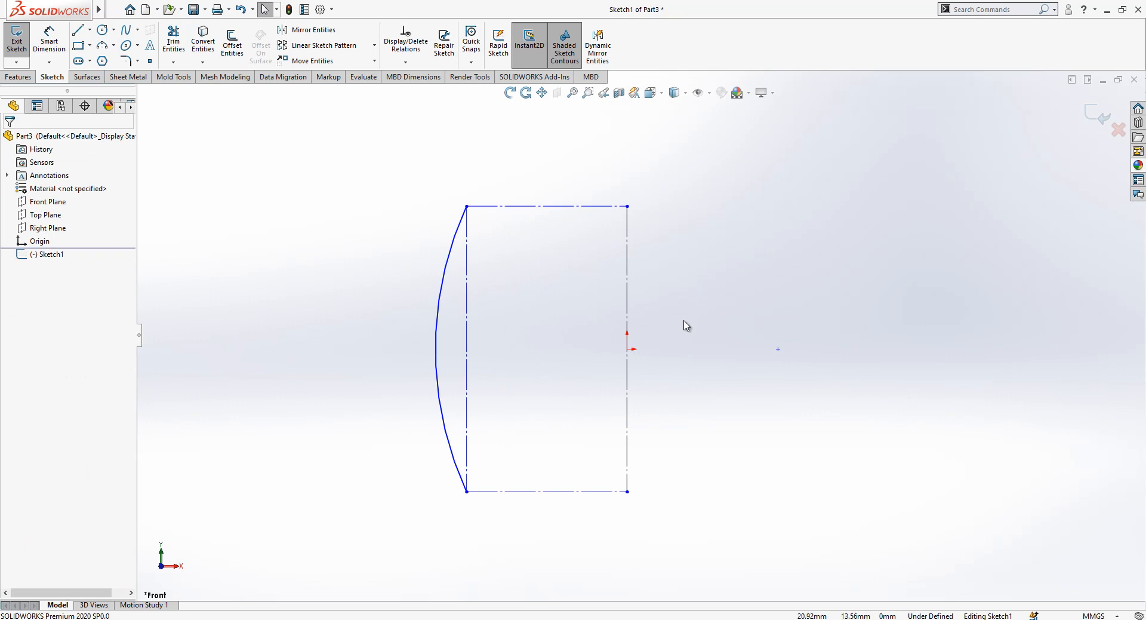
key("d")
left_click(628, 275)
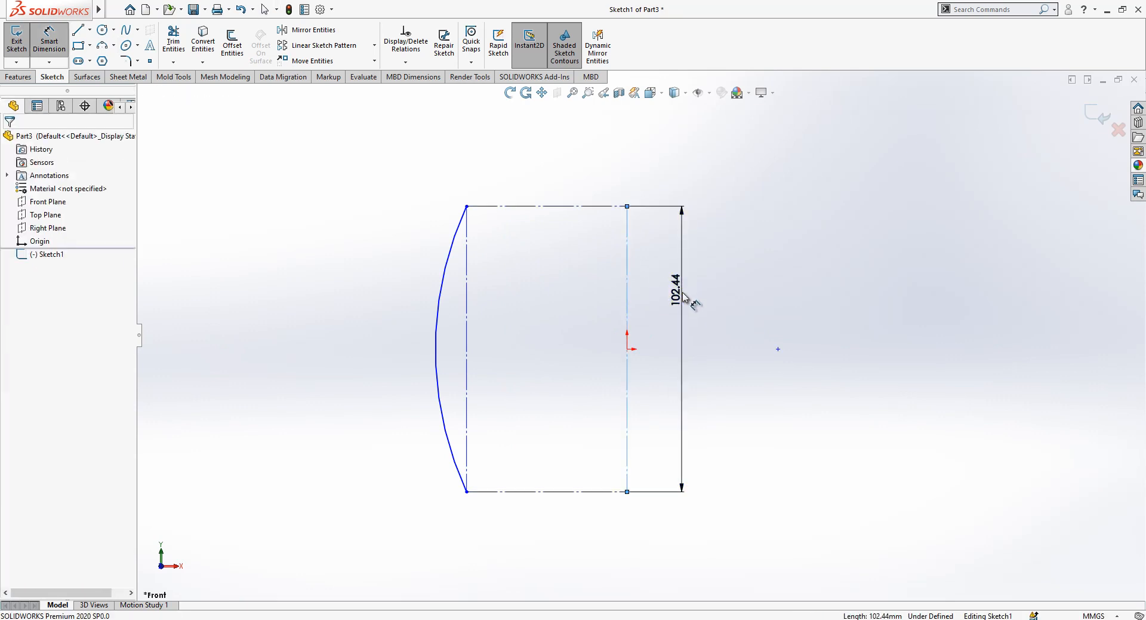
left_click(685, 297)
type("190")
key("Return")
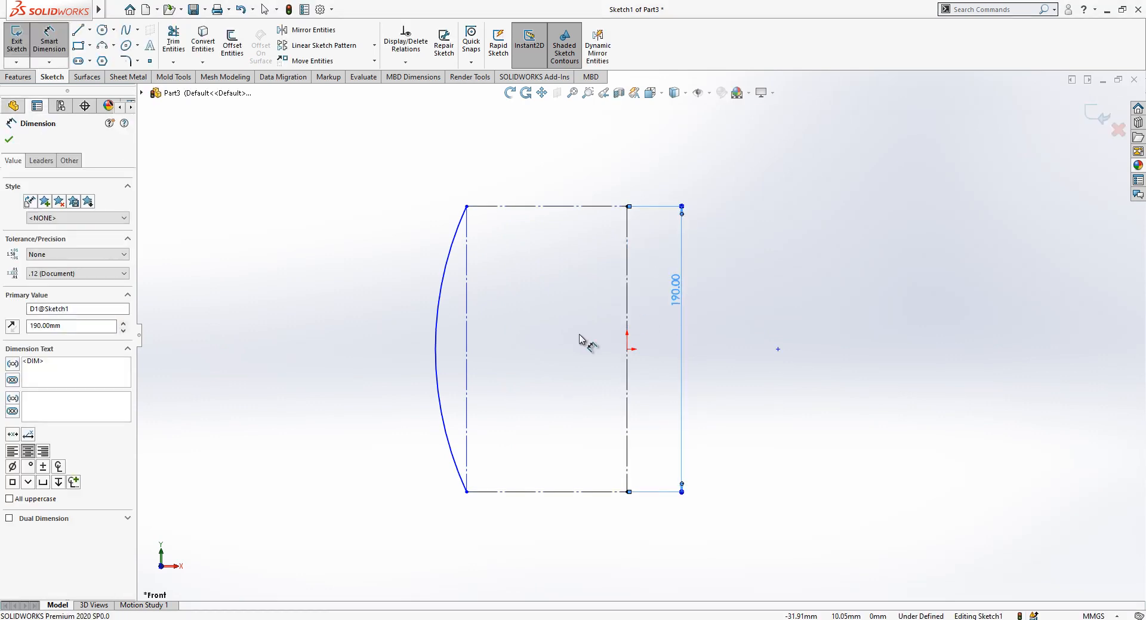
left_click(582, 339)
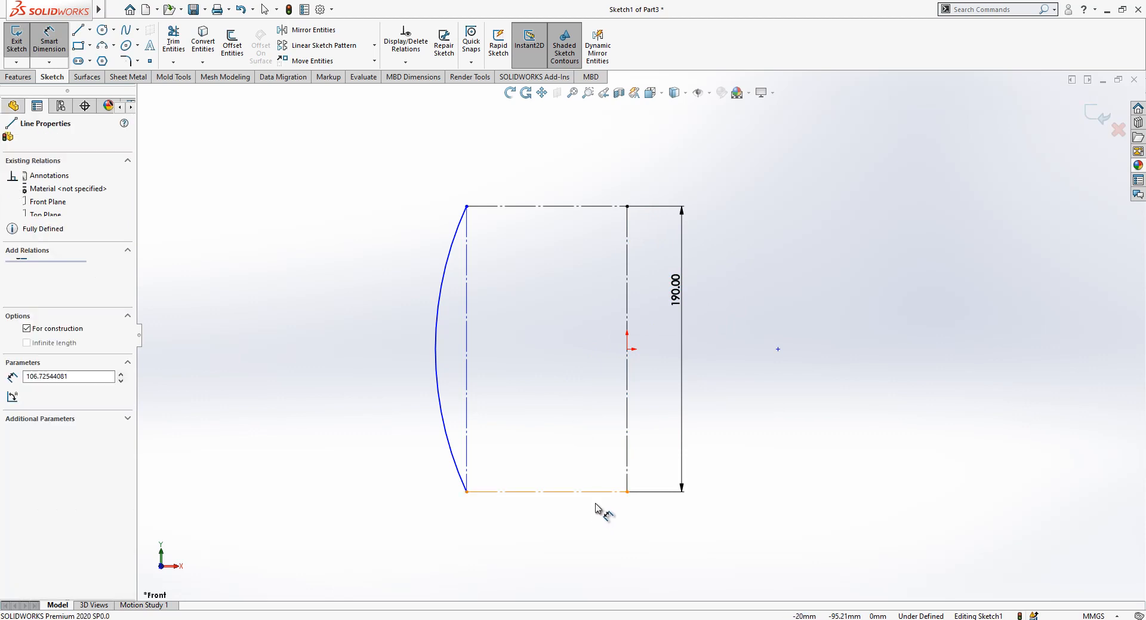
Step: Dimension the rectangle's lower horizontal side at 75 mm
left_click(597, 493)
left_click(590, 539)
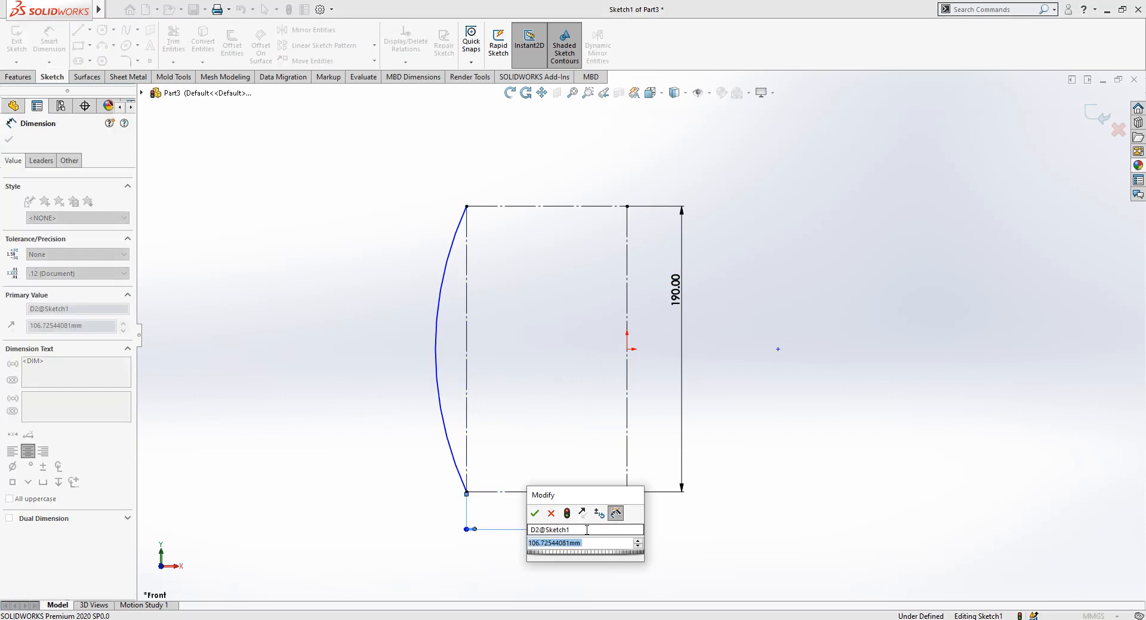
type("75")
key("Return")
left_click(416, 458)
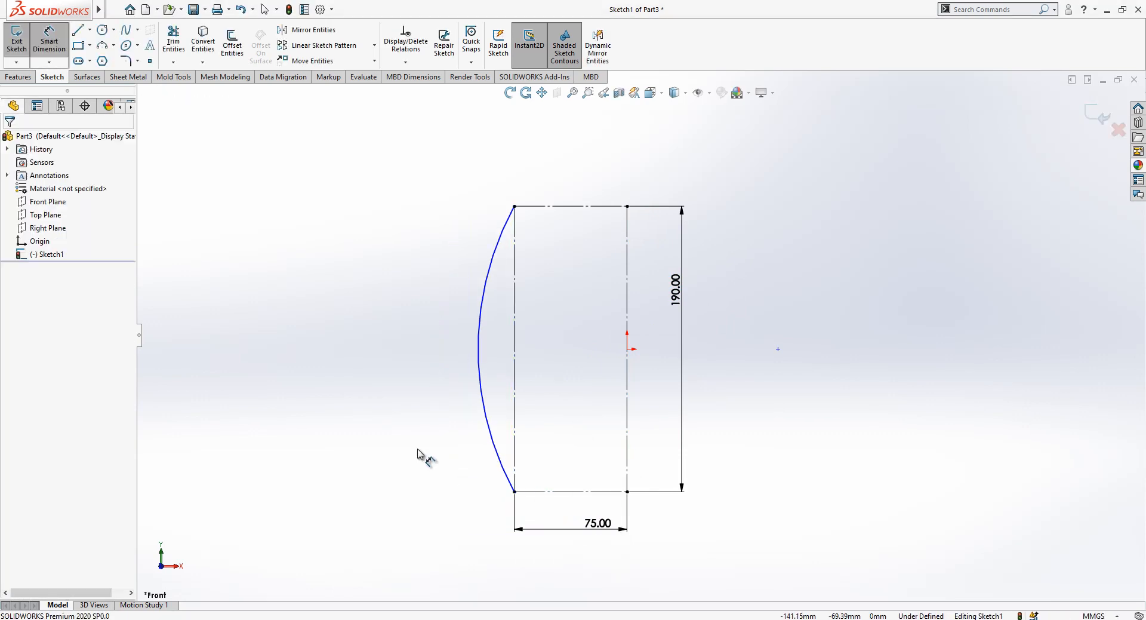
Step: Add a 190 mm doubled dimension between the arc and the vertical centerline through the origin, and exit the sketch
left_click(479, 367)
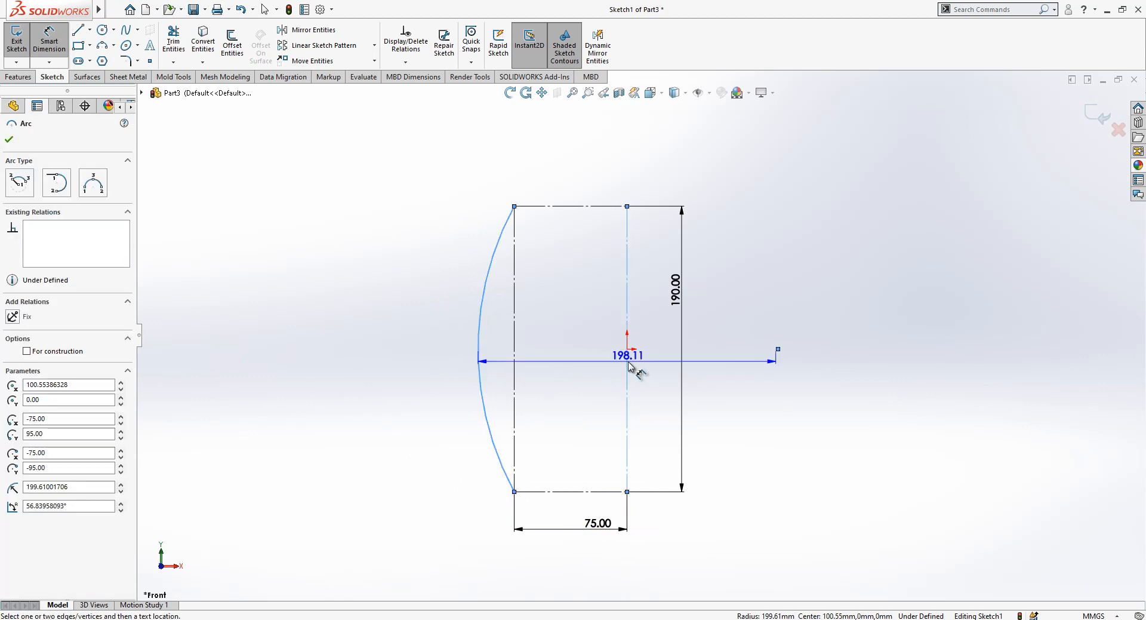
left_click(627, 359)
left_click(682, 567)
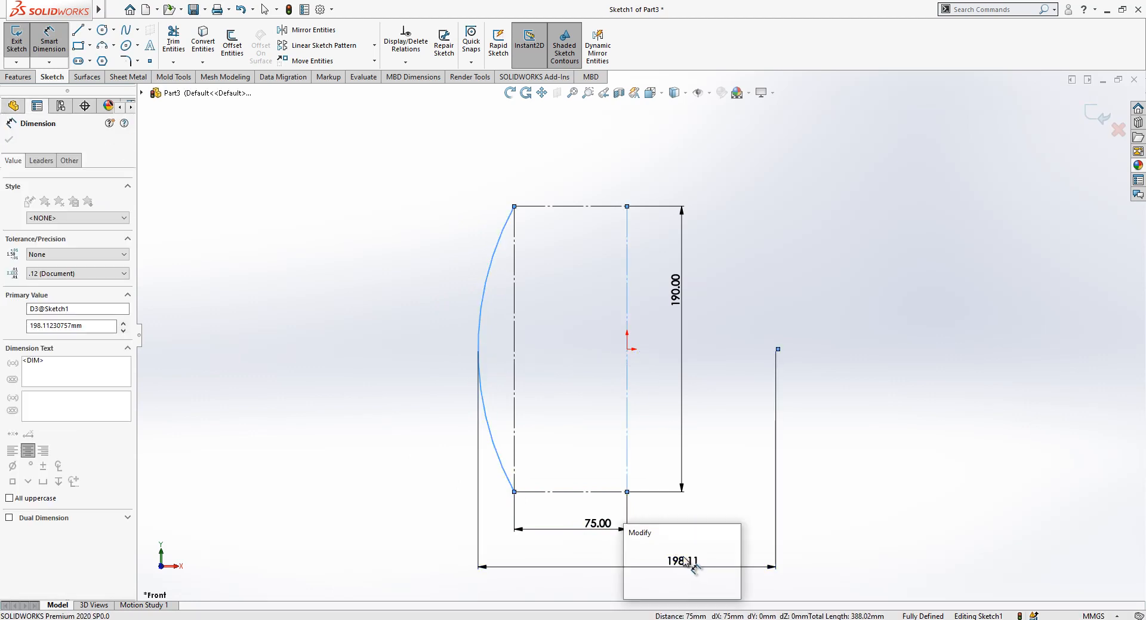
type("190")
key("Return")
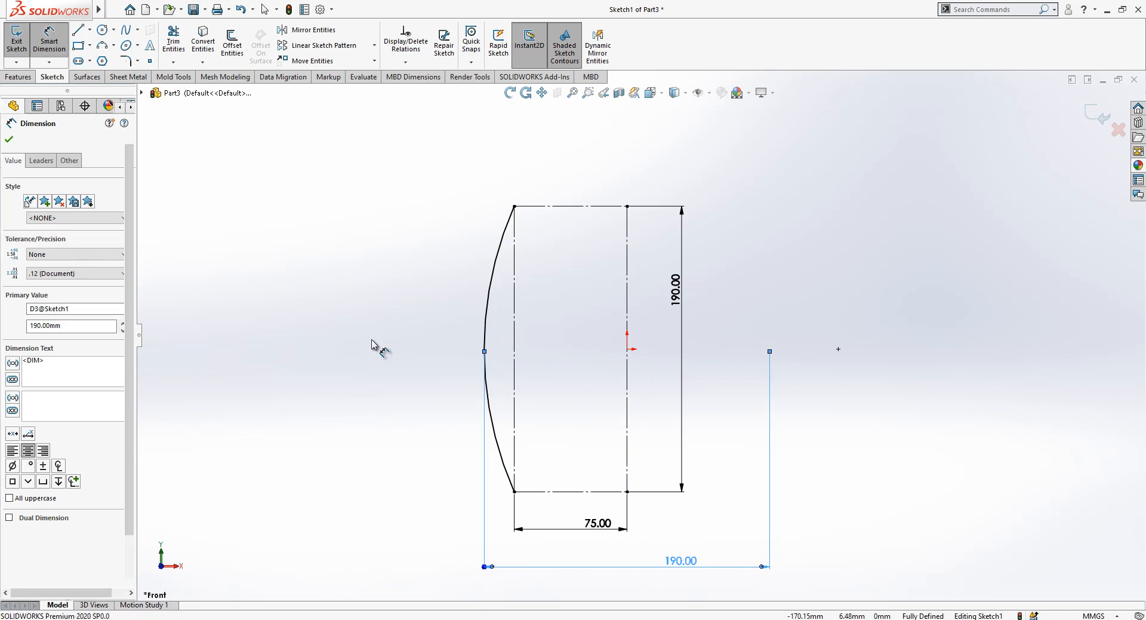
left_click(373, 345)
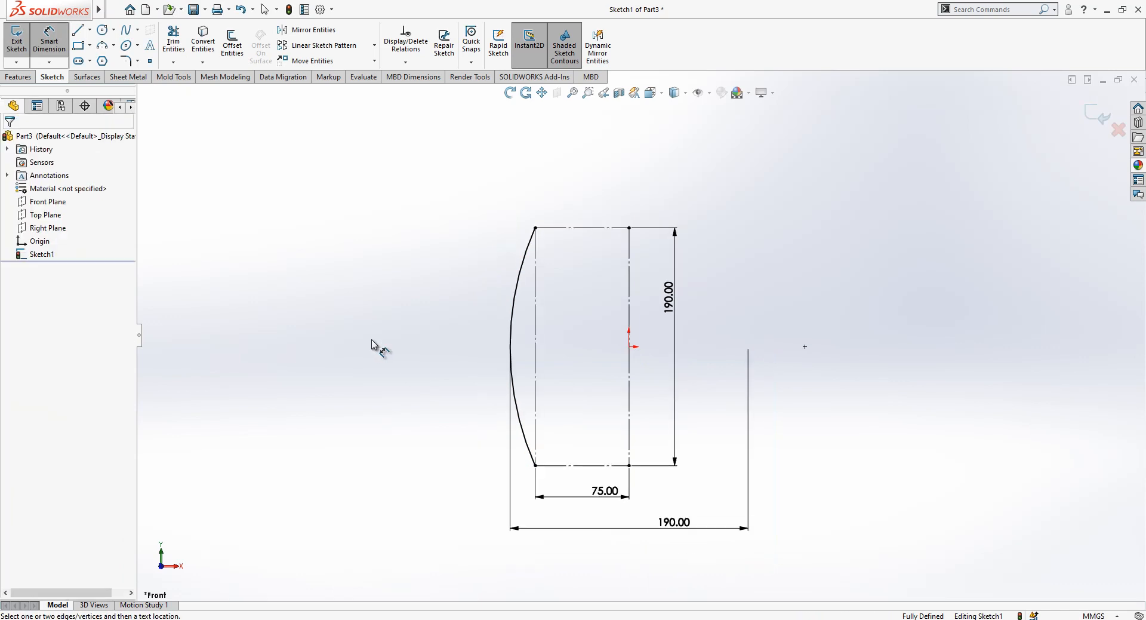
left_click(1090, 112)
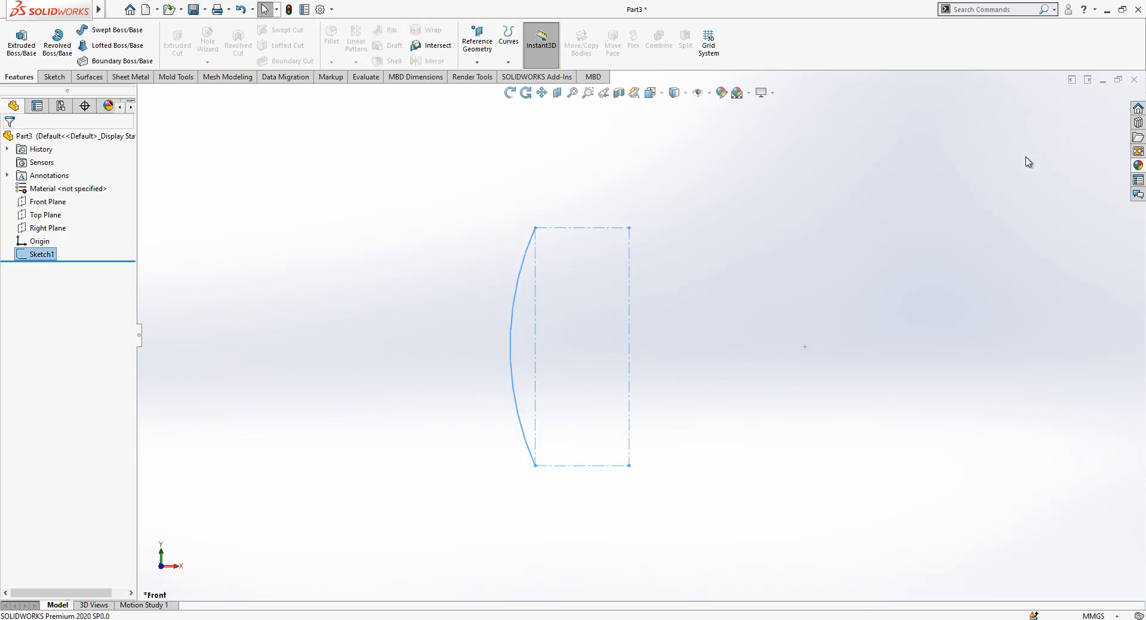
Step: Create a Revolved Surface from the arc about the vertical line through the origin, using Mid Plane at 8 degrees
left_click(90, 79)
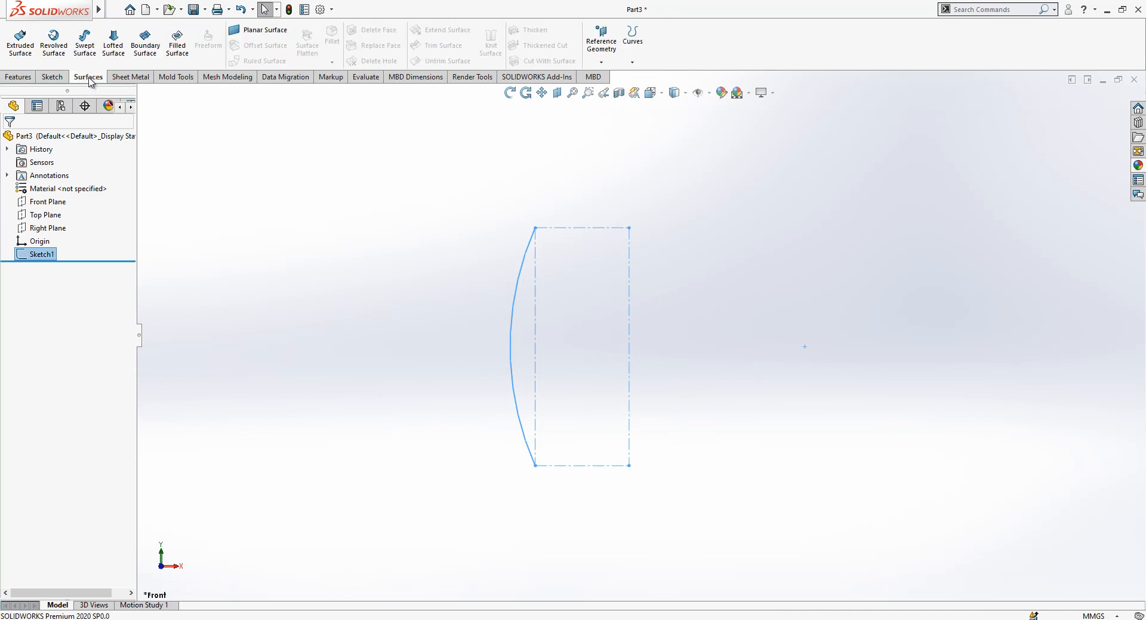
left_click(67, 48)
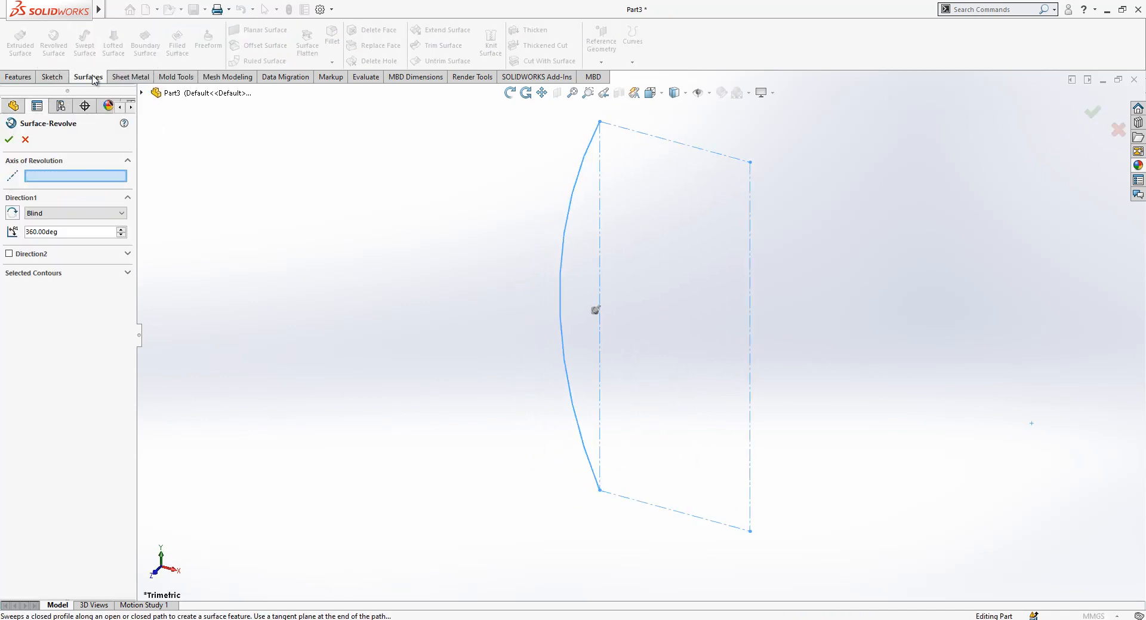
left_click(751, 194)
left_click(110, 213)
left_click(89, 253)
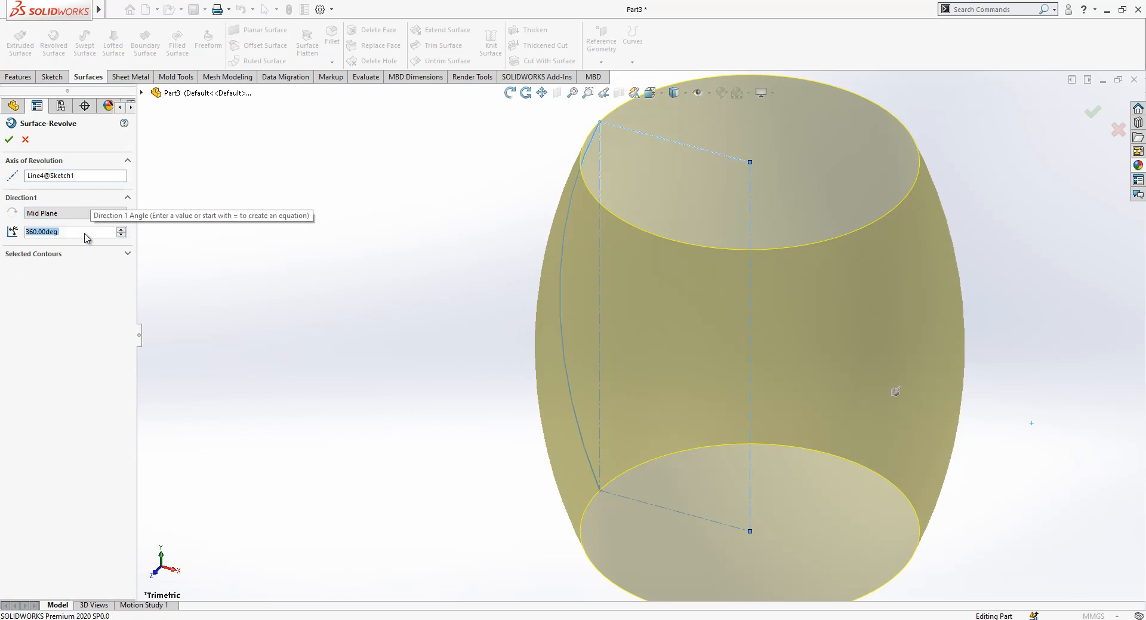
type("8")
key("Return")
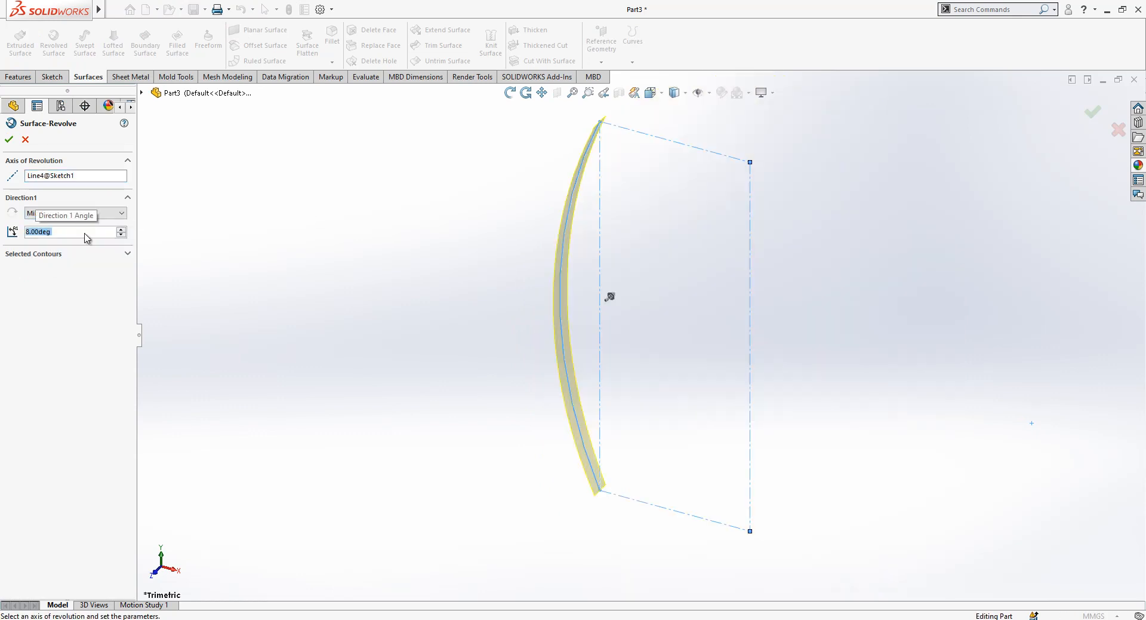
mouse_move(555, 340)
middle_mouse_down()
mouse_move(654, 401)
mouse_move(623, 403)
middle_mouse_up()
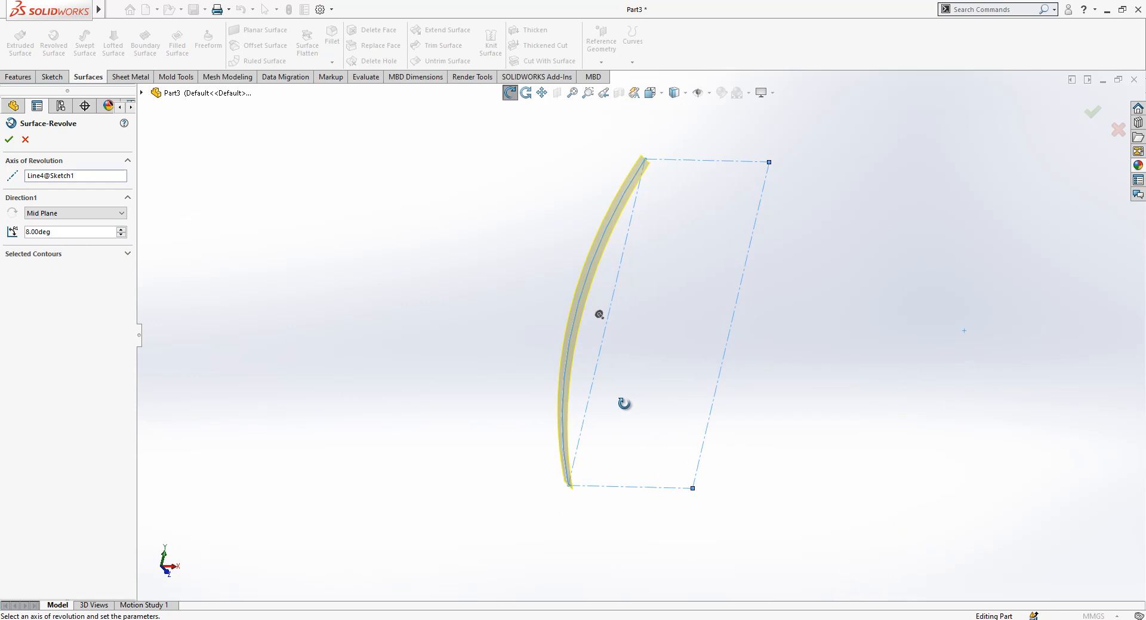
left_click(7, 141)
Step: Split the revolved surface's face with an Intersection split line along the Top Plane
middle_click_drag(574, 385, 621, 358)
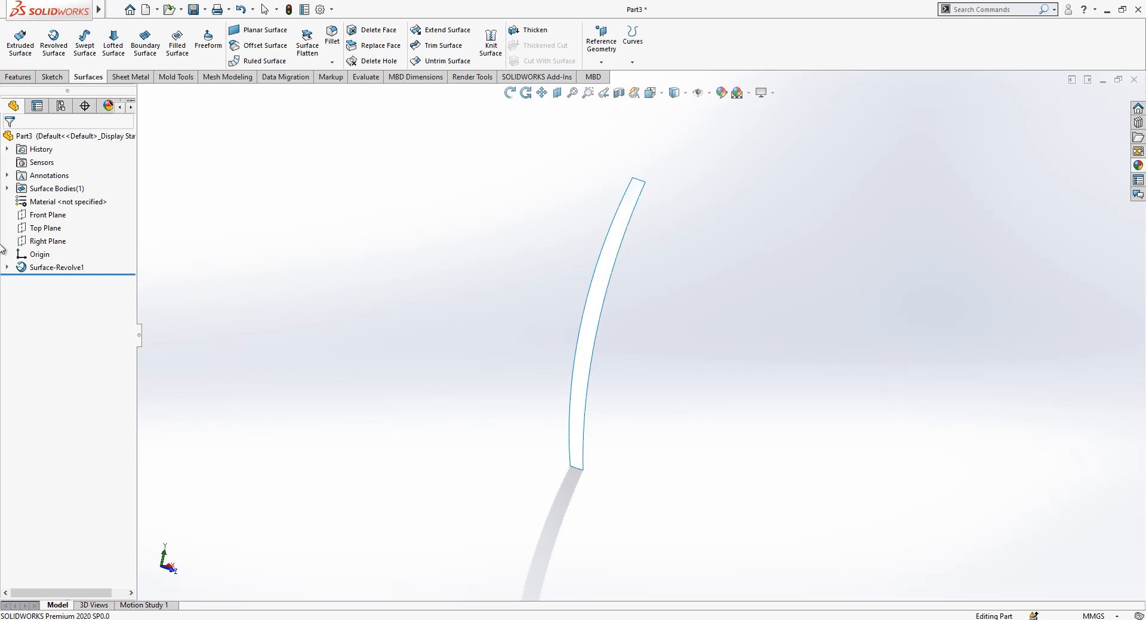
left_click(51, 229)
left_click(630, 62)
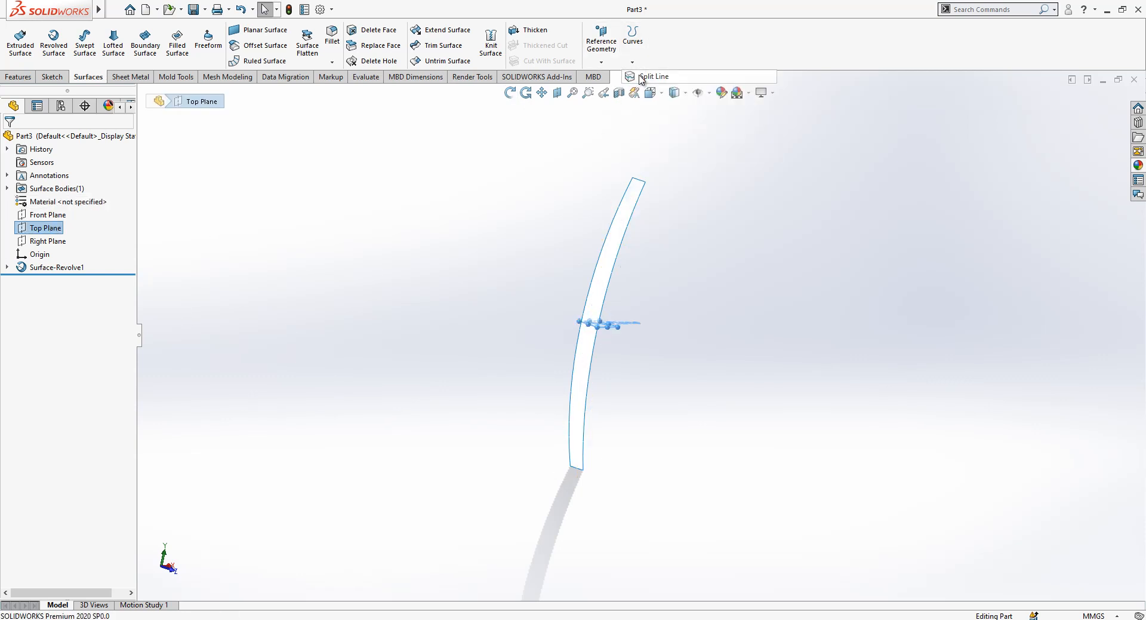
left_click(651, 75)
left_click(32, 202)
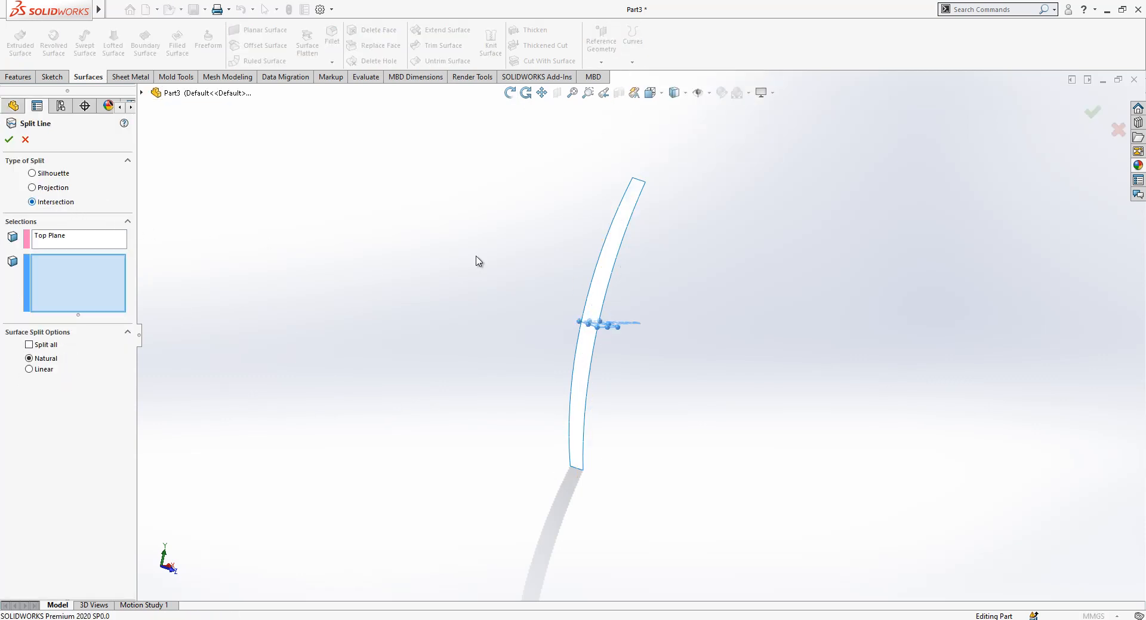
left_click(602, 280)
key("Return")
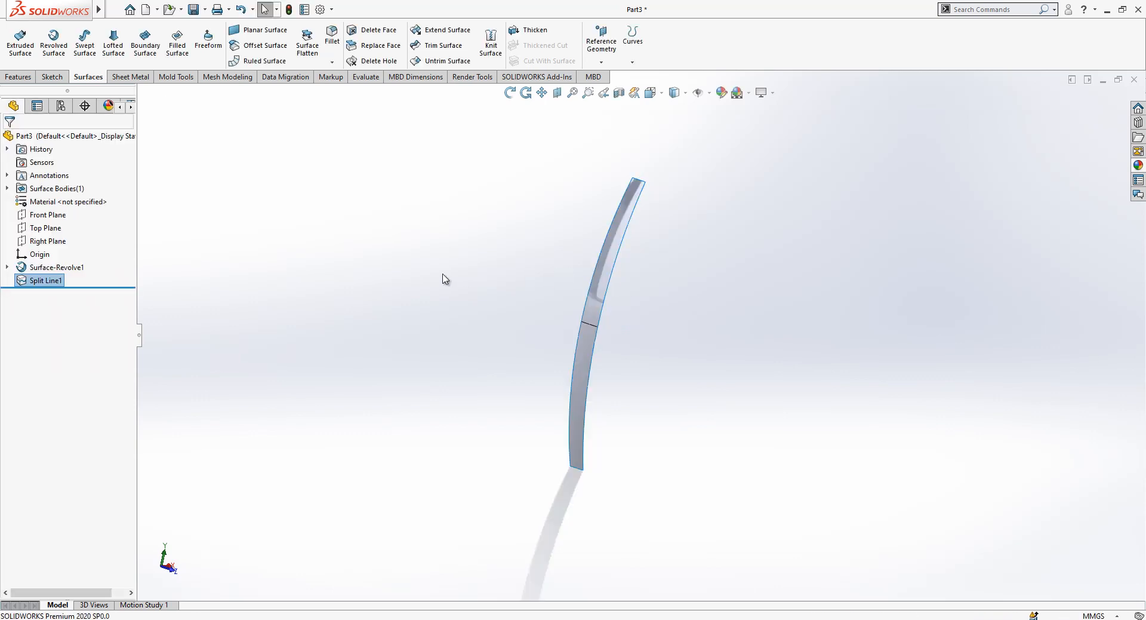
Step: Start a new sketch on the Right Plane
left_click(651, 92)
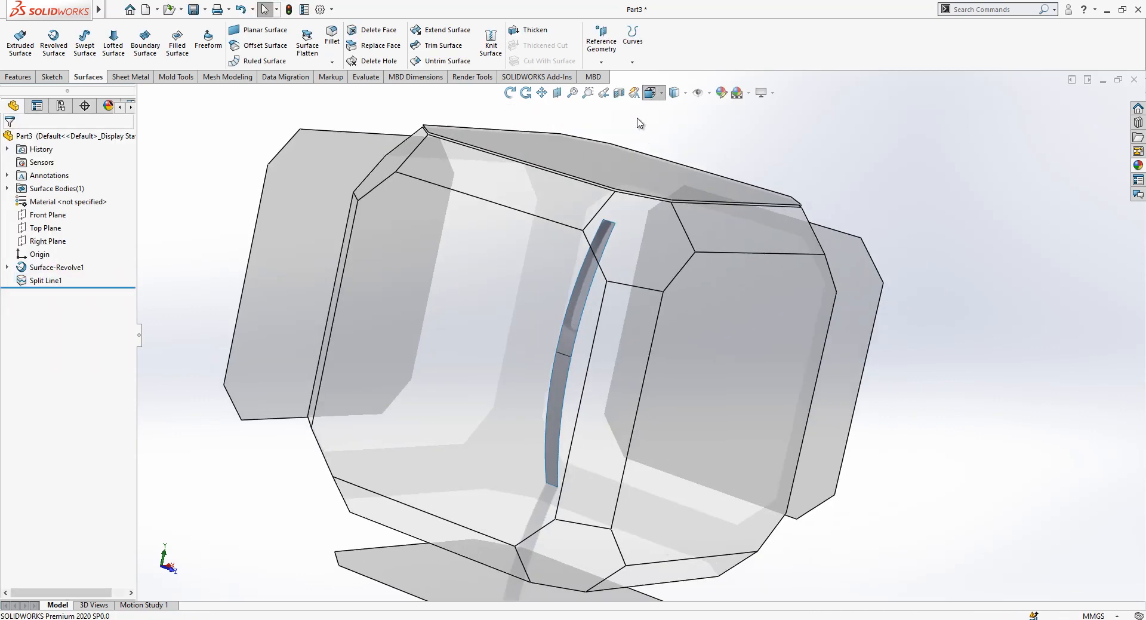
left_click(440, 333)
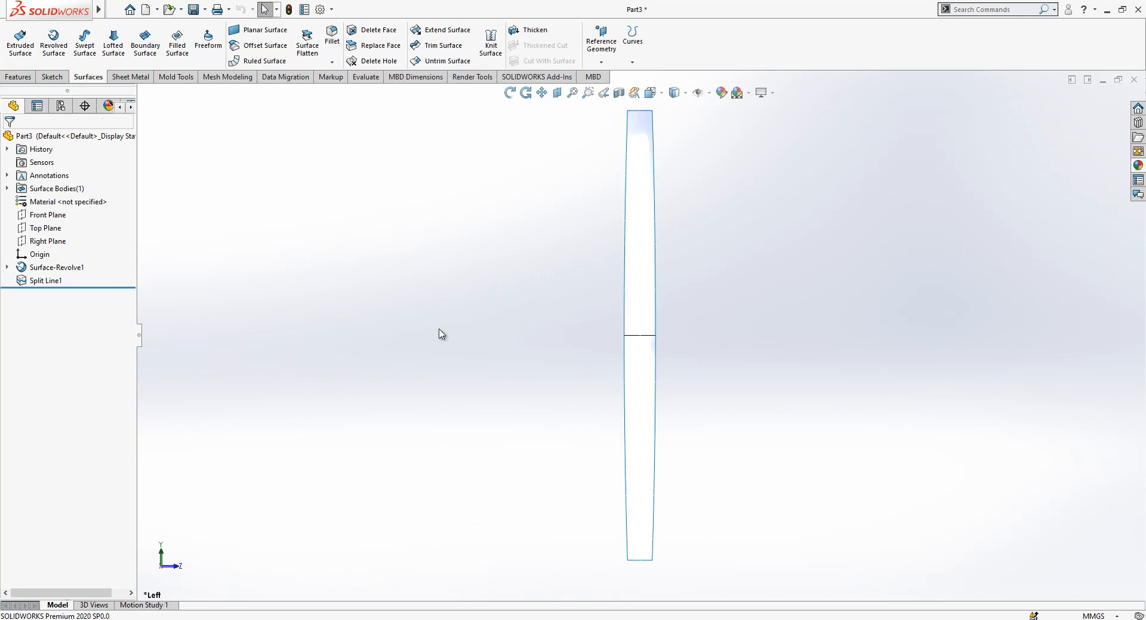
left_click(51, 240)
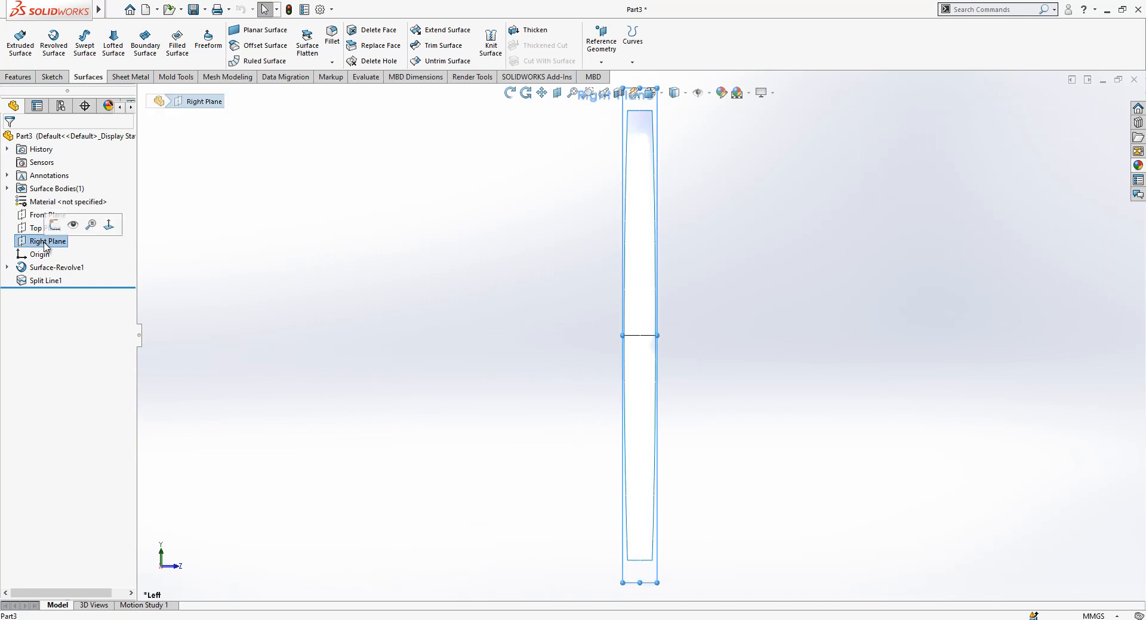
left_click(56, 227)
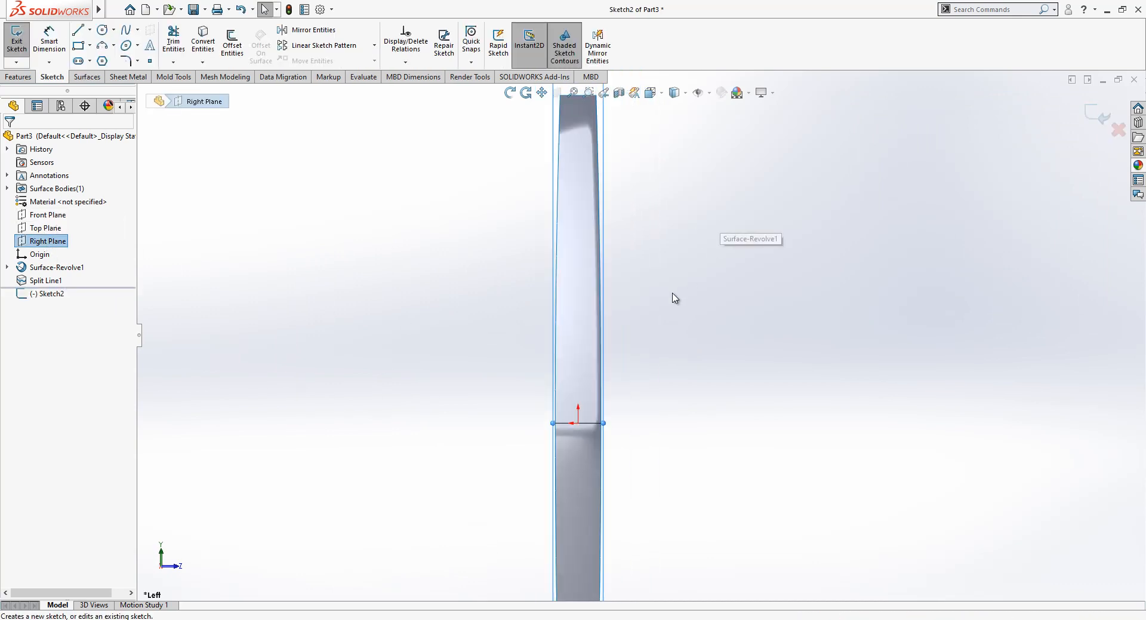
Step: Sketch a 95 mm vertical construction line from the origin up to the midpoint of the strip's upper edge
key("l")
left_click(604, 385)
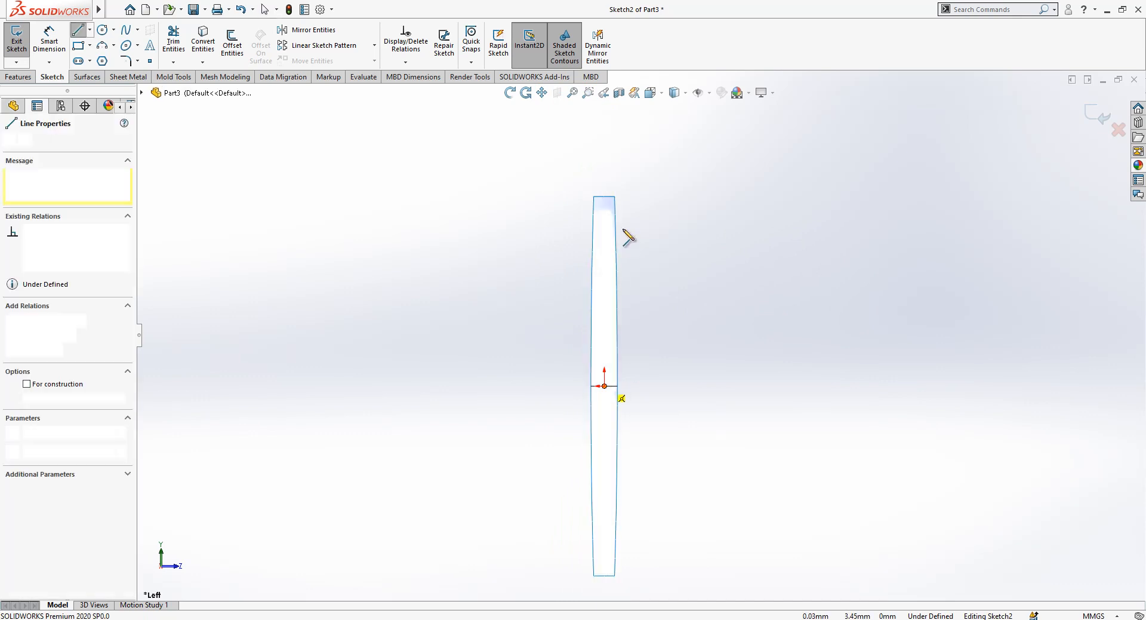
left_click(604, 195)
key("Escape")
left_click(604, 218)
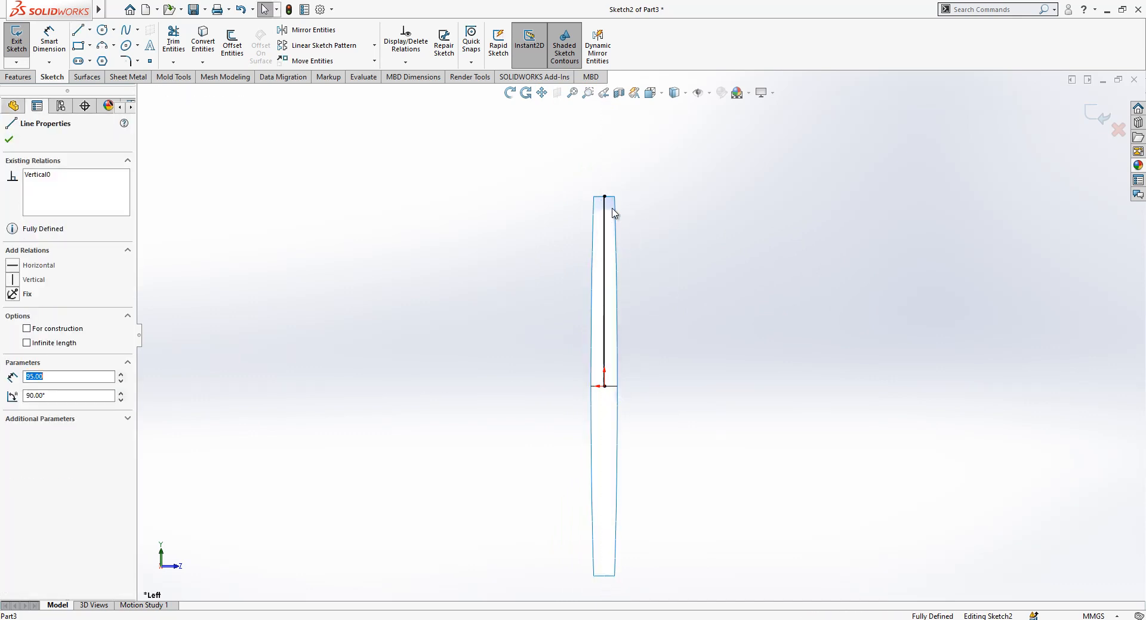
left_click(656, 178)
scroll(729, 233, "down", 2)
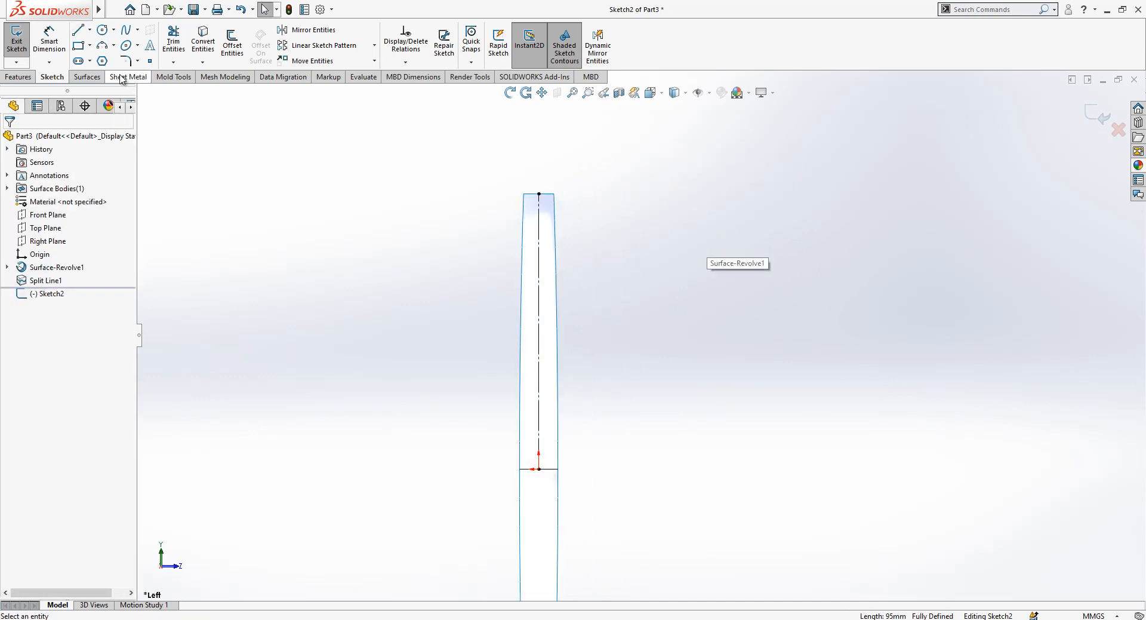
Step: Sketch a circle about 12.9 mm in diameter, center it on the origin and make it tangent to the strip's side edge
scroll(555, 454, "down", 2)
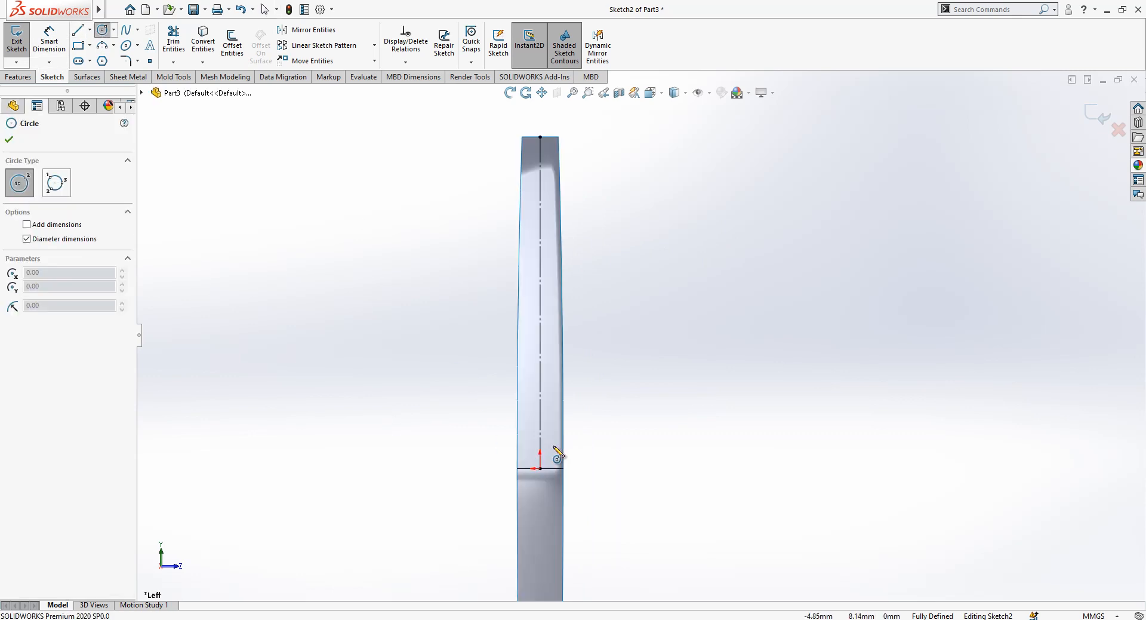
left_click(541, 419)
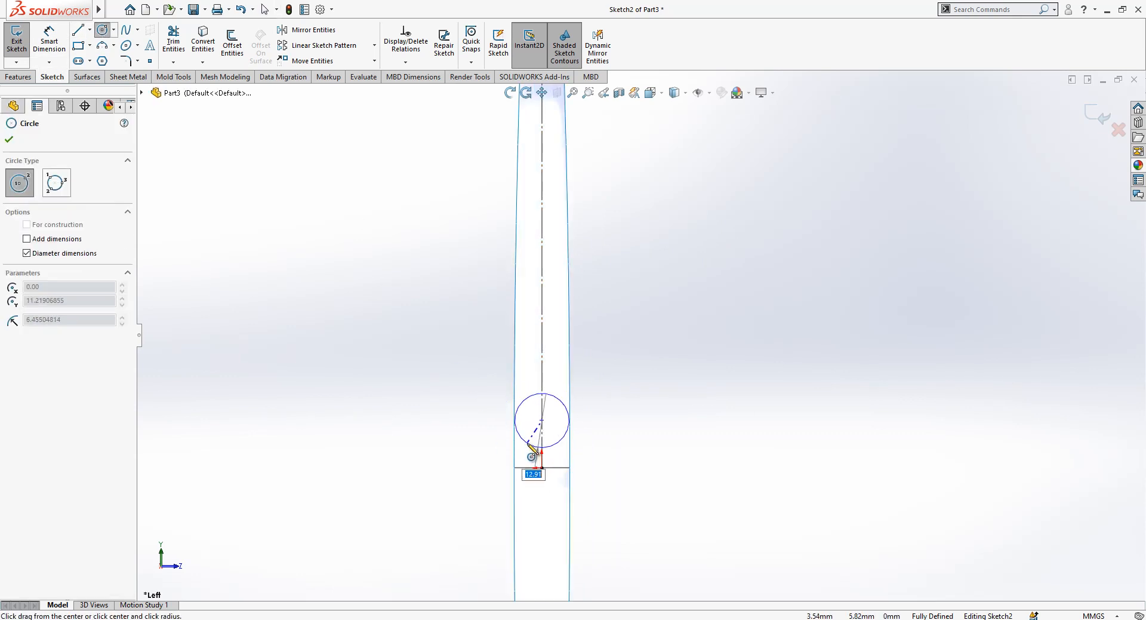
left_click(533, 444)
key("Escape")
left_click_drag(544, 422, 528, 467)
left_click(519, 452)
left_click(516, 445, "ctrl")
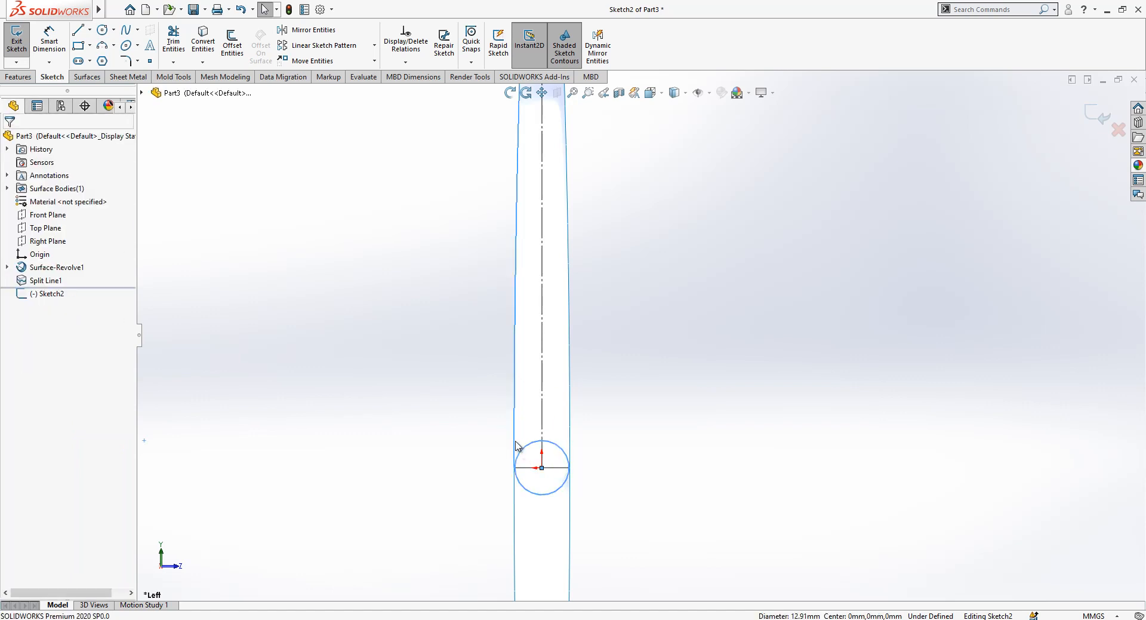
left_click(35, 332)
key("Escape")
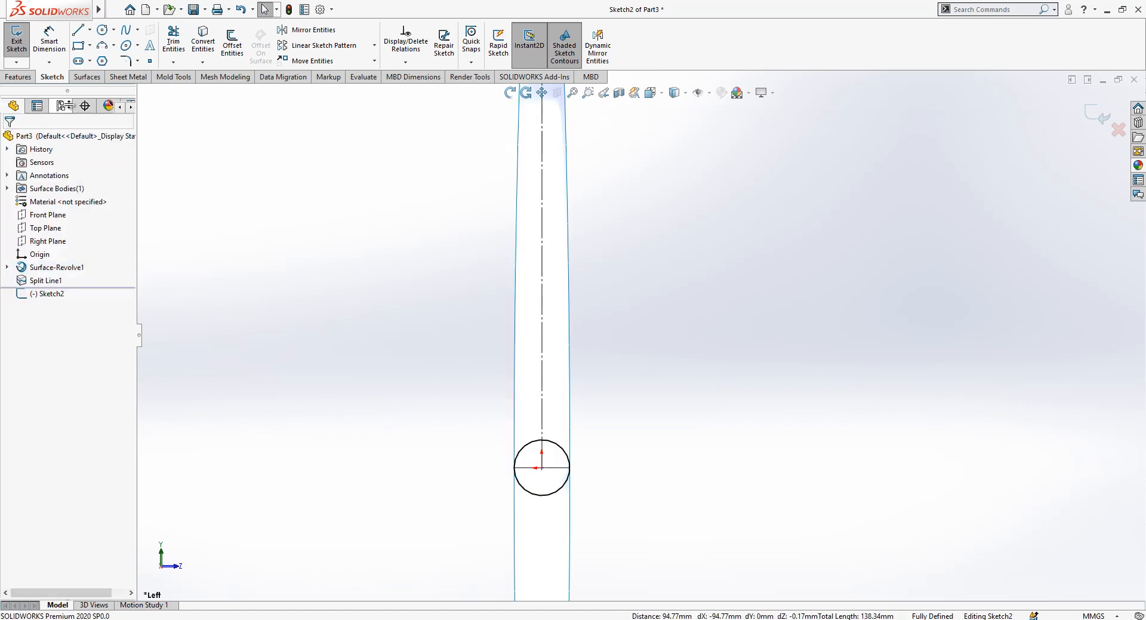
Step: Sketch four more circles stacked upward along the construction line, each tangent to the circle below it
left_click(103, 29)
left_click_drag(542, 408, 560, 445)
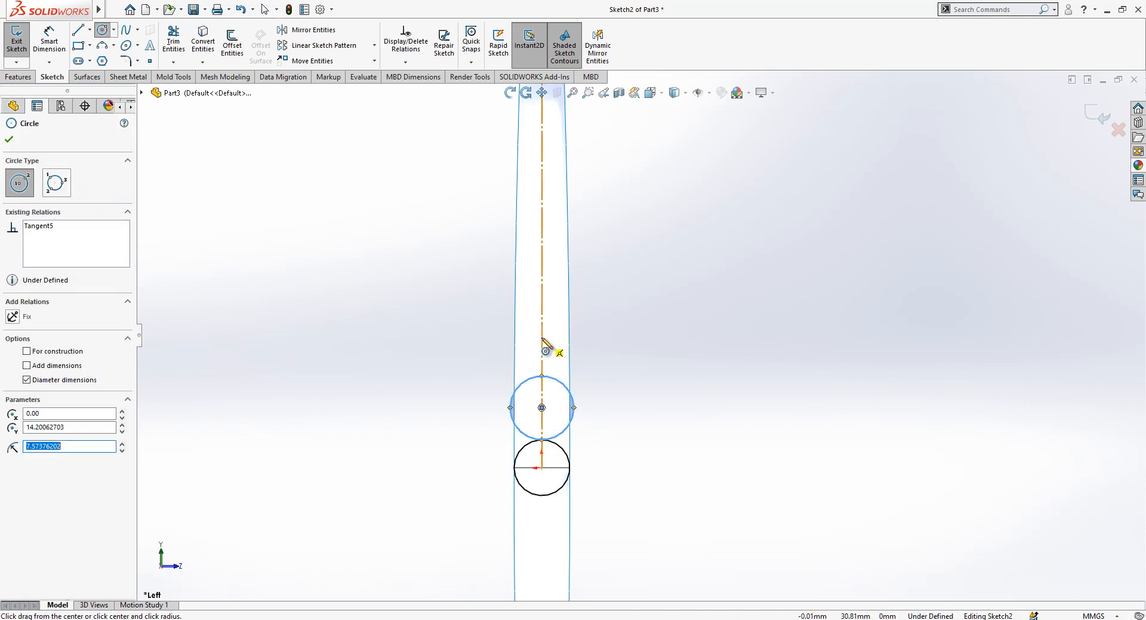
left_click_drag(541, 335, 554, 382)
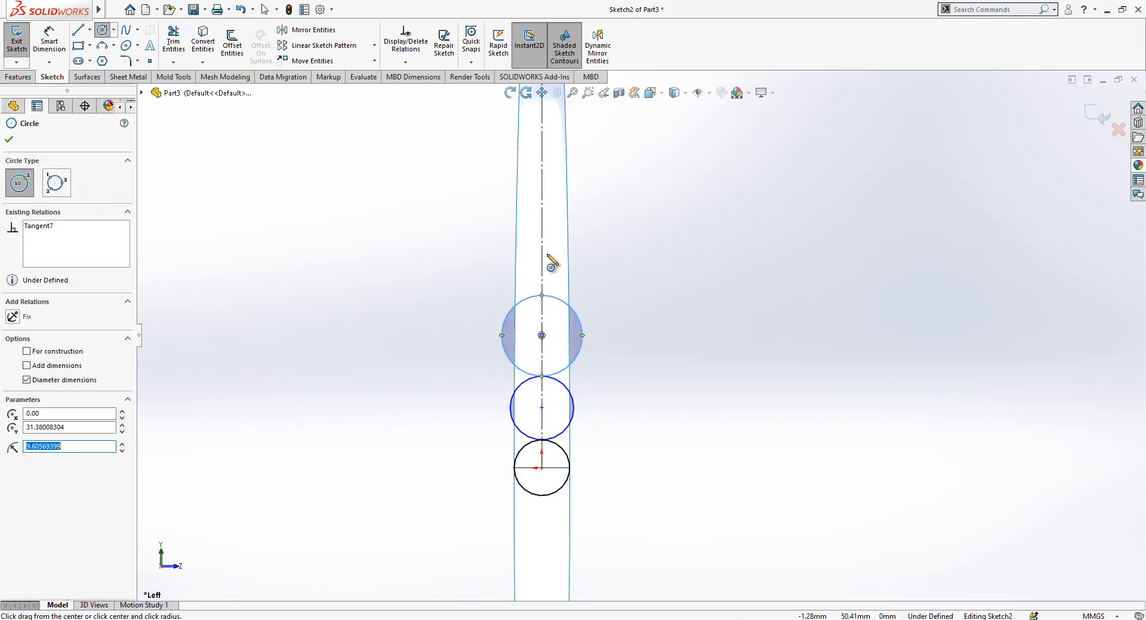
mouse_move(541, 251)
left_mouse_down()
mouse_move(563, 310)
mouse_move(560, 300)
left_mouse_up()
left_click_drag(542, 164, 558, 221)
key("Escape")
Step: Make the second and third circles up from the origin tangent to the strip's side edges
left_click(573, 396)
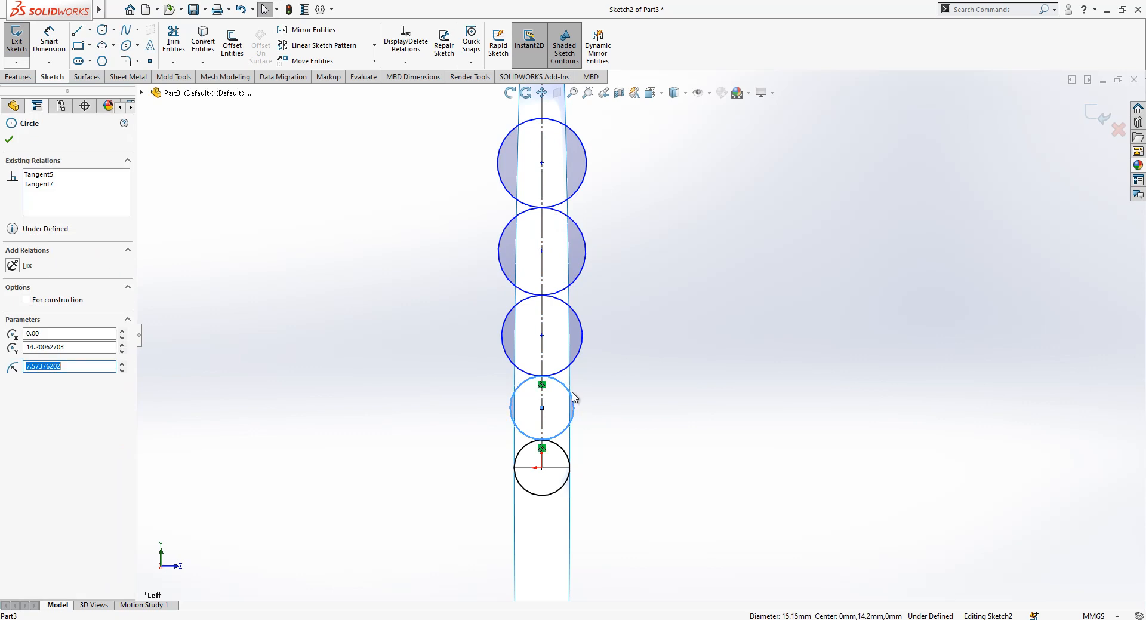
left_click(570, 387, "ctrl")
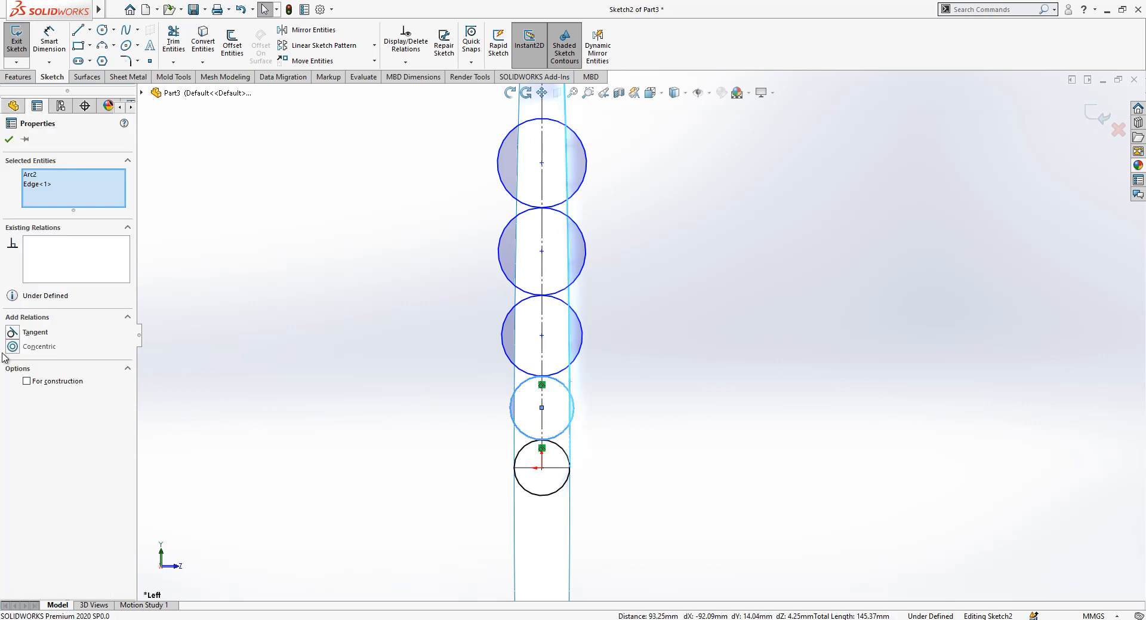
left_click(27, 332)
left_click(478, 382)
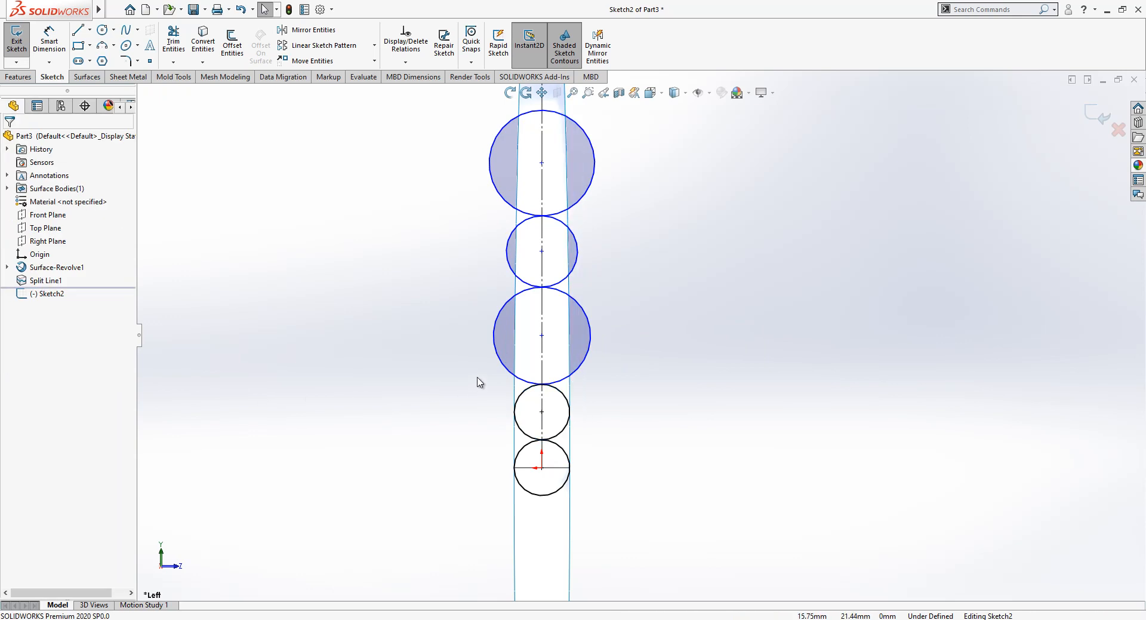
left_click(509, 378)
left_click(515, 383, "ctrl")
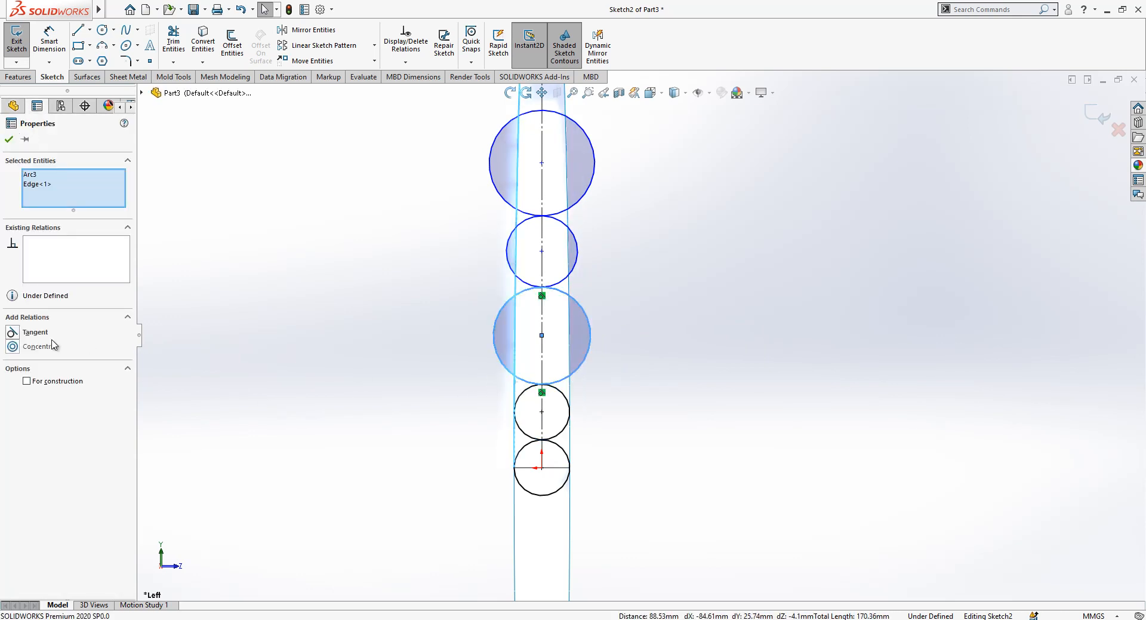
left_click(27, 333)
left_click(457, 323)
Step: Try to make the fourth circle tangent to the strip's side edge and undo the relation
left_click(513, 324)
left_click(515, 318, "ctrl")
left_click(35, 332)
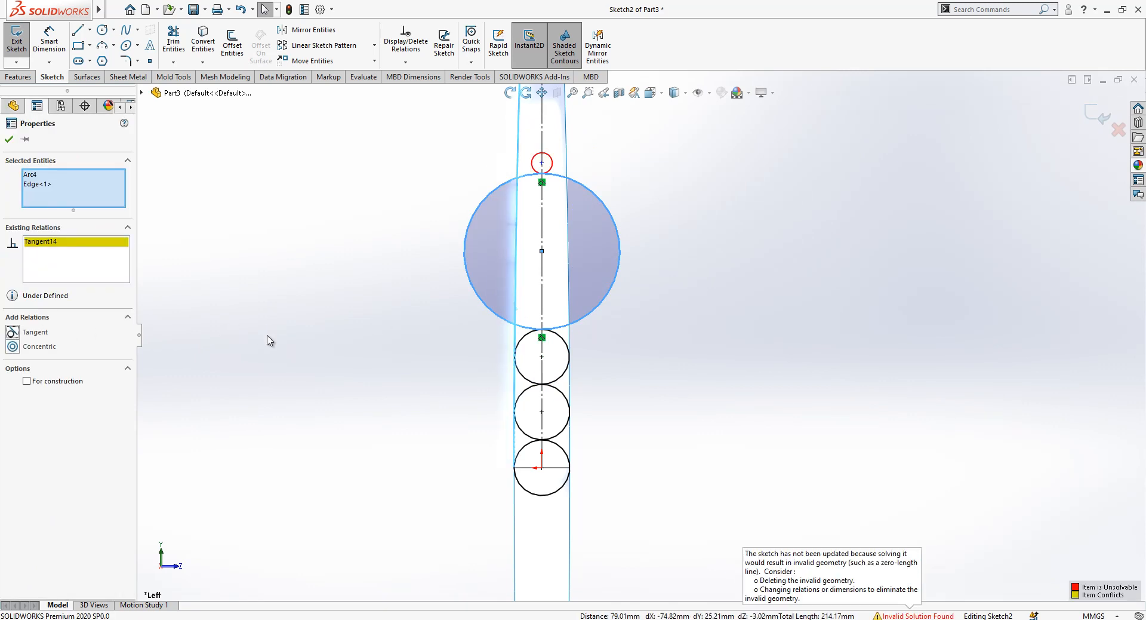
key("ctrl+z")
left_click(348, 362)
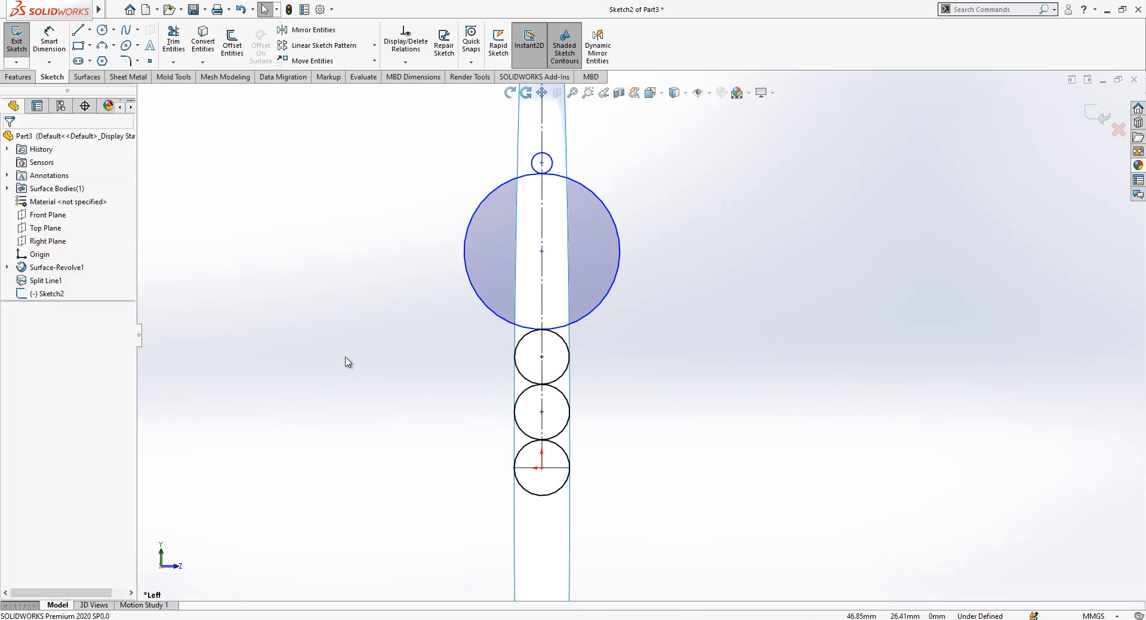
Step: Shrink the fourth and fifth circles up from the origin and make each tangent to the strip's side edge
left_click_drag(467, 226, 517, 306)
left_click(514, 301)
left_click(500, 282, "ctrl")
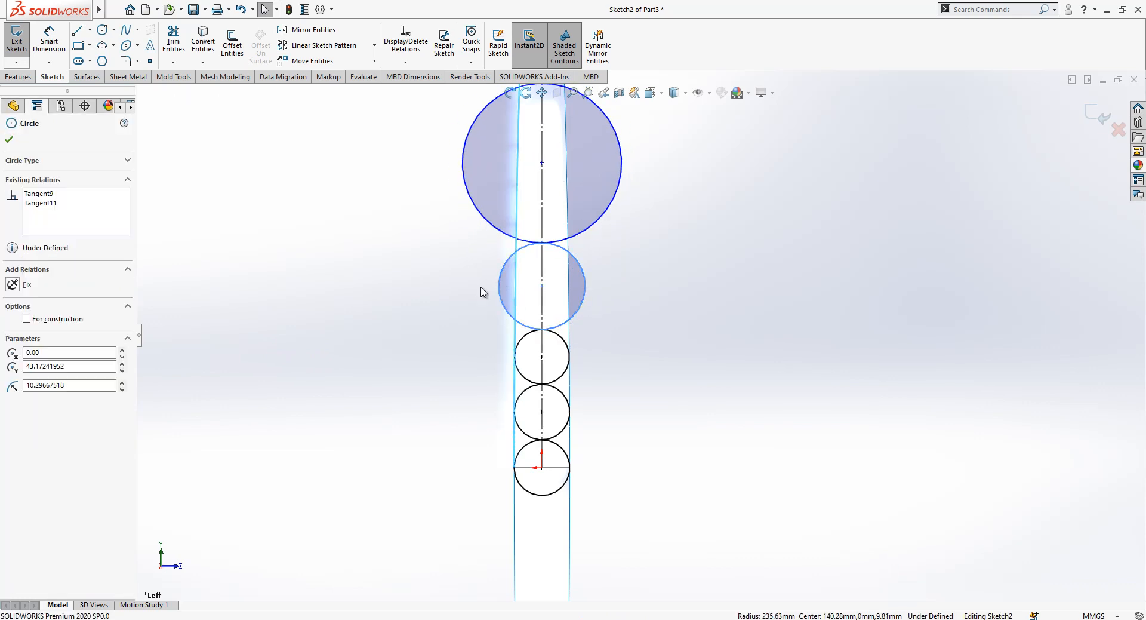
left_click(37, 334)
left_click(327, 310)
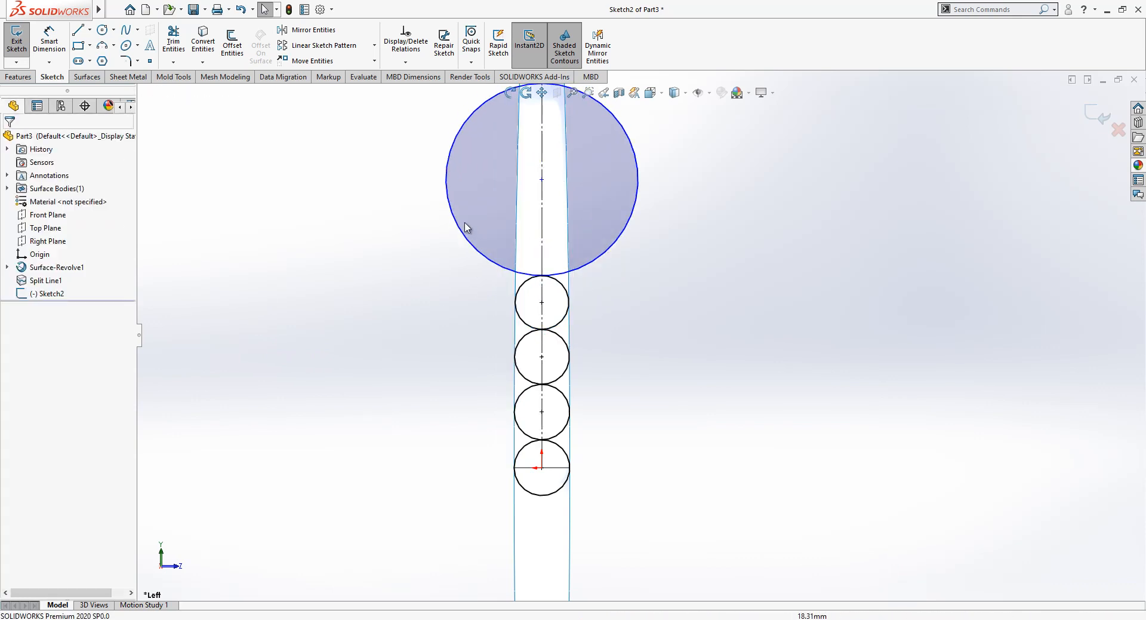
left_click_drag(455, 225, 514, 244)
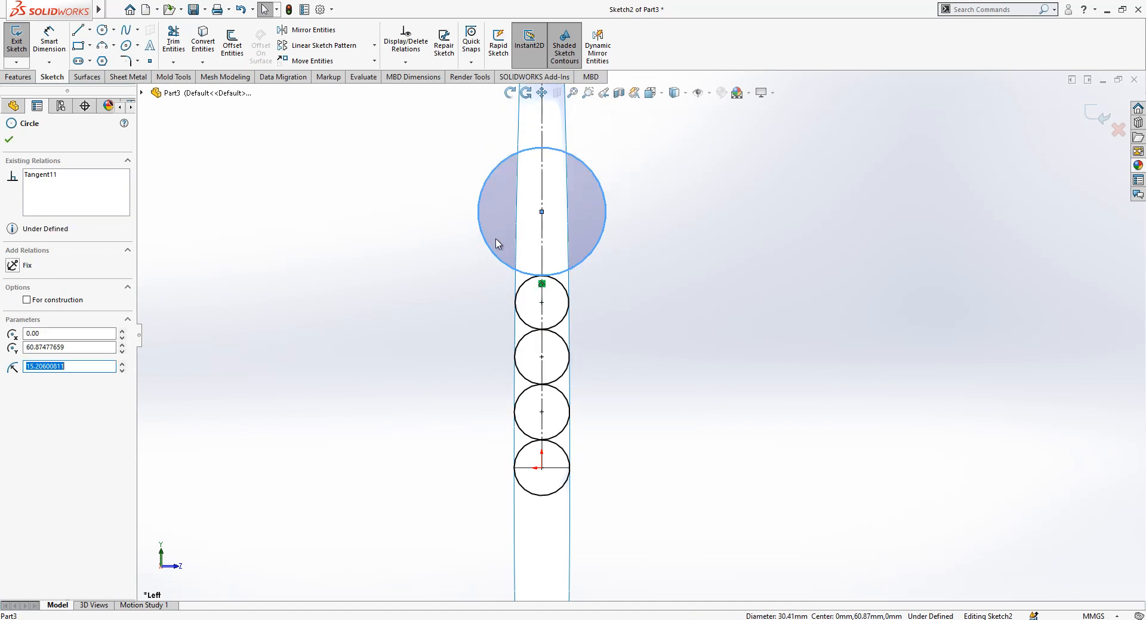
left_click(516, 243, "ctrl")
left_click(50, 332)
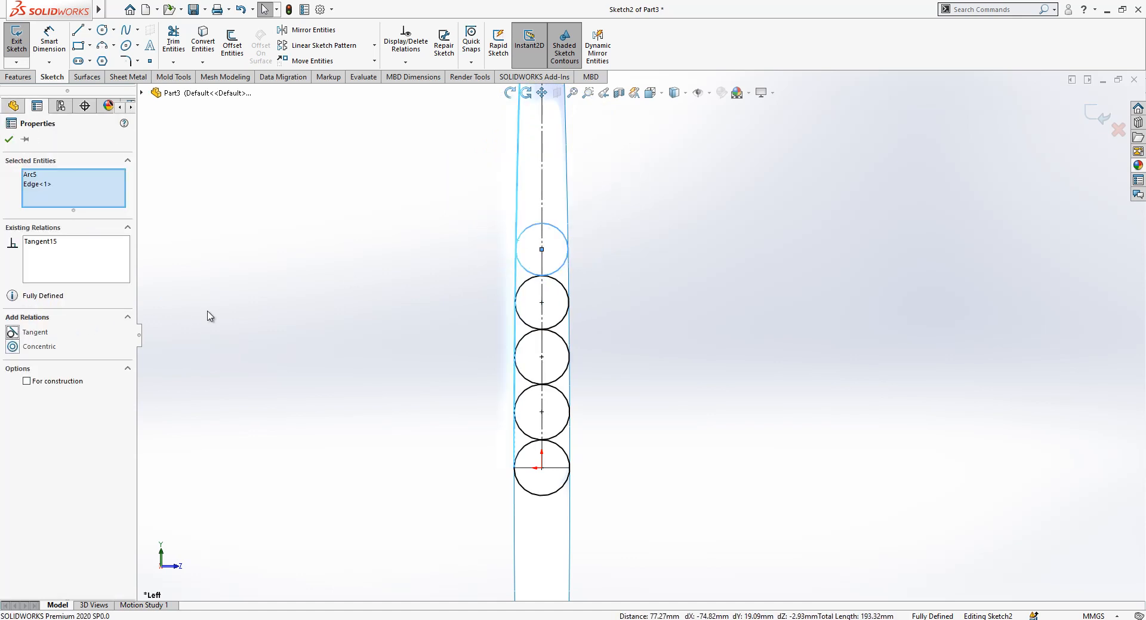
left_click(377, 347)
Step: Sketch a sixth and seventh circle on the construction line, each tangent to the circle below it
scroll(381, 349, "up", 2)
scroll(640, 238, "down", 3)
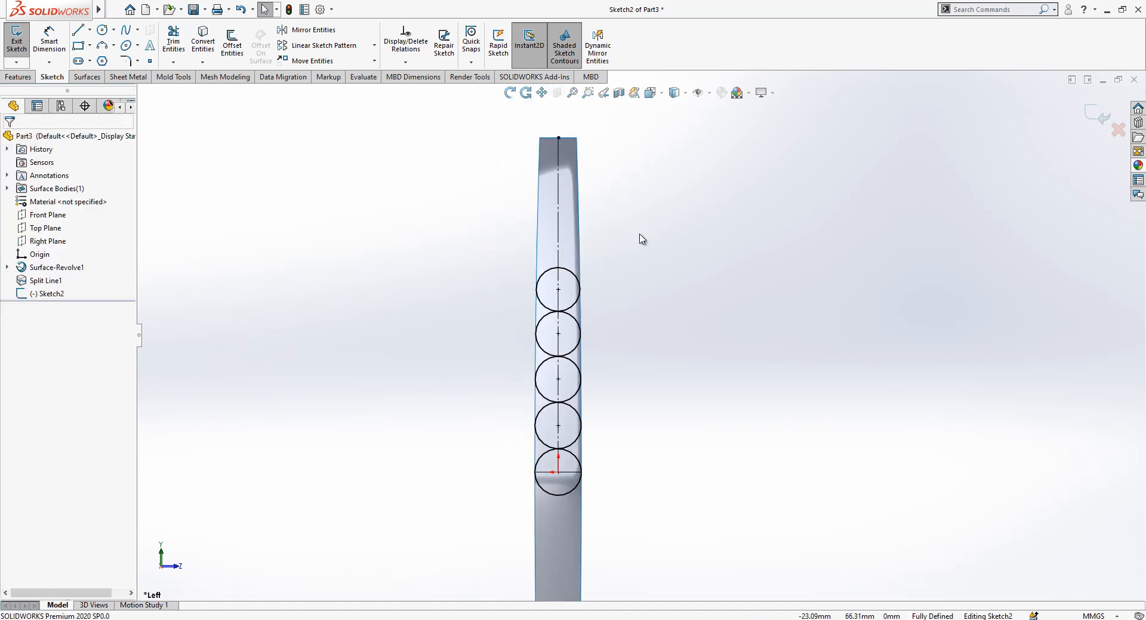
left_click(103, 29)
left_click(541, 249)
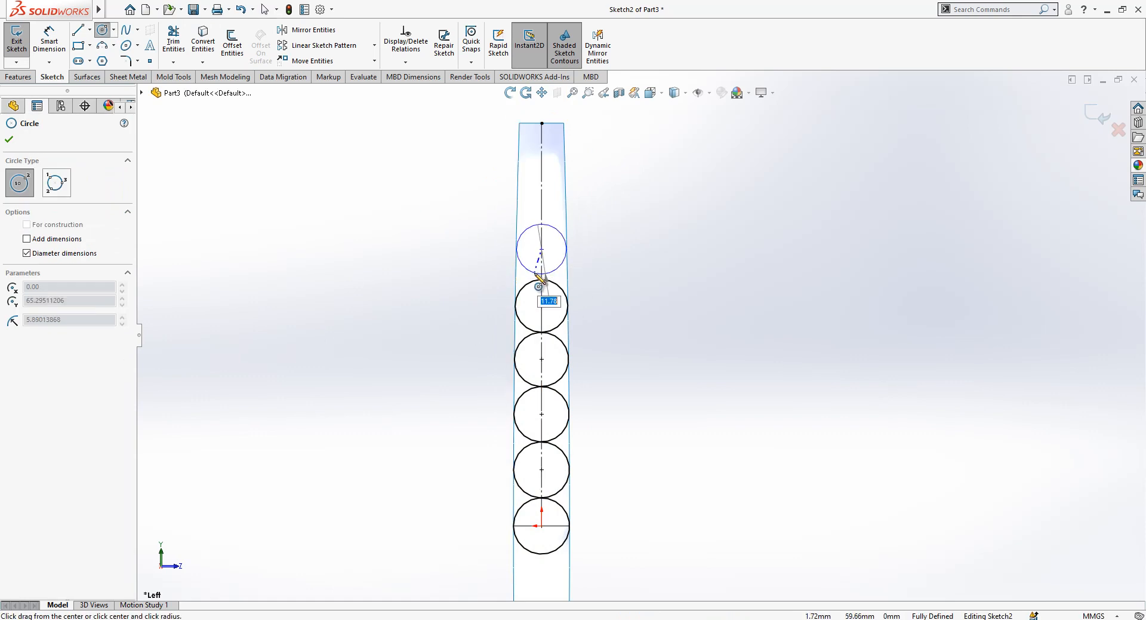
left_click(535, 279)
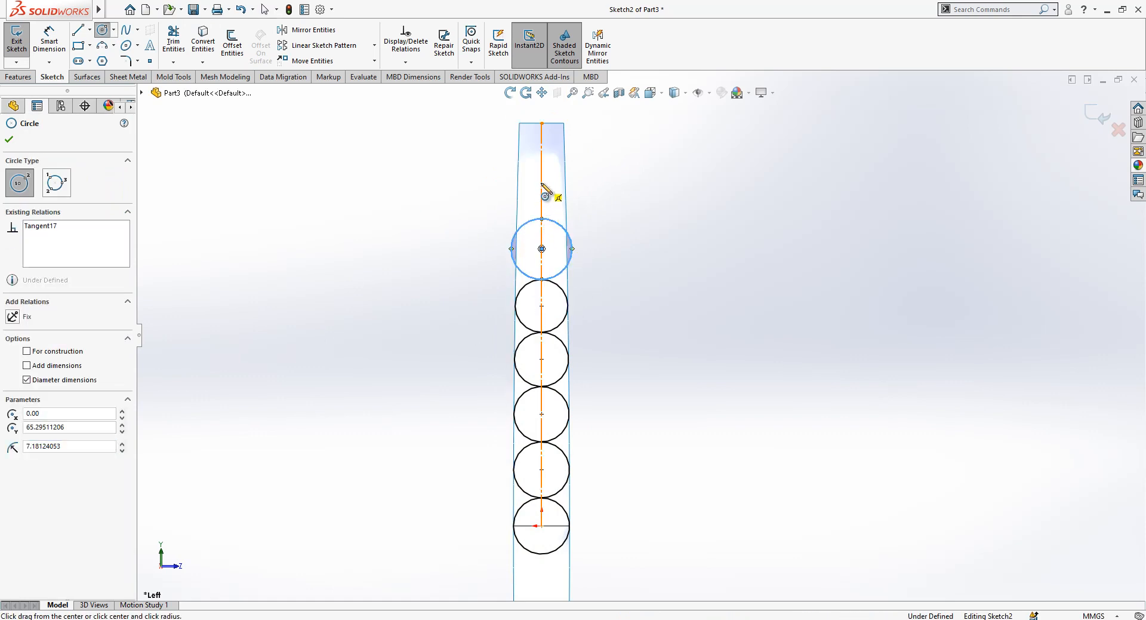
left_click(541, 182)
left_click(540, 219)
key("Escape")
Step: Make the sixth and seventh circles tangent to the strip's side edge
left_click(572, 249)
left_click(567, 253, "ctrl")
left_click(30, 330)
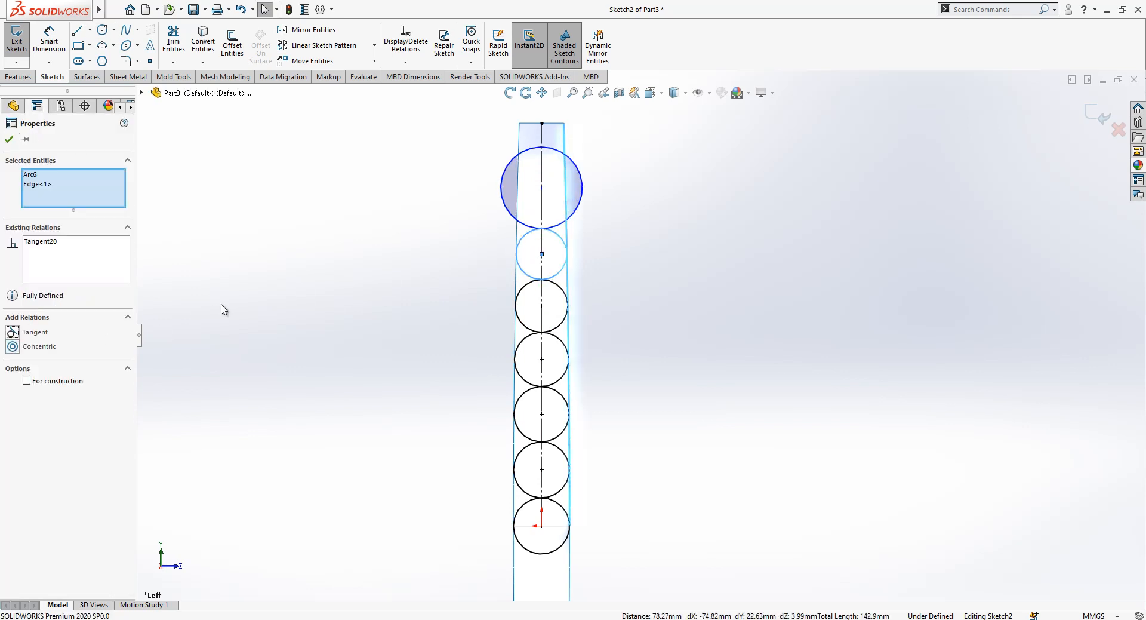
key("Escape")
left_click(579, 214)
left_click(567, 230, "ctrl")
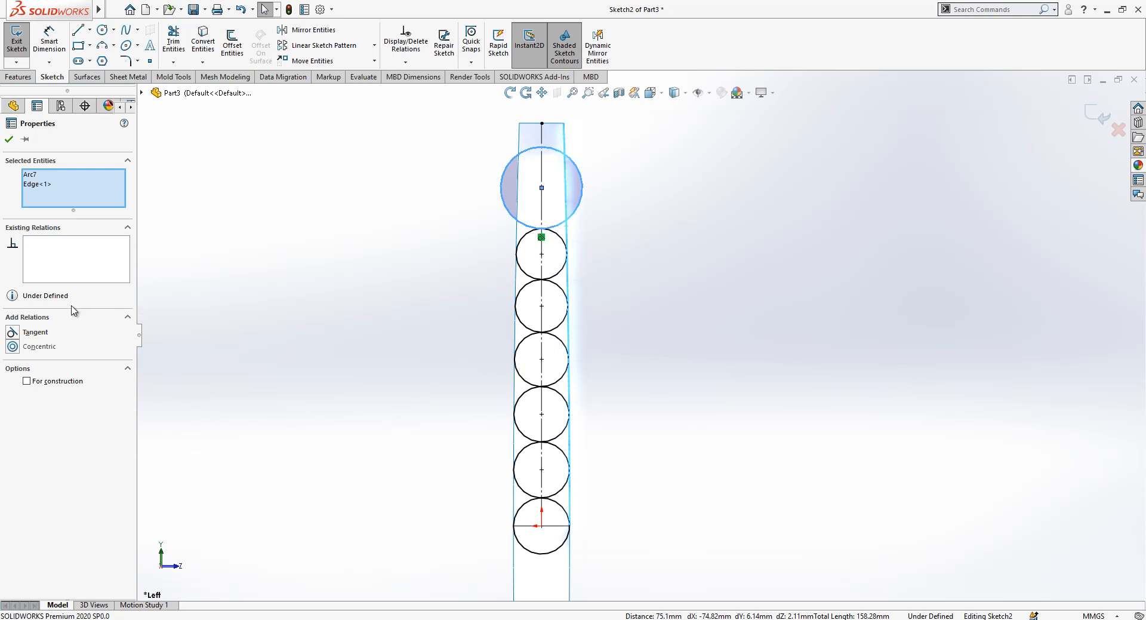
left_click(36, 335)
key("Escape")
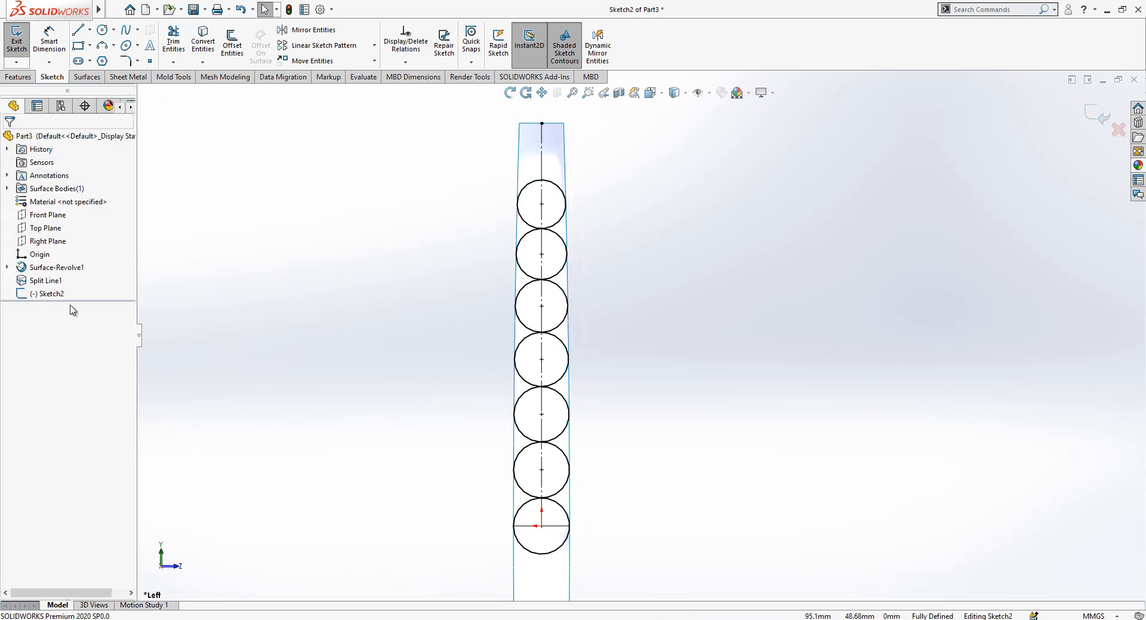
Step: Sketch an eighth circle near the strip's upper end and make it tangent to the seventh circle and the side edge
left_click(102, 30)
left_click(541, 153)
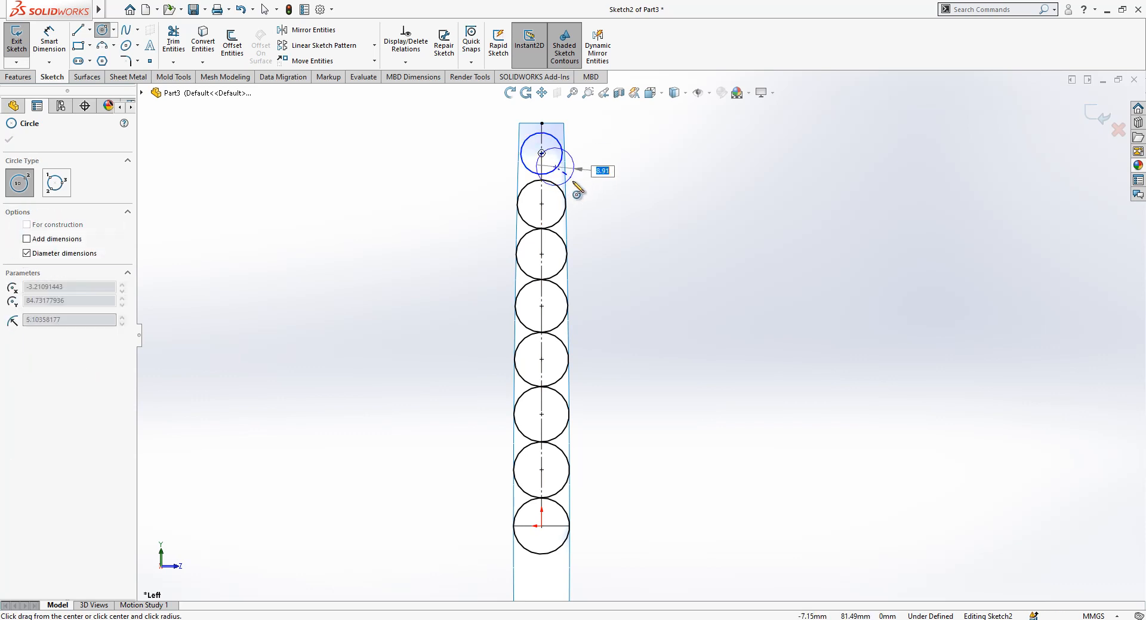
key("Escape")
left_click(553, 171)
left_click(554, 183, "ctrl")
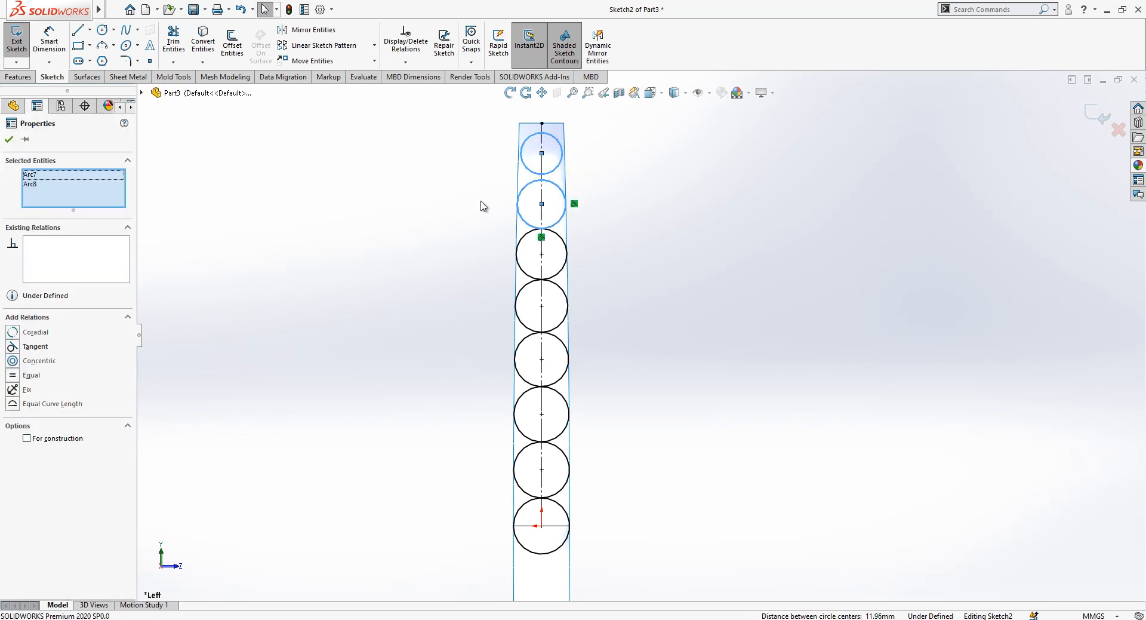
left_click(42, 351)
left_click(627, 176)
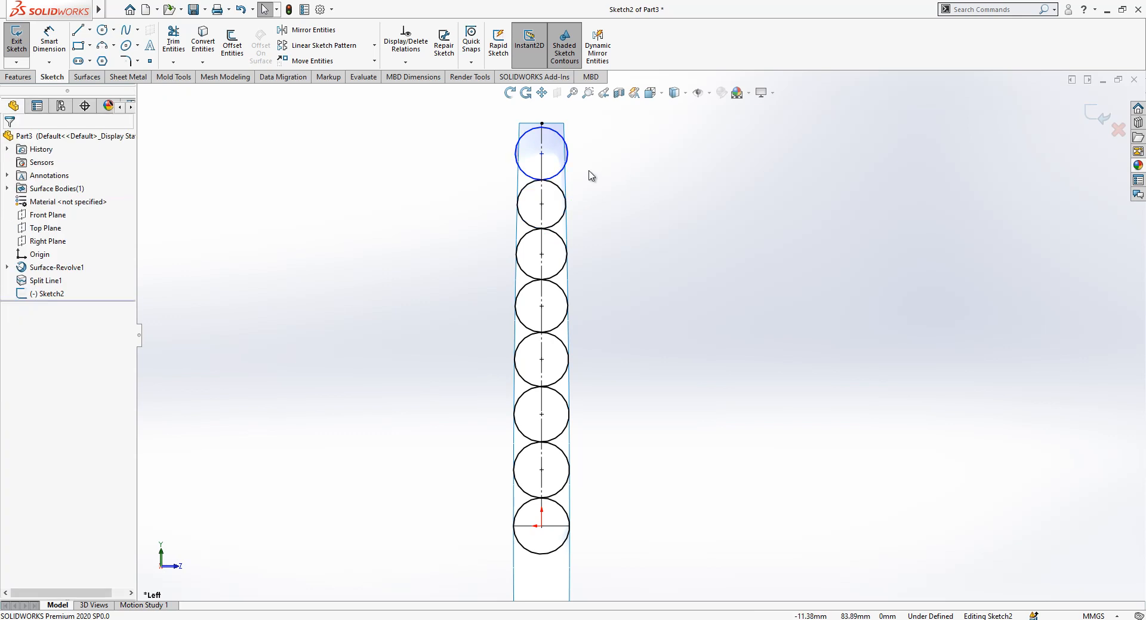
left_click(559, 173, "ctrl")
left_click(32, 331)
left_click(285, 303)
scroll(637, 284, "up", 2)
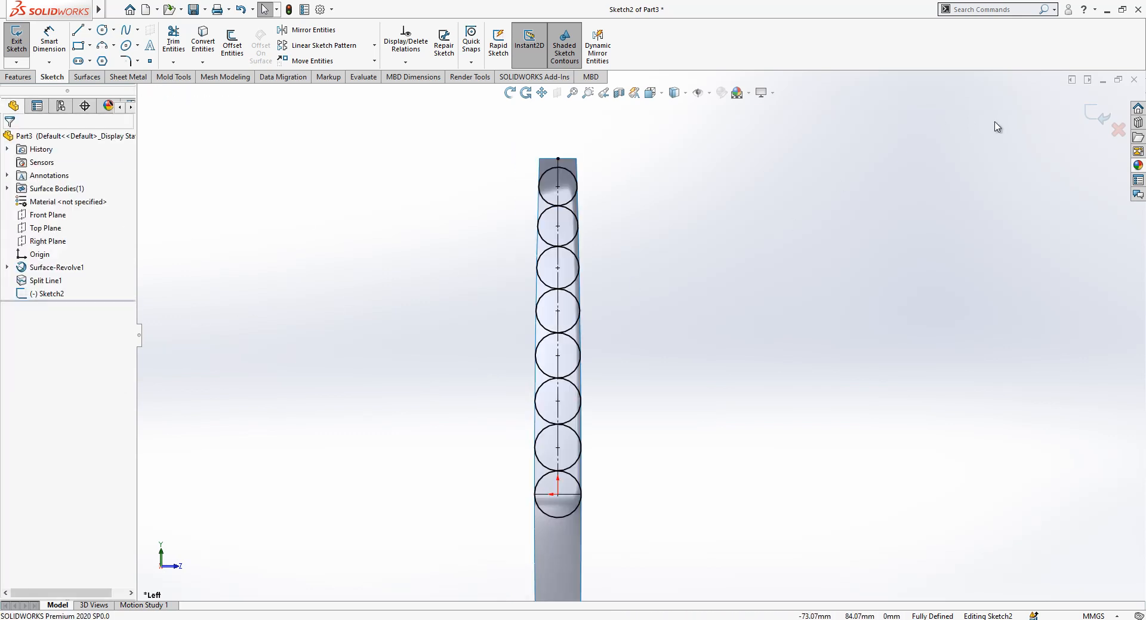
Step: Exit the sketch and create a Projection split line from the circles on both faces of the strip
left_click(1097, 114)
mouse_move(657, 273)
middle_mouse_down()
mouse_move(614, 303)
mouse_move(591, 299)
middle_mouse_up()
left_click(633, 37)
left_click(637, 74)
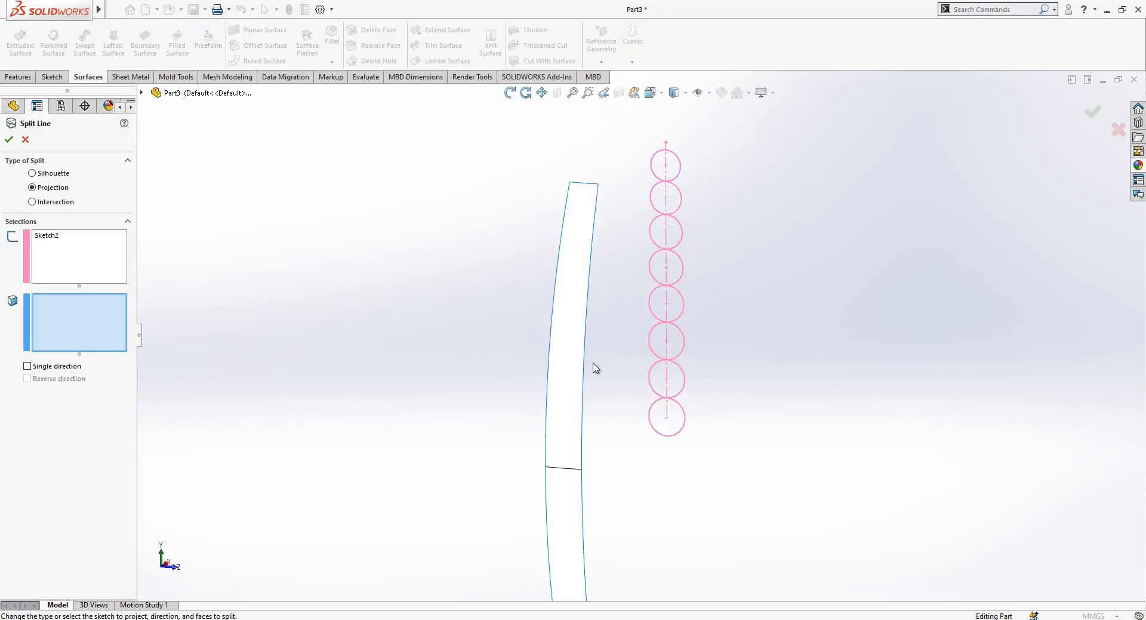
left_click(566, 404)
left_click(567, 486)
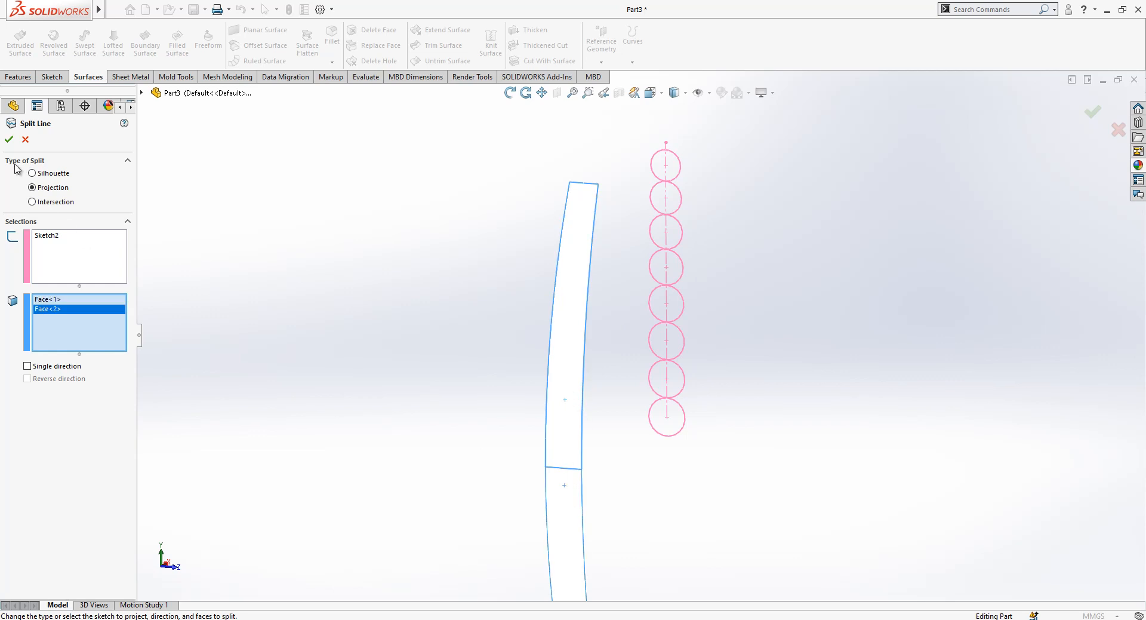
left_click(7, 139)
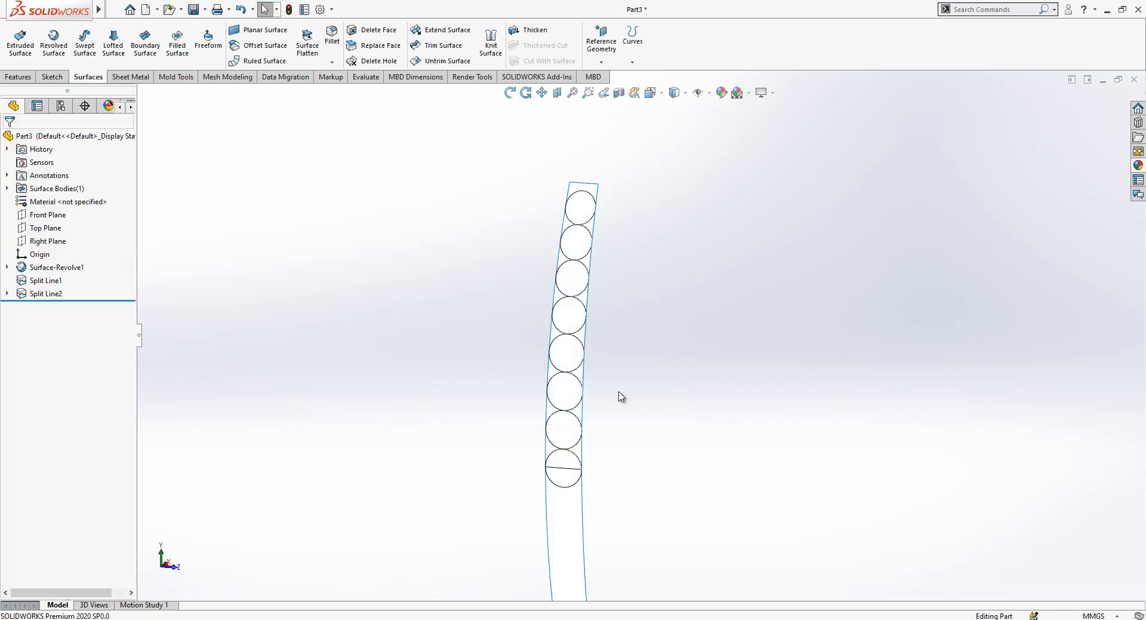
Step: Delete the two strip faces below the Top Plane split, including the lower half of the circle at the origin
scroll(469, 333, "up", 3)
scroll(696, 304, "down", 2)
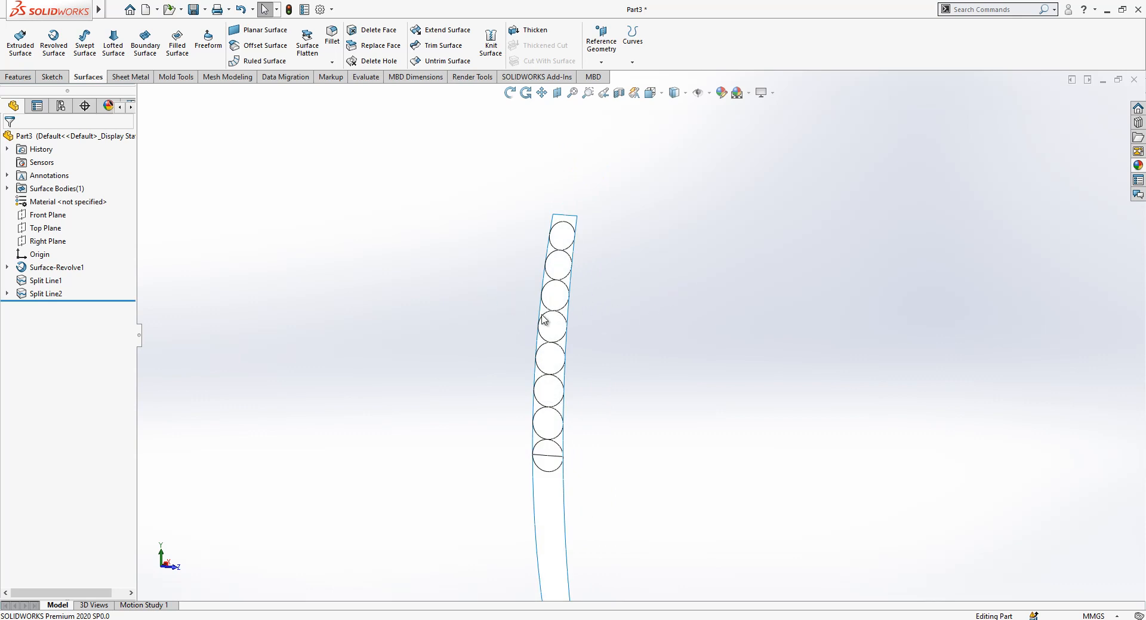
mouse_move(389, 322)
middle_mouse_down()
mouse_move(622, 335)
mouse_move(596, 363)
mouse_move(639, 340)
mouse_move(637, 349)
middle_mouse_up()
key("Escape")
scroll(647, 351, "down", 2)
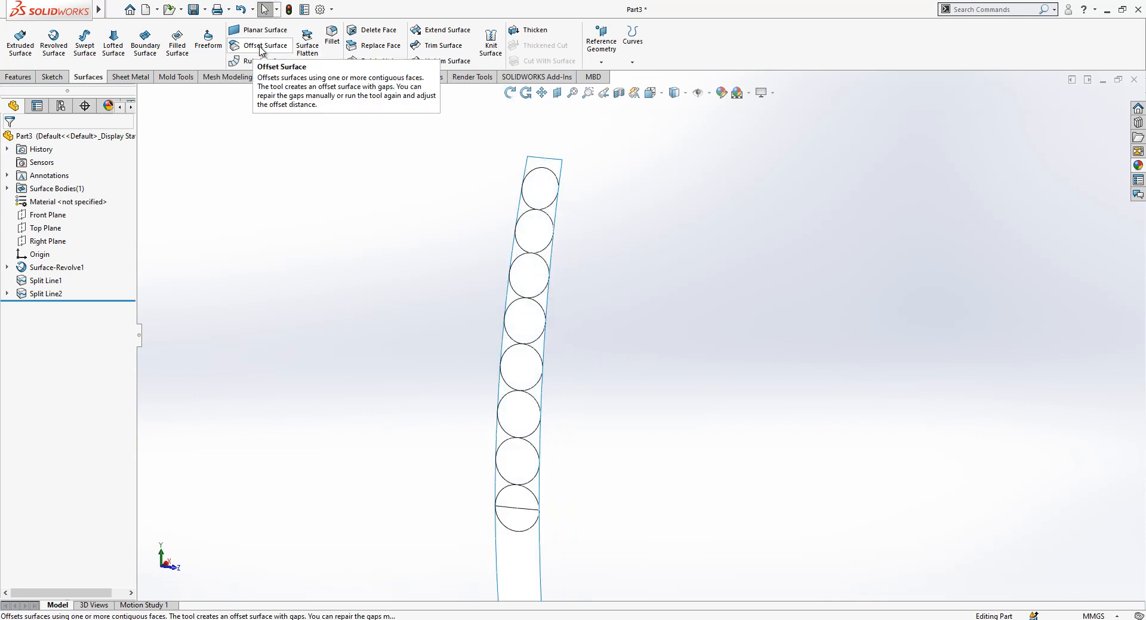
left_click(373, 30)
left_click(525, 520)
left_click(533, 543)
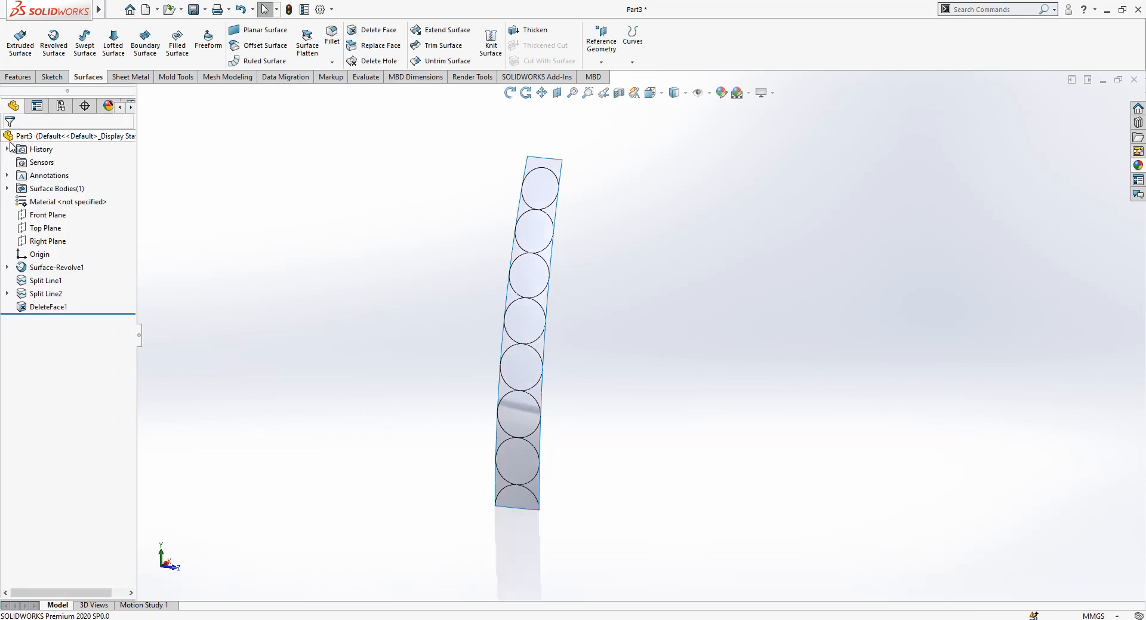
Step: Copy the first, third, fifth and seventh circular faces from the strip's upper end with an Offset Surface of 0 mm
left_click(265, 45)
left_click(530, 209)
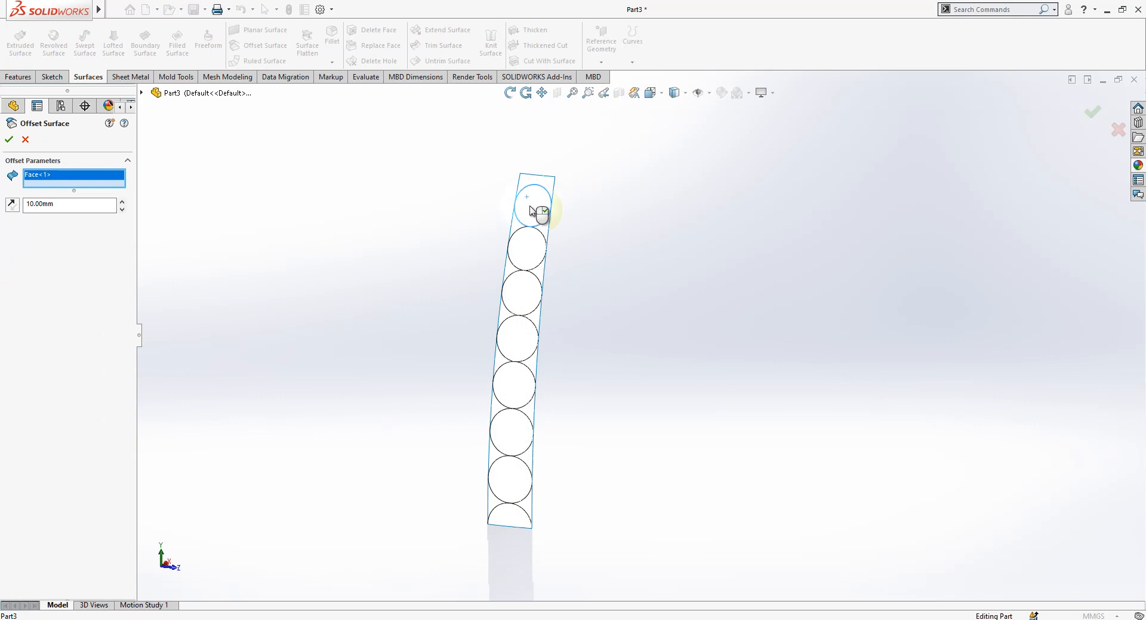
left_click(521, 294)
left_click(516, 383)
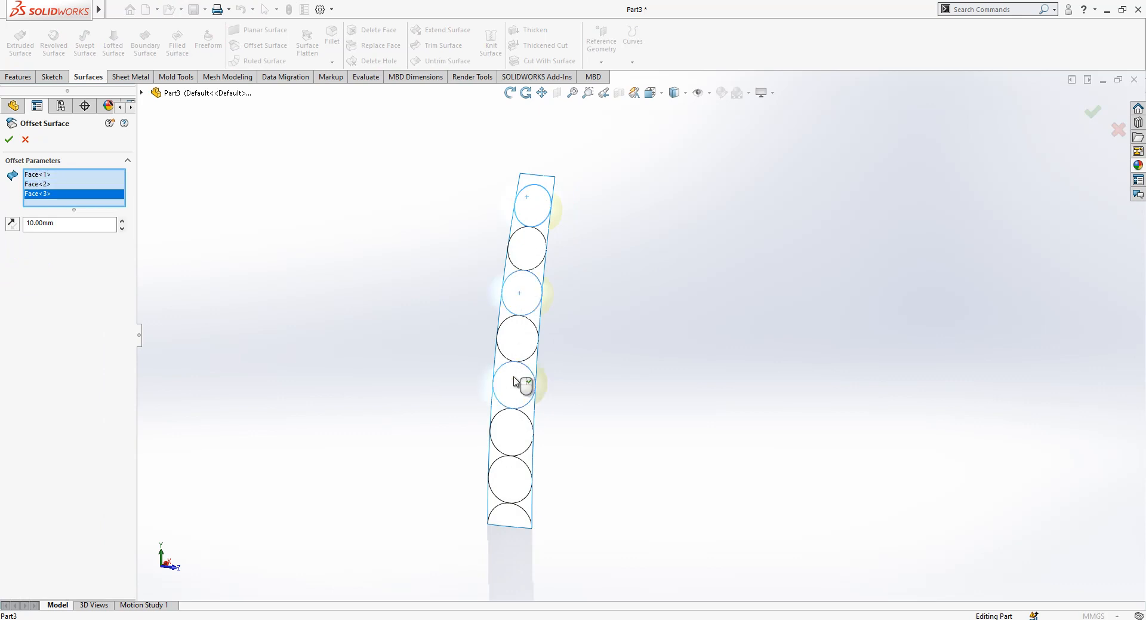
left_click(518, 479)
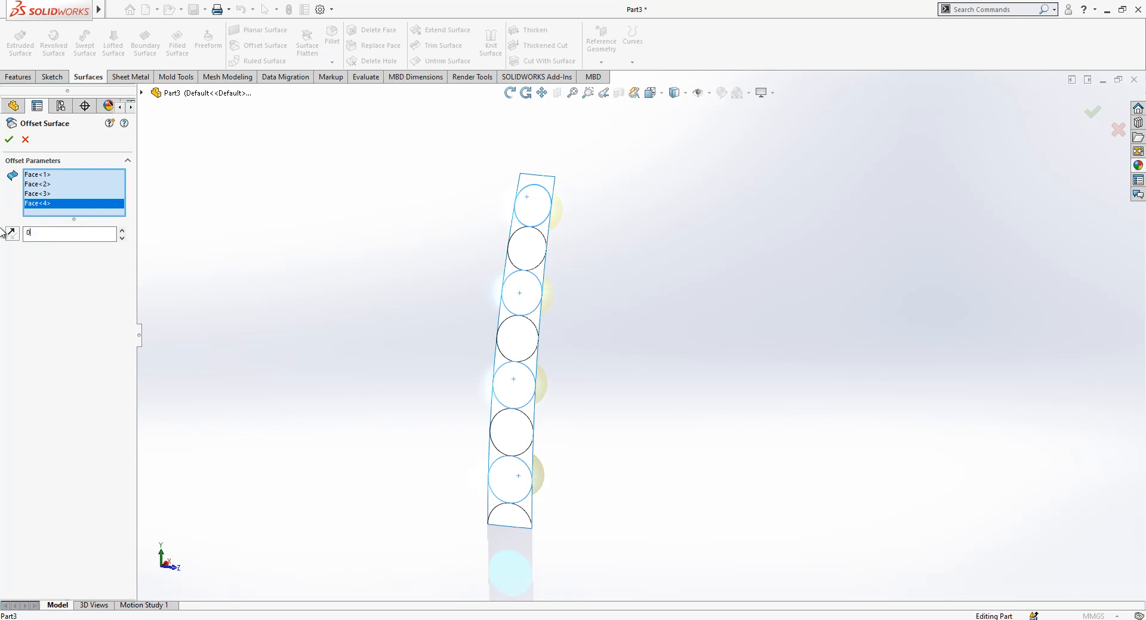
key("Return")
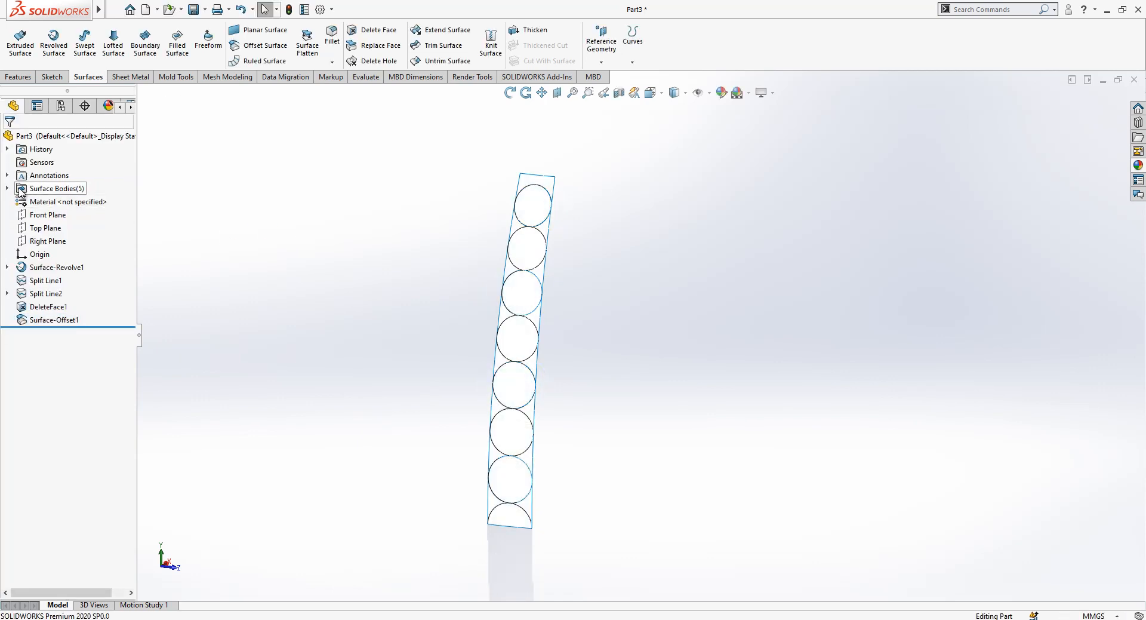
Step: Apply a red colour (255, 0, 0) to the four copied circular surface bodies
left_click(8, 189)
left_click(66, 216)
left_click(83, 254, "shift")
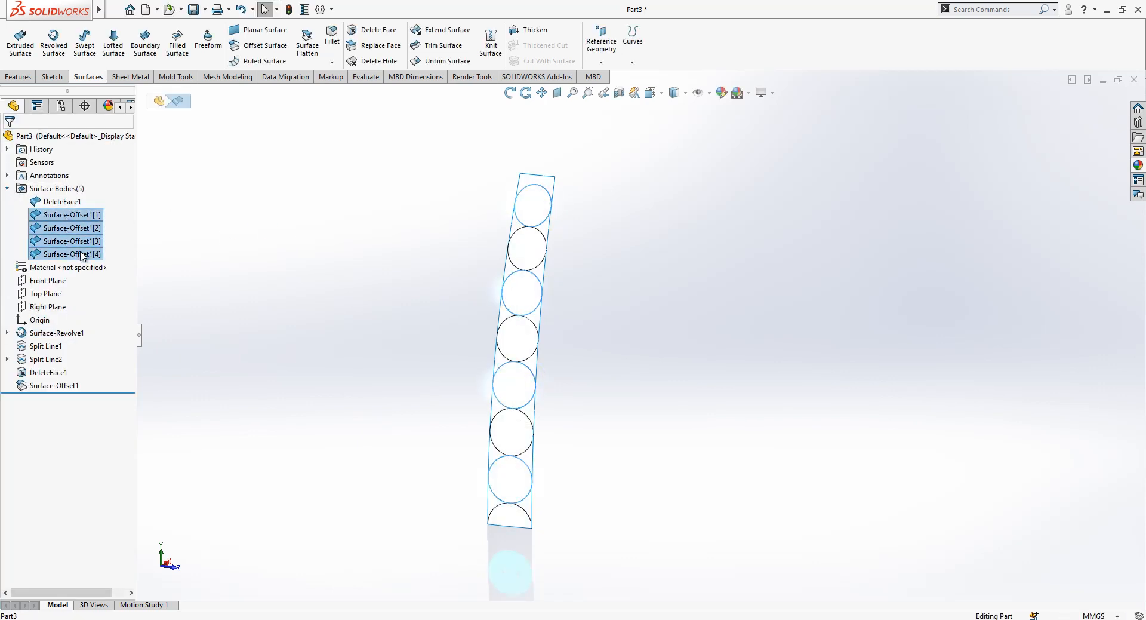
right_click(83, 255)
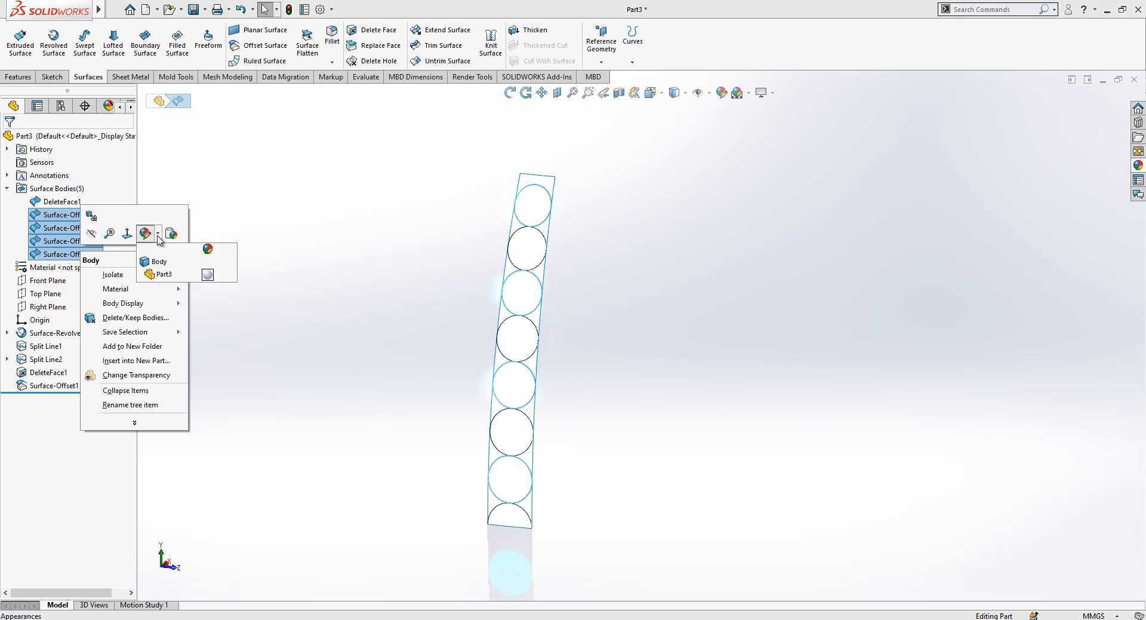
left_click(159, 263)
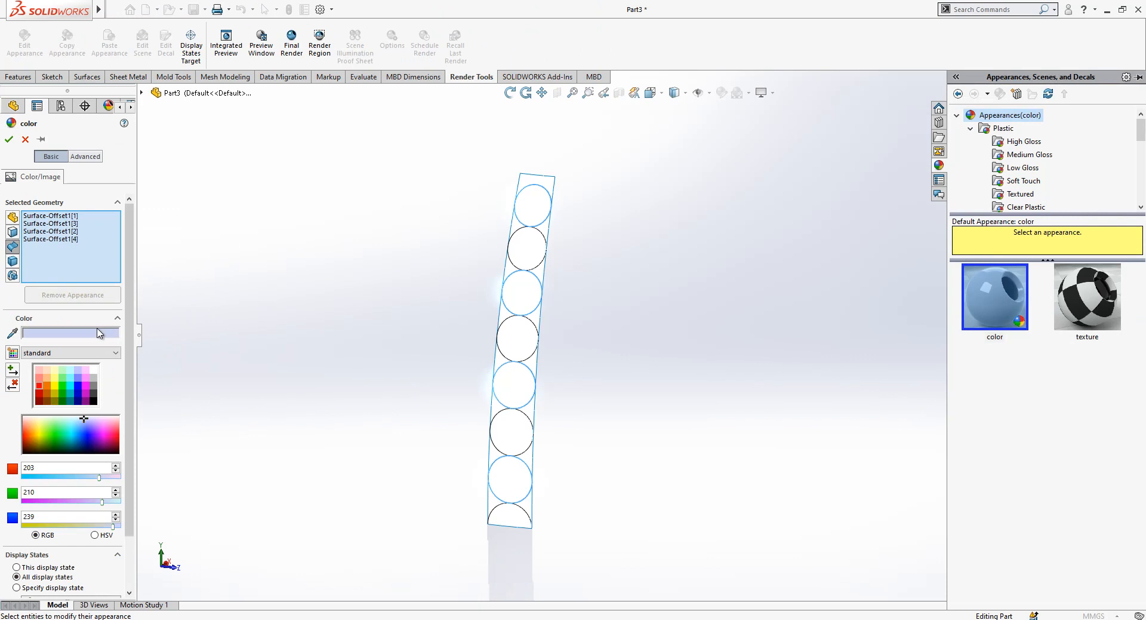
left_click(41, 390)
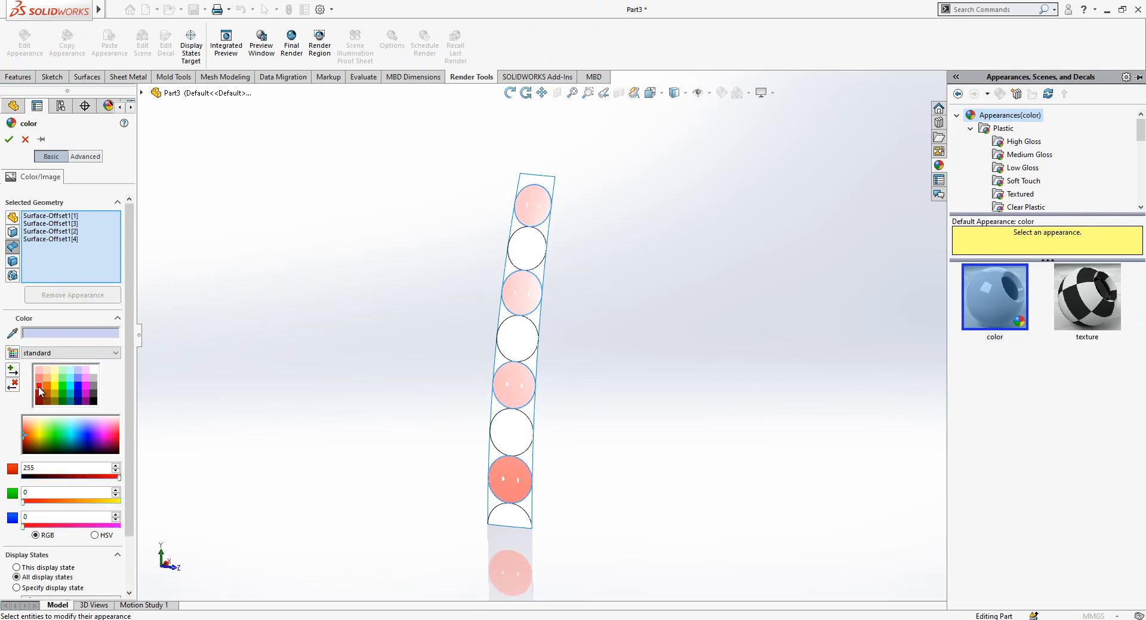
left_click(9, 141)
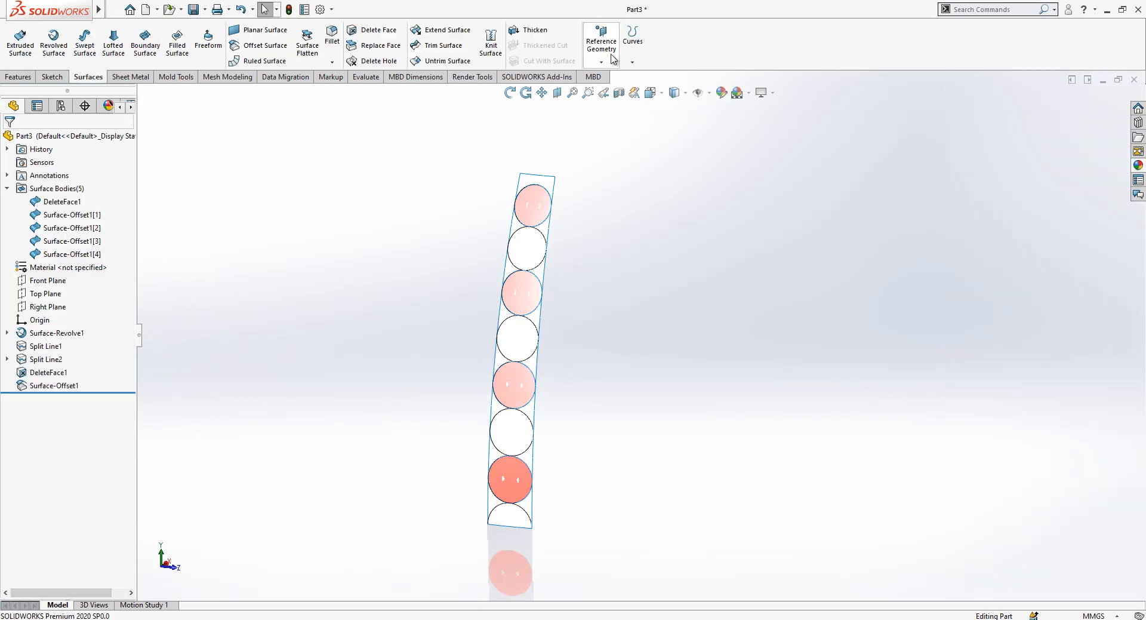
Step: Copy the three remaining full circles and the lowest half circle at 0 mm offset, then hide the original strip surface body
left_click(265, 47)
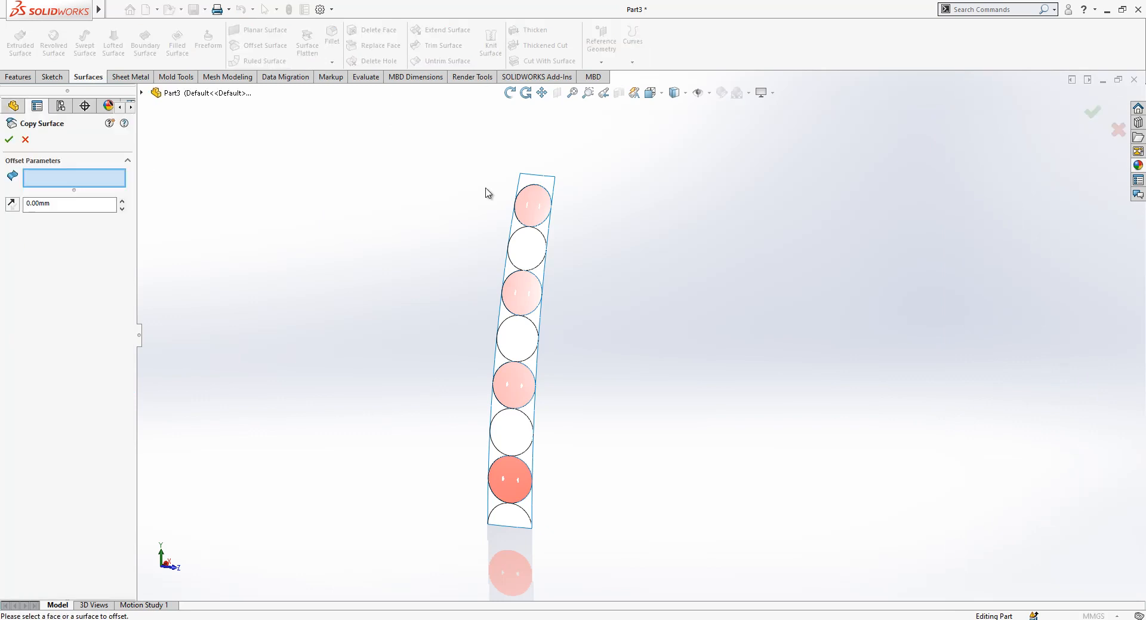
left_click(534, 338)
left_click(529, 435)
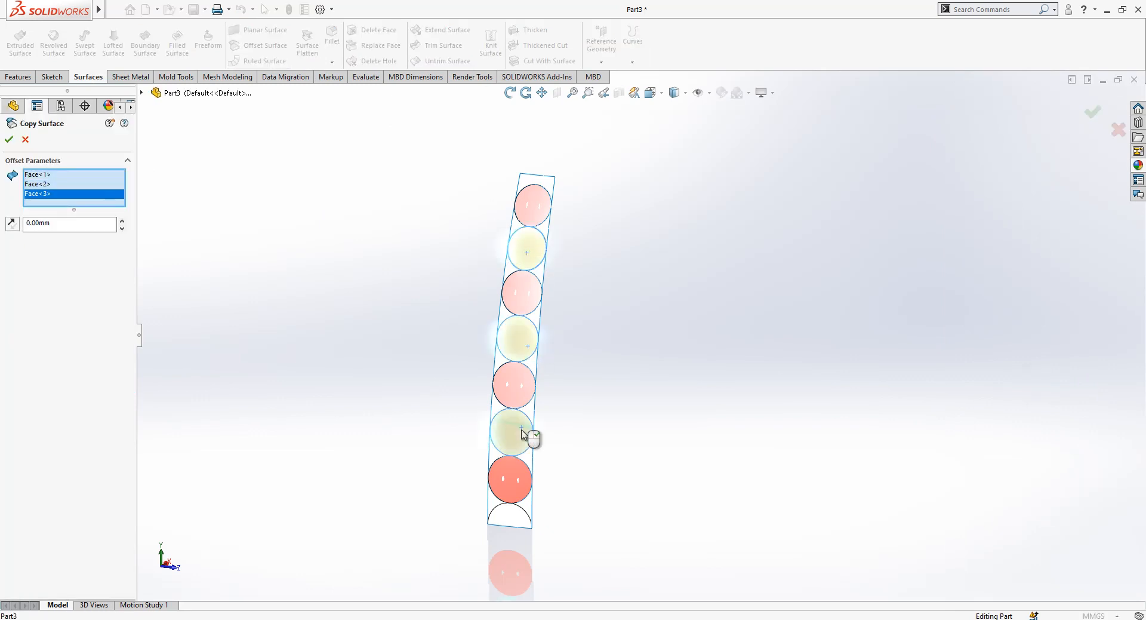
left_click(522, 524)
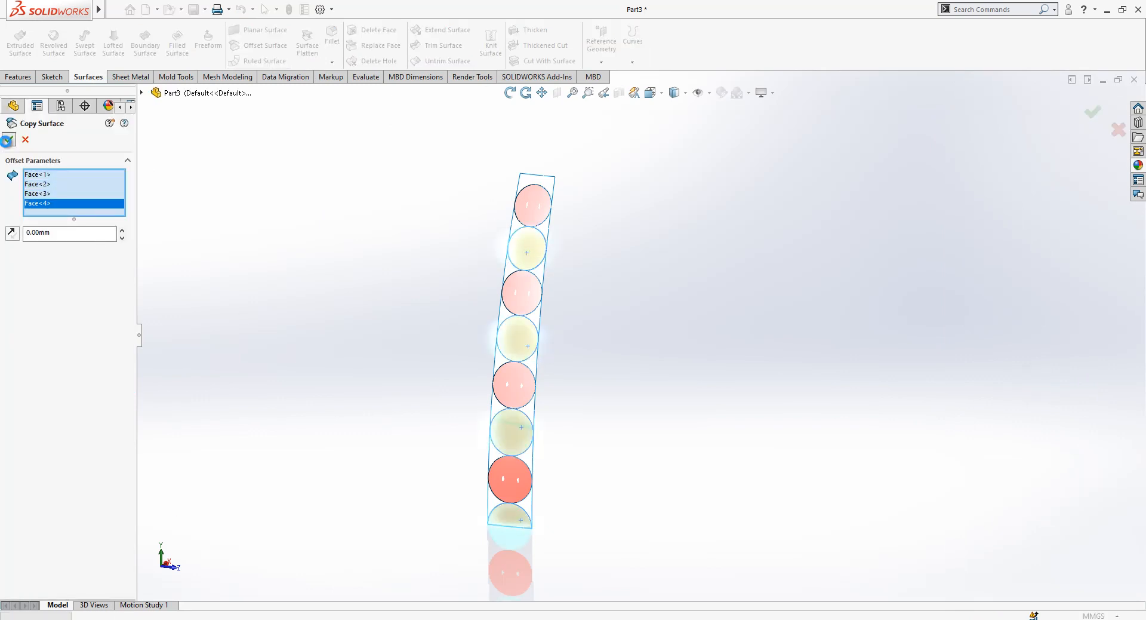
left_click(9, 140)
left_click(63, 202)
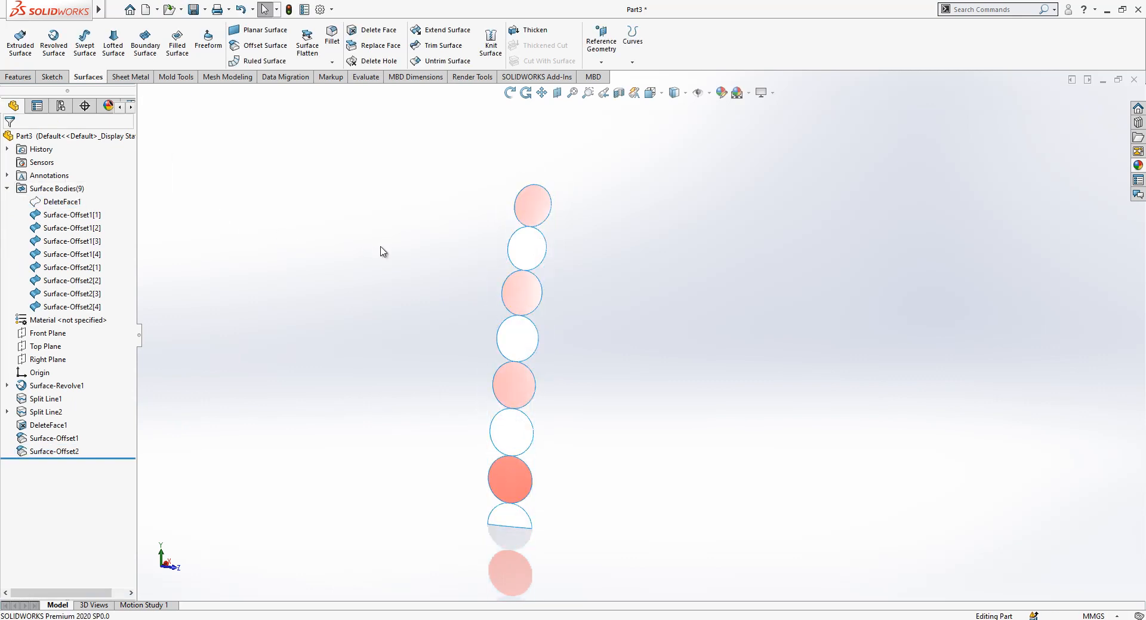
Step: Thicken the uppermost circular surface by 10 mm on both sides
mouse_move(632, 455)
middle_mouse_down()
mouse_move(563, 437)
mouse_move(597, 466)
mouse_move(563, 404)
mouse_move(575, 425)
middle_mouse_up()
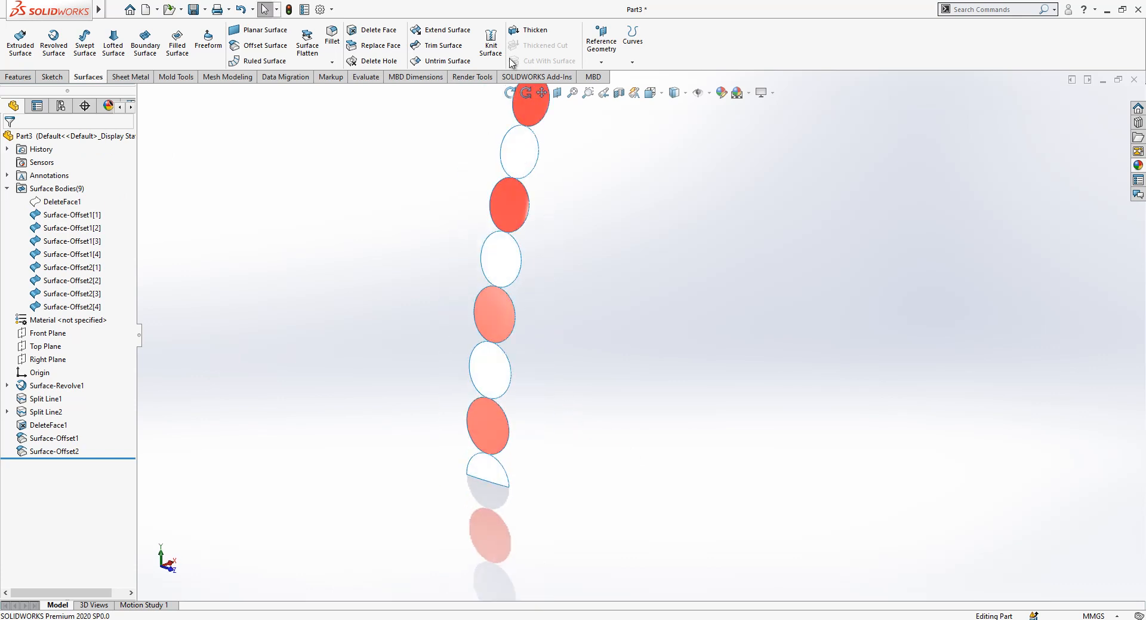
left_click(532, 32)
left_click(534, 110)
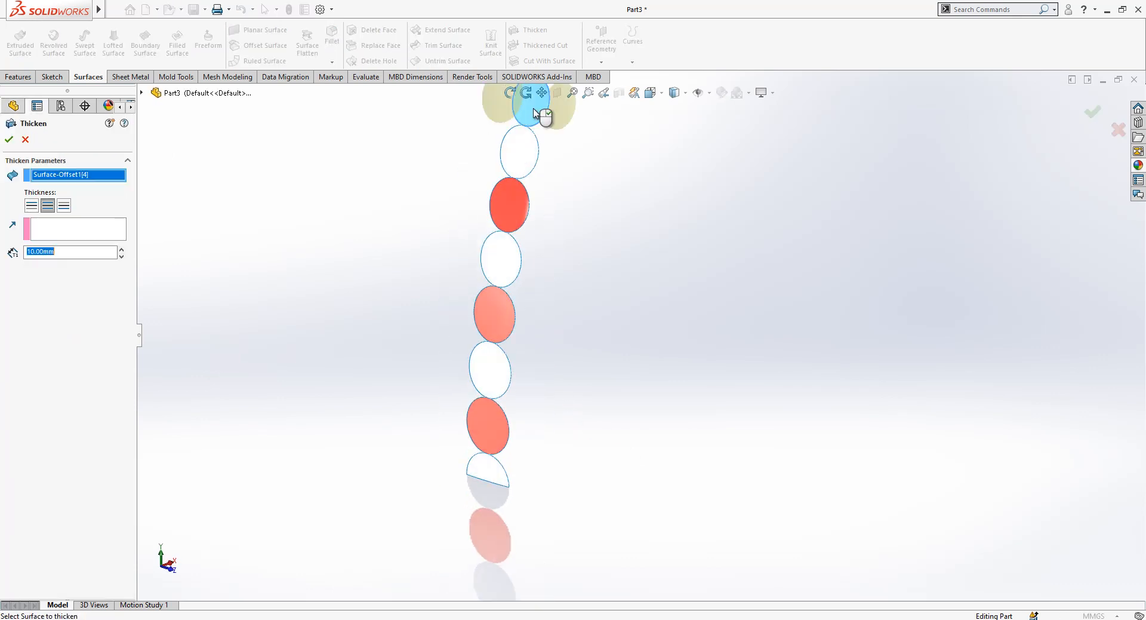
left_click(48, 206)
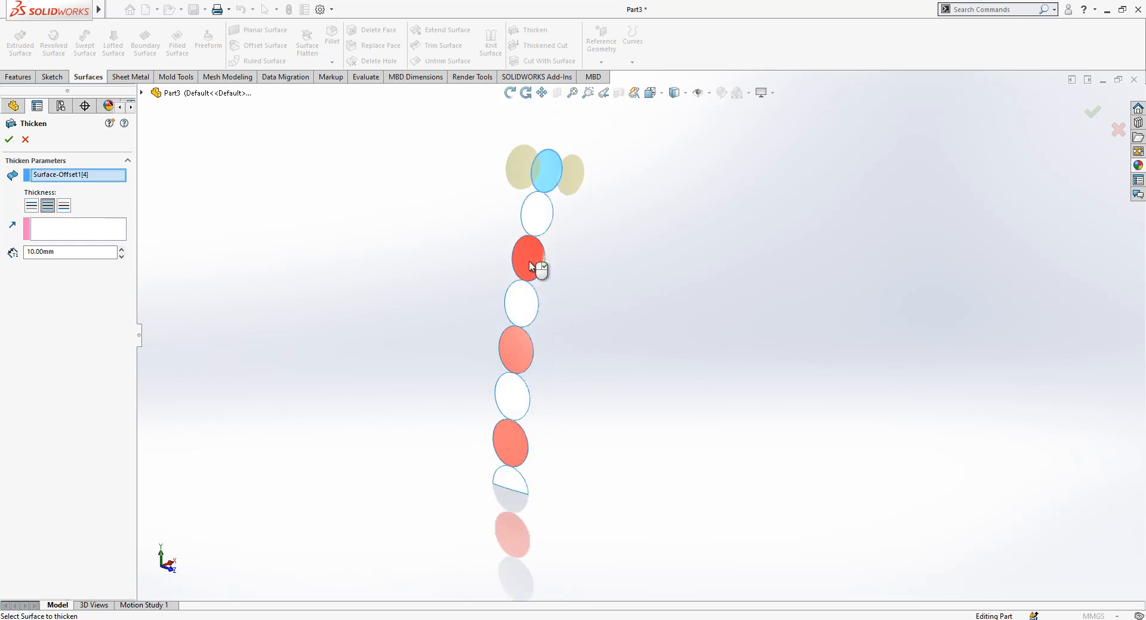
right_click(530, 264)
Step: Thicken the third and second circular surfaces from the upper end by 10 mm on both sides
key("Return")
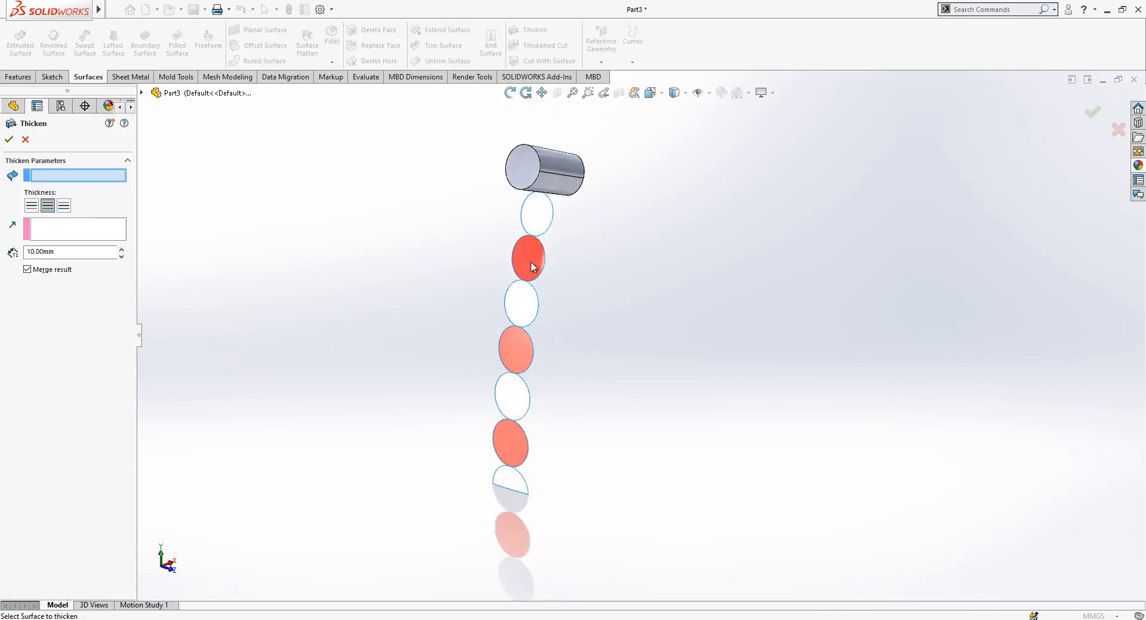
left_click(532, 265)
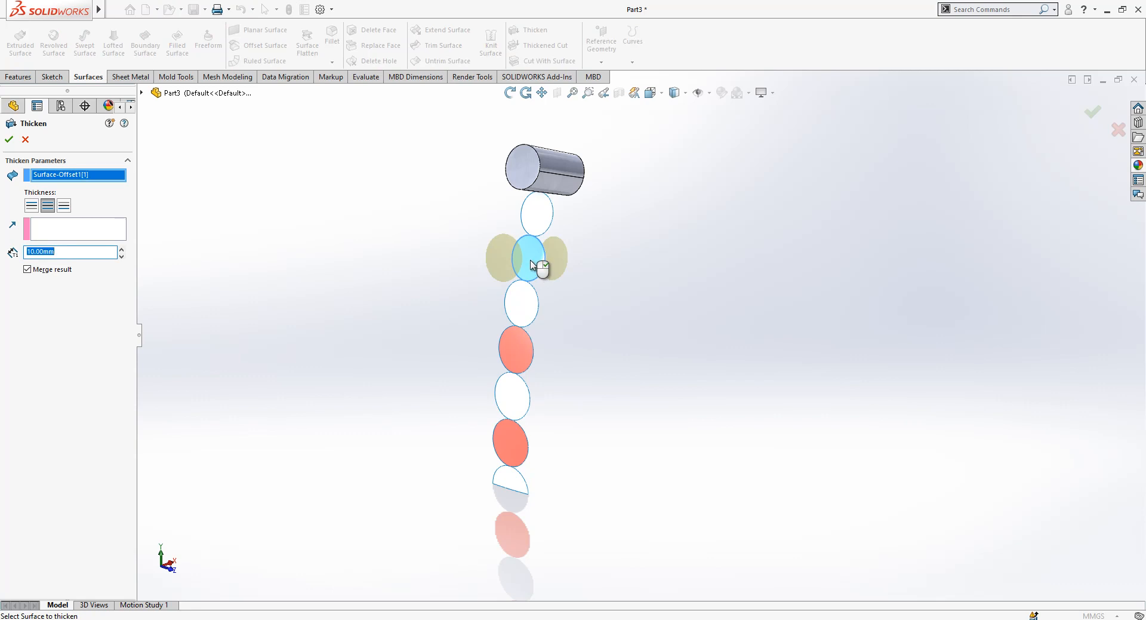
right_click(530, 262)
key("Return")
left_click(540, 222)
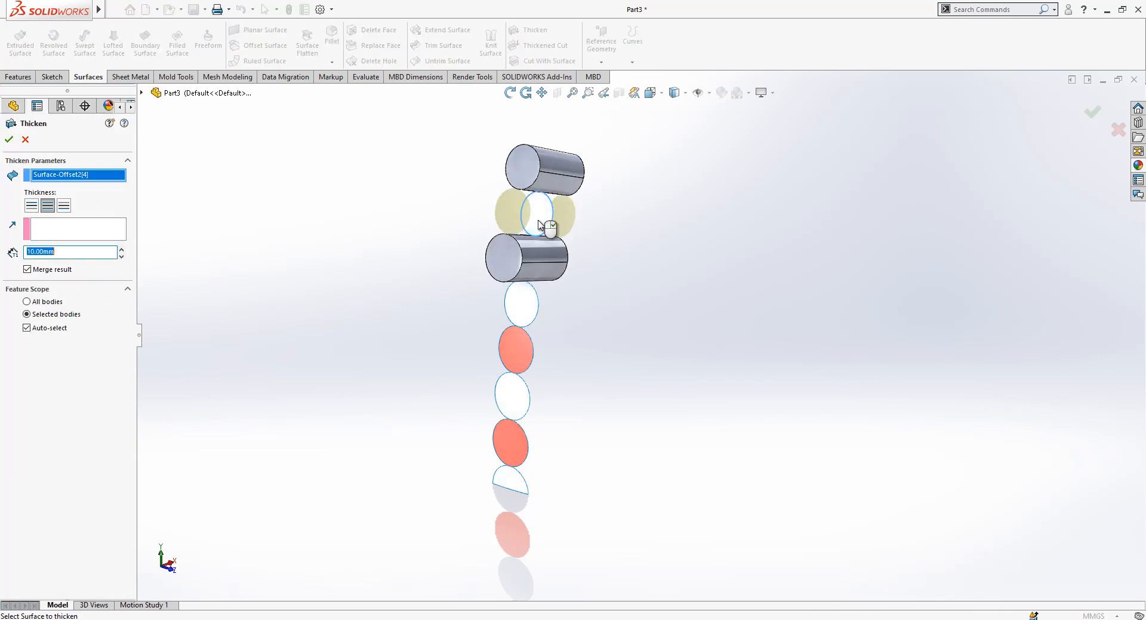
right_click(566, 283)
left_click(530, 300)
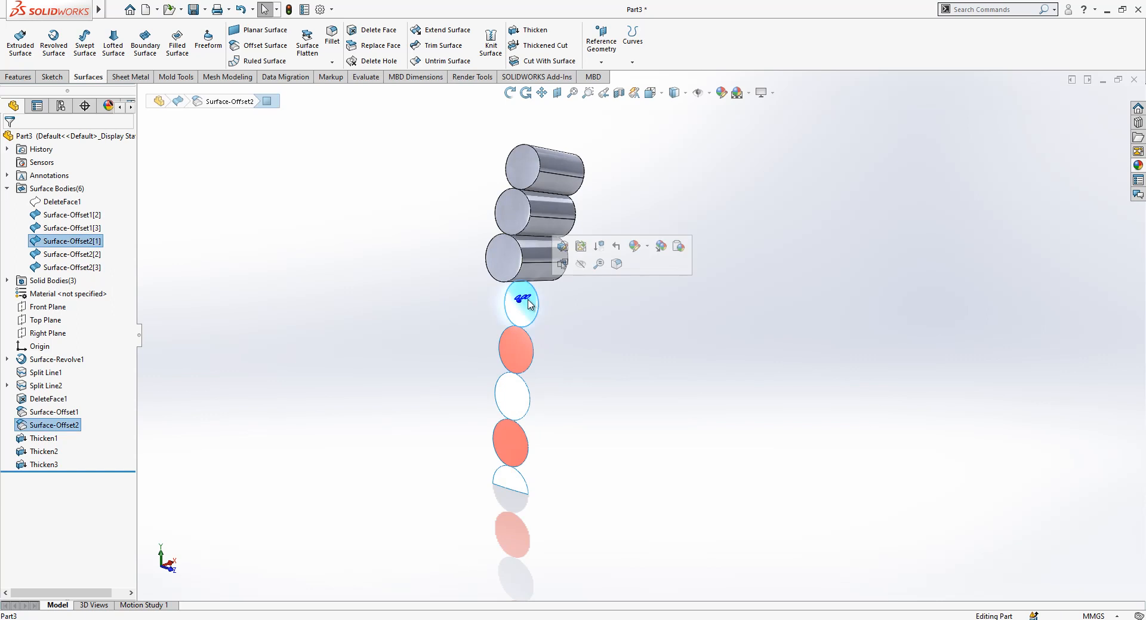
key("Return")
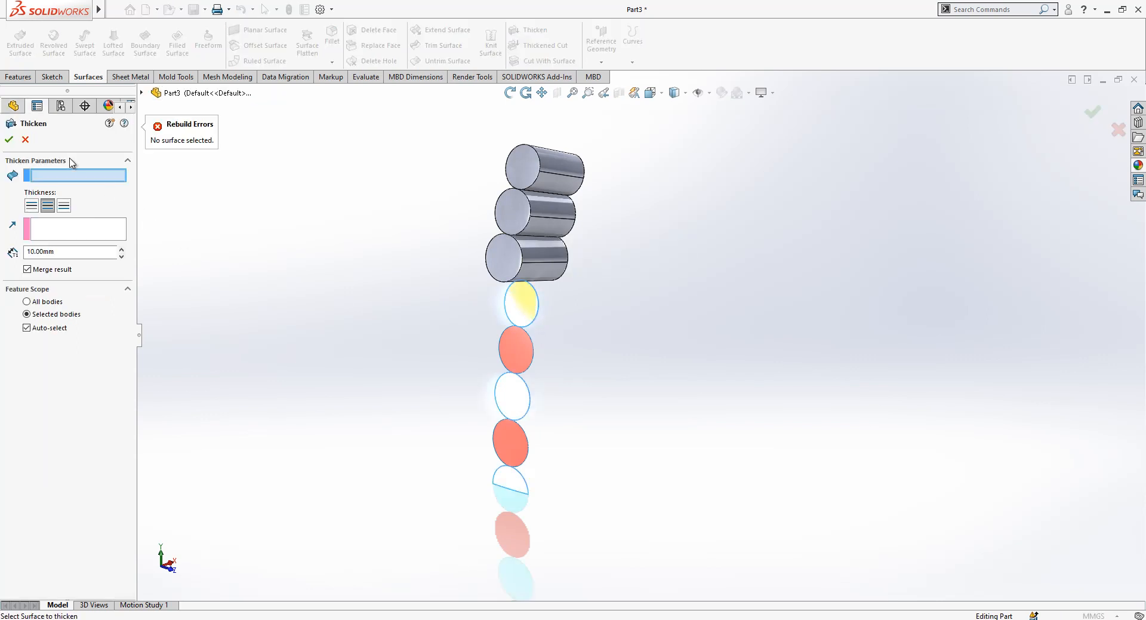
key("Escape")
Step: Thicken the fourth and fifth circular surfaces from the upper end by 10 mm on both sides
left_click(533, 36)
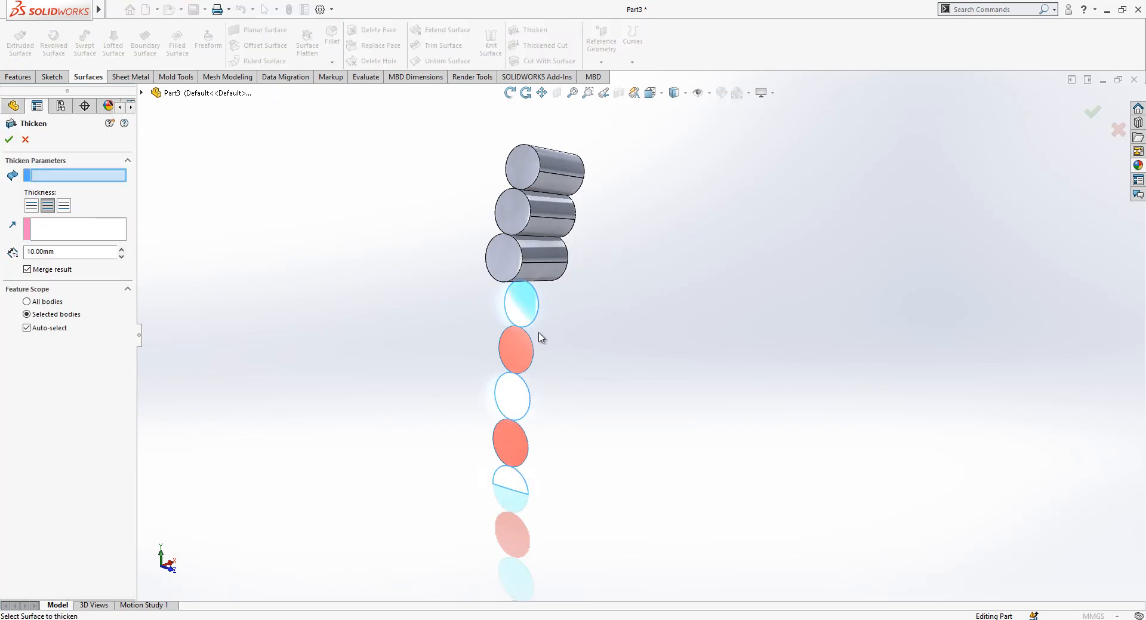
left_click(519, 310)
key("Return")
left_click(521, 356)
key("Return")
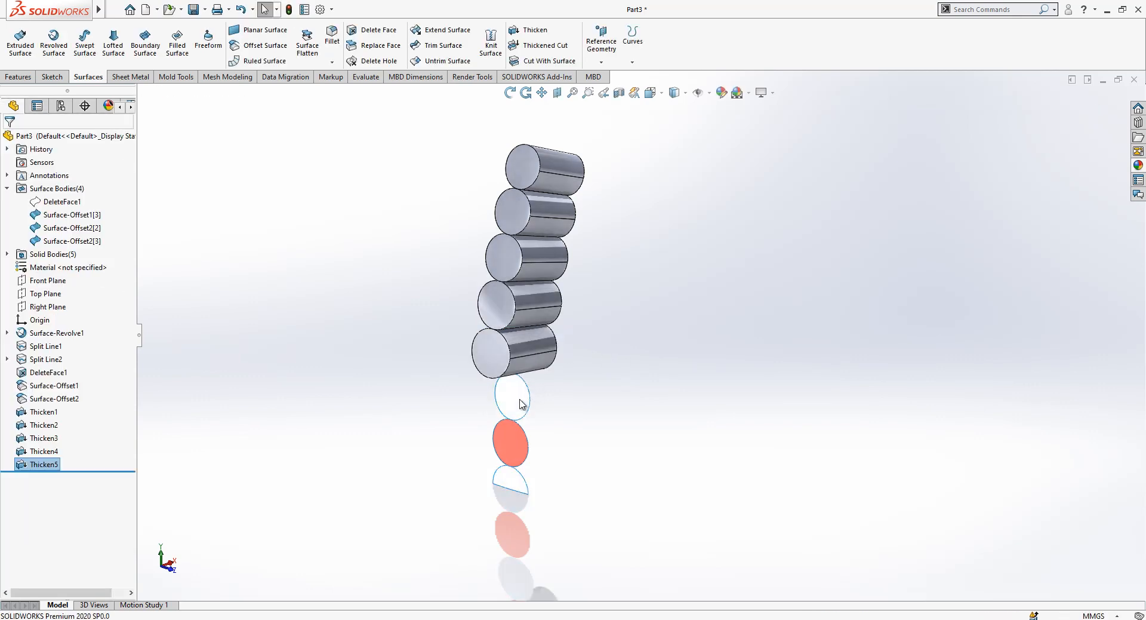
Step: Thicken the sixth and seventh circular surfaces from the upper end by 10 mm on both sides
key("Return")
left_click(521, 403)
key("Return")
key("Return")
left_click(514, 444)
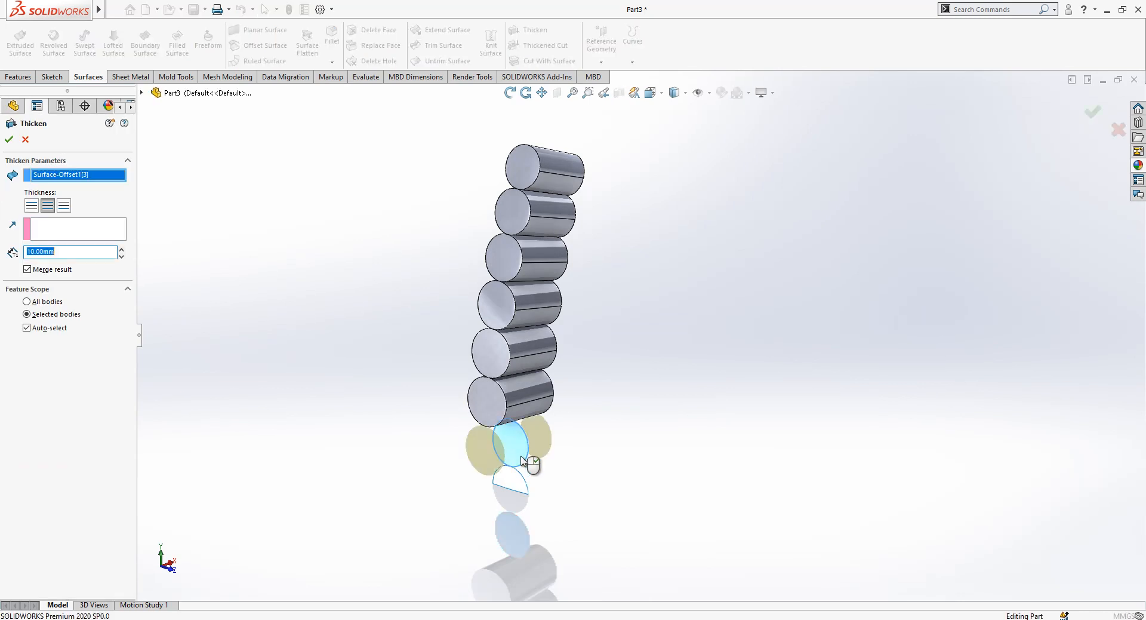
key("Return")
Step: Thicken the half-circle surface at the lower end of the chain by 10 mm on both sides
key("Return")
left_click(517, 484)
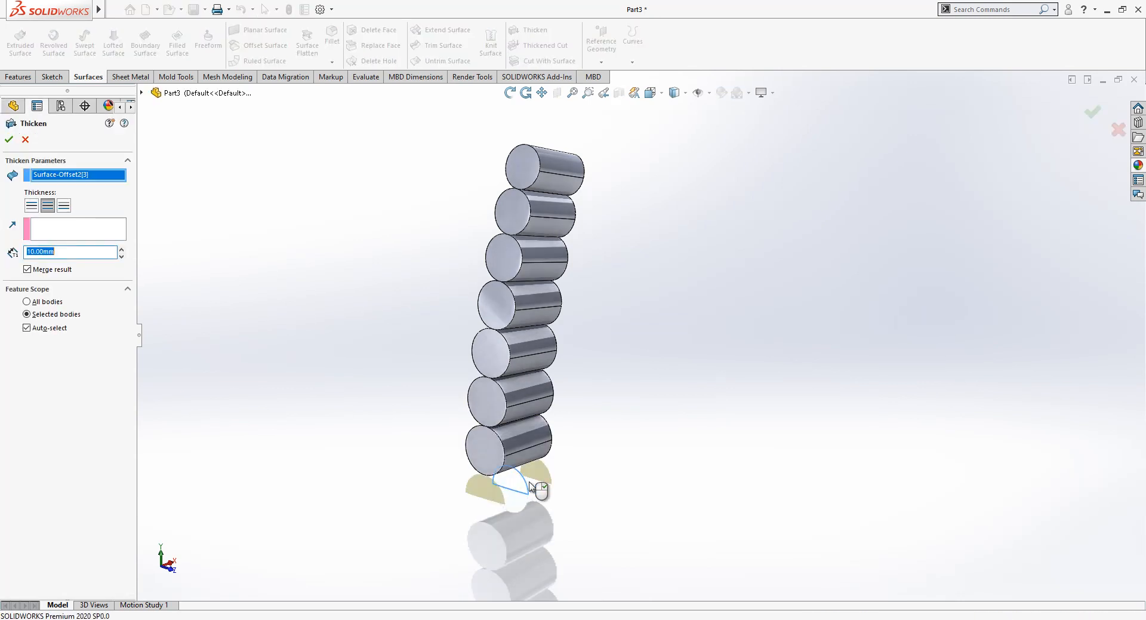
key("Return")
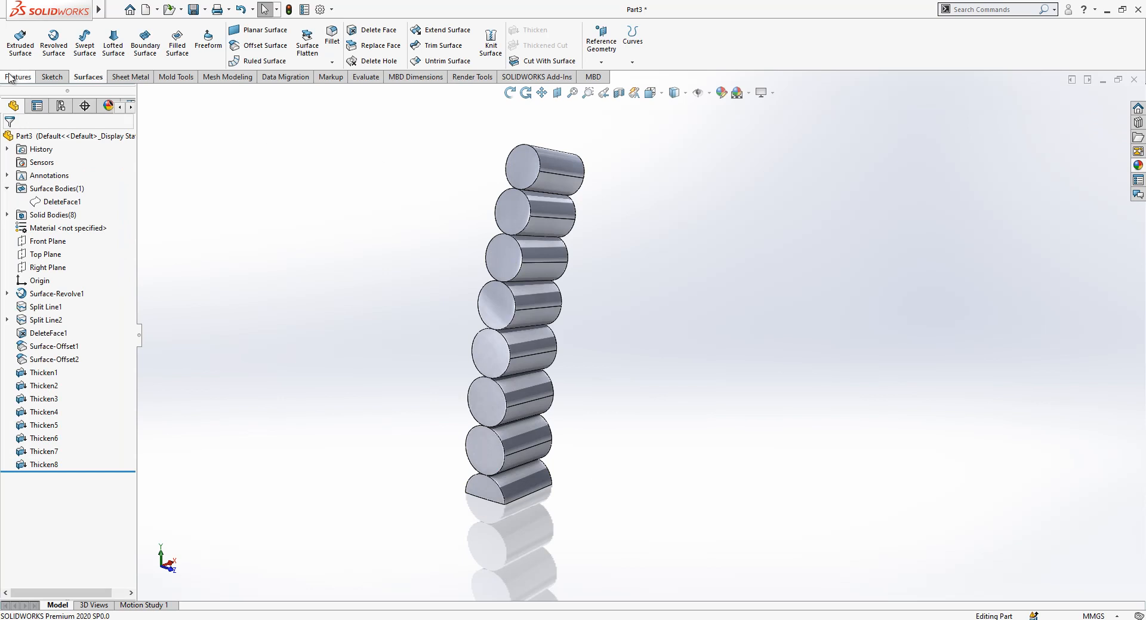
Step: Shell the uppermost cylinder to a 2 mm wall, removing both of its circular end faces
left_click(18, 77)
left_click(391, 61)
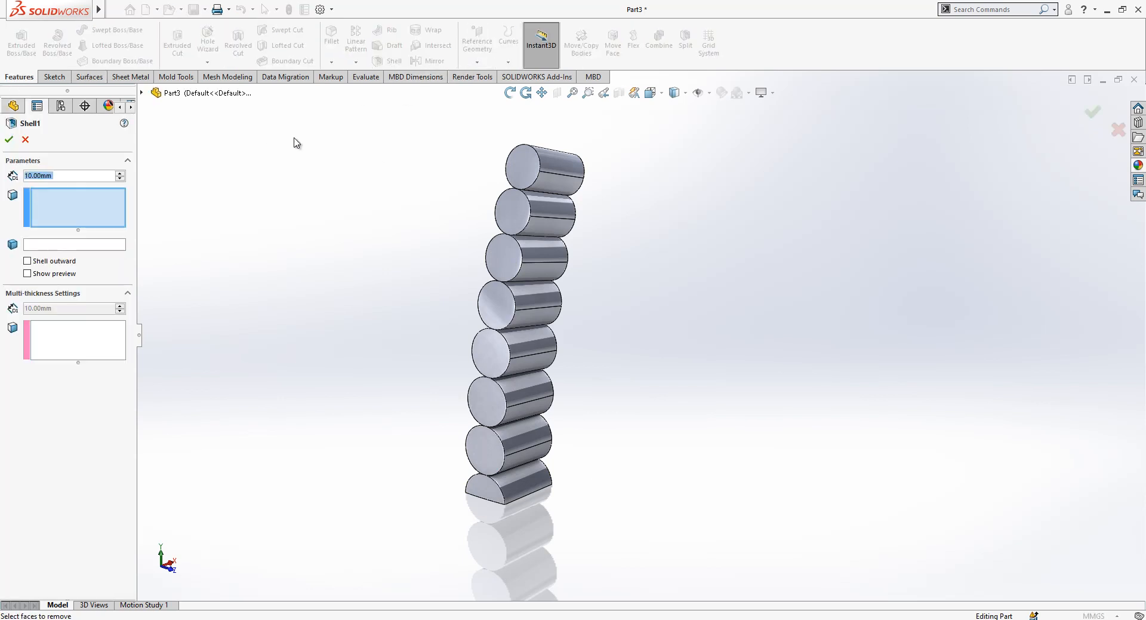
type("2")
left_click(521, 171)
middle_click_drag(593, 193, 544, 182)
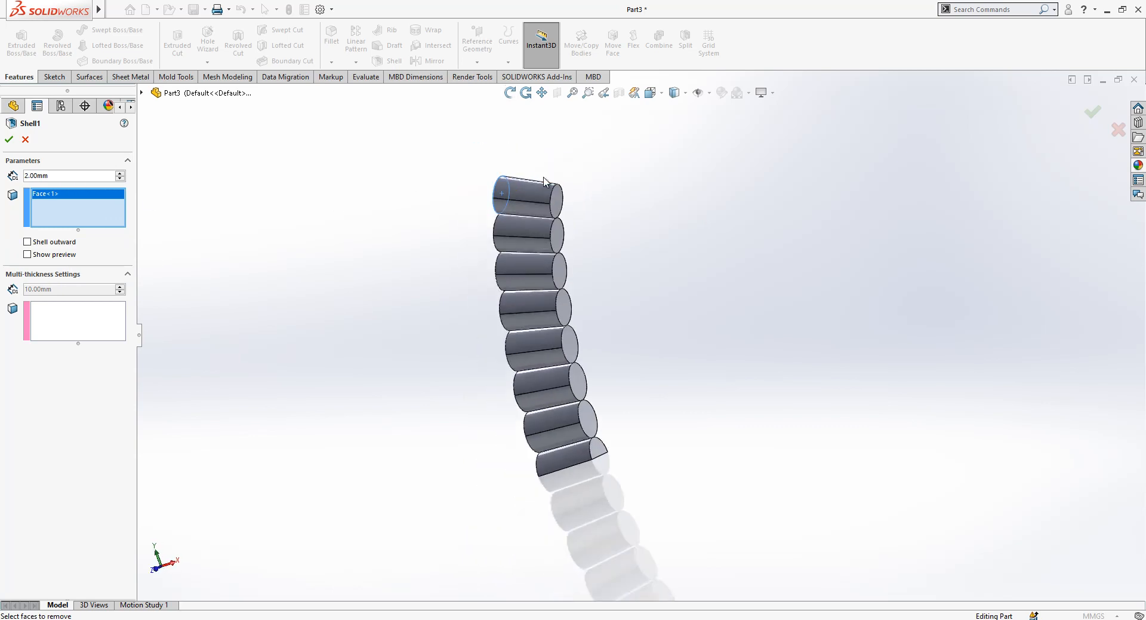
right_click(575, 209)
scroll(586, 231, "down", 3)
Step: Shell the second and third cylinders from the upper end to 2 mm, removing both end faces of each
key("Return")
left_click(540, 272)
middle_click_drag(541, 273, 475, 261)
left_click(485, 269)
right_click(476, 271)
key("Return")
left_click(473, 320)
mouse_move(473, 319)
middle_mouse_down()
mouse_move(394, 313)
mouse_move(594, 335)
mouse_move(589, 364)
mouse_move(463, 154)
middle_mouse_up()
left_click(592, 327)
right_click(591, 325)
Step: Shell the fourth and fifth cylinders from the upper end to 2 mm, removing both end faces of each
left_click(397, 61)
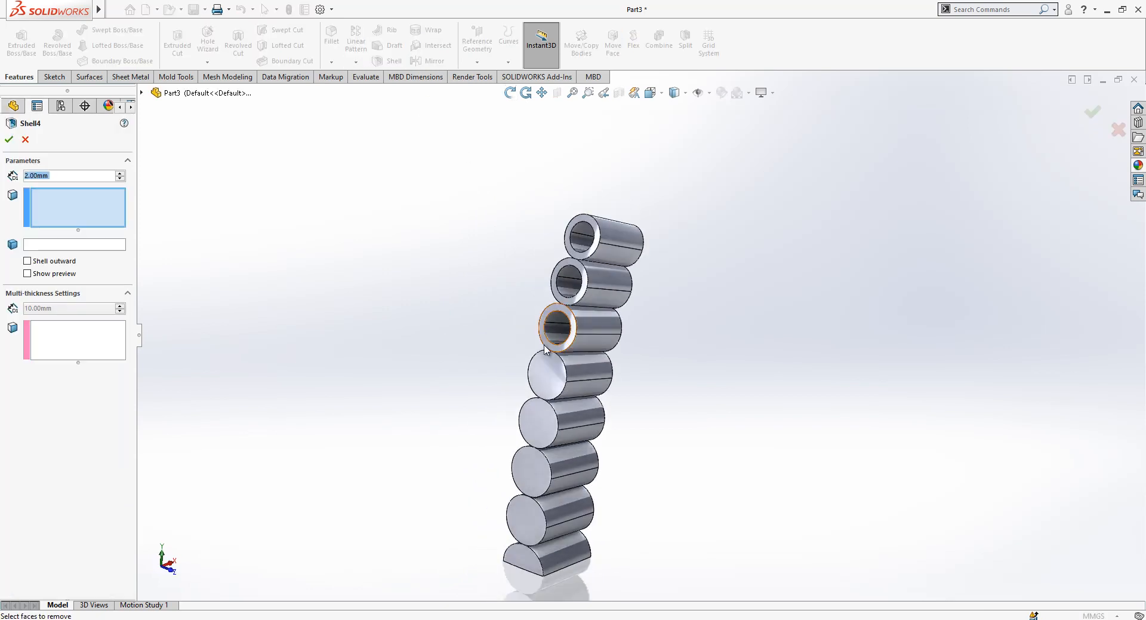
left_click(544, 371)
middle_click_drag(544, 372, 536, 379)
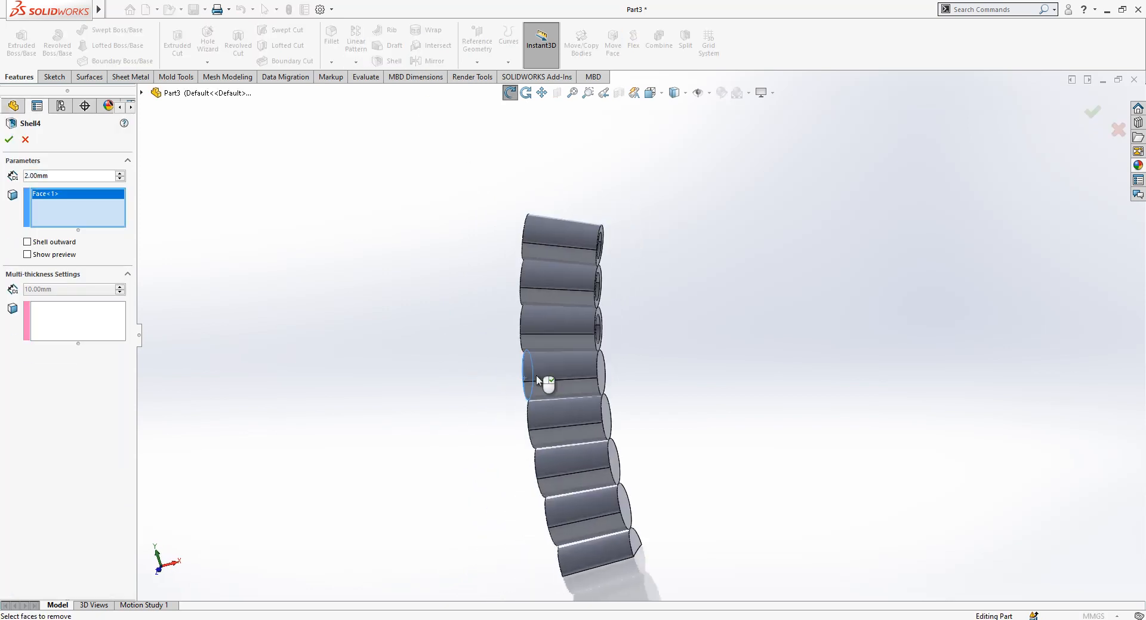
left_click(602, 375)
key("Return")
middle_click_drag(426, 356, 604, 418)
key("Return")
left_click(540, 418)
left_click(605, 419)
key("Return")
Step: Shell the sixth and seventh cylinders from the upper end to 2 mm, removing both end faces of each
key("Return")
left_click(624, 472)
middle_click_drag(624, 472, 527, 466)
left_click(525, 466)
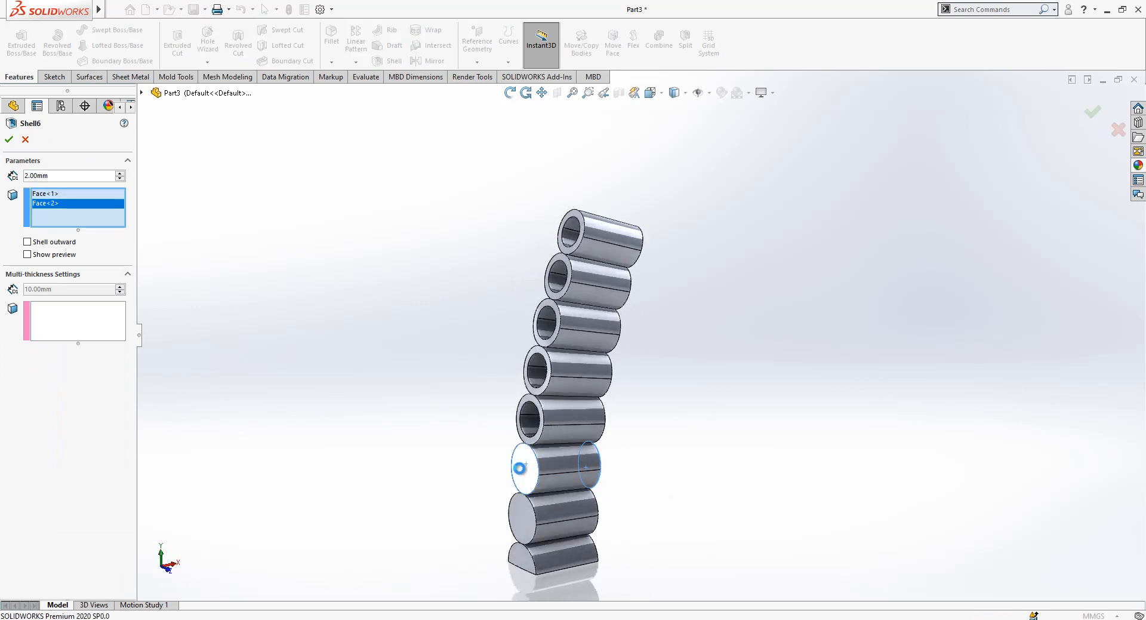
key("Return")
key("Return")
left_click(523, 522)
middle_click_drag(523, 522, 634, 476)
left_click(635, 436)
key("Return")
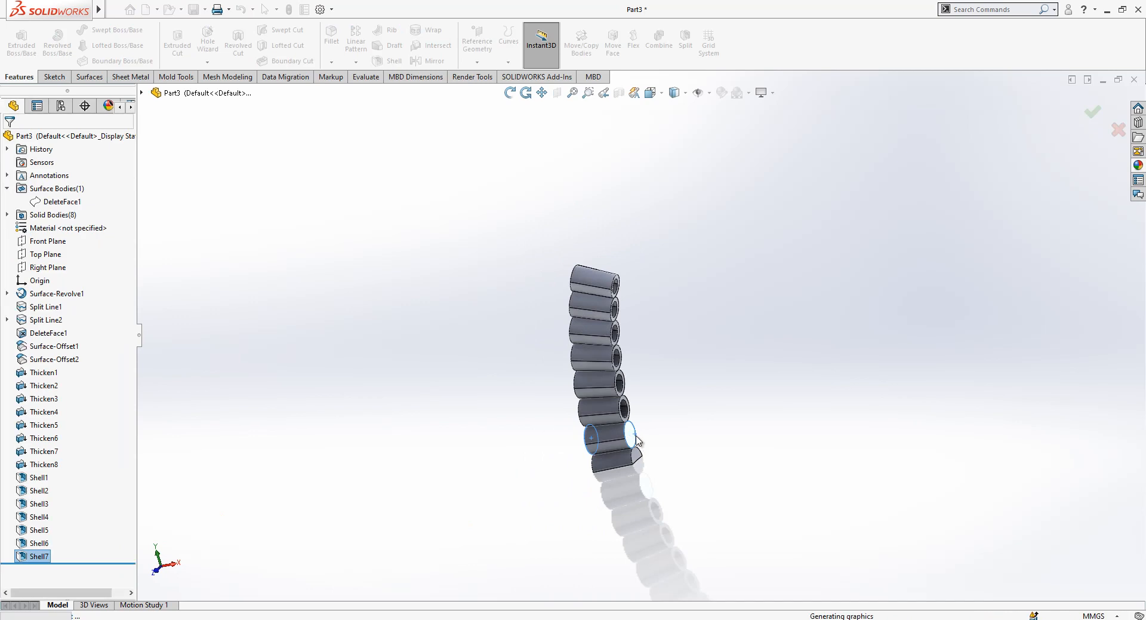
Step: Shell the lowest half cylinder to 2 mm, removing its two end faces and its flat underside
scroll(638, 462, "down", 4)
key("Return")
left_click(628, 458)
middle_click_drag(628, 457, 519, 431)
left_click(525, 463)
left_click(519, 431)
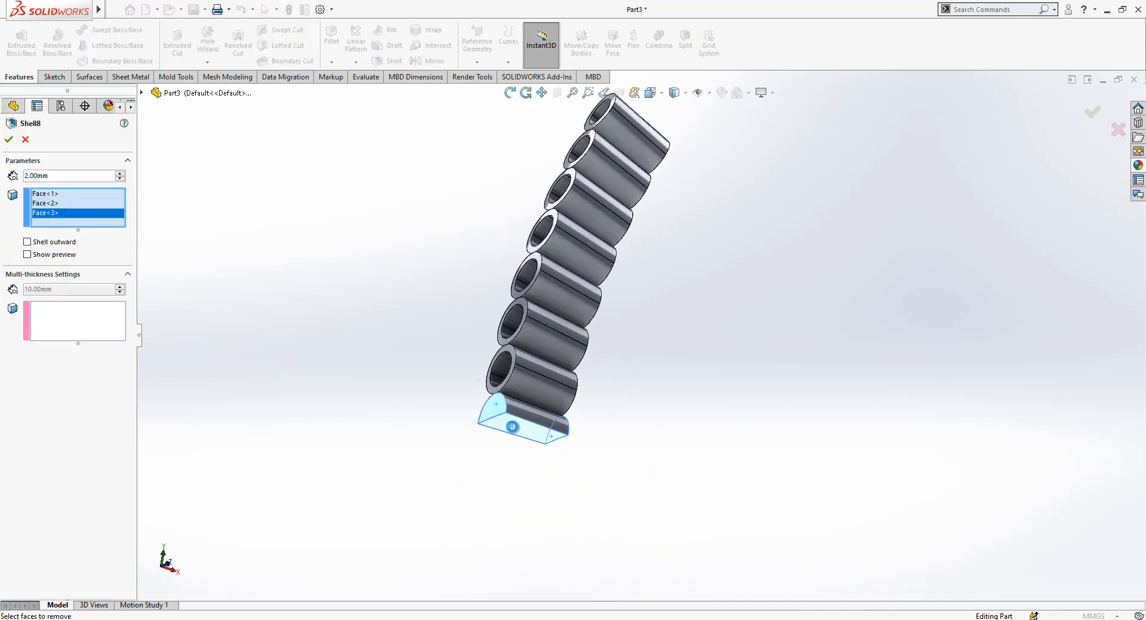
key("Return")
Step: Offset the outer cylindrical faces of the uppermost tube outward by 0.5 mm with Move Face
middle_click_drag(403, 438, 675, 284)
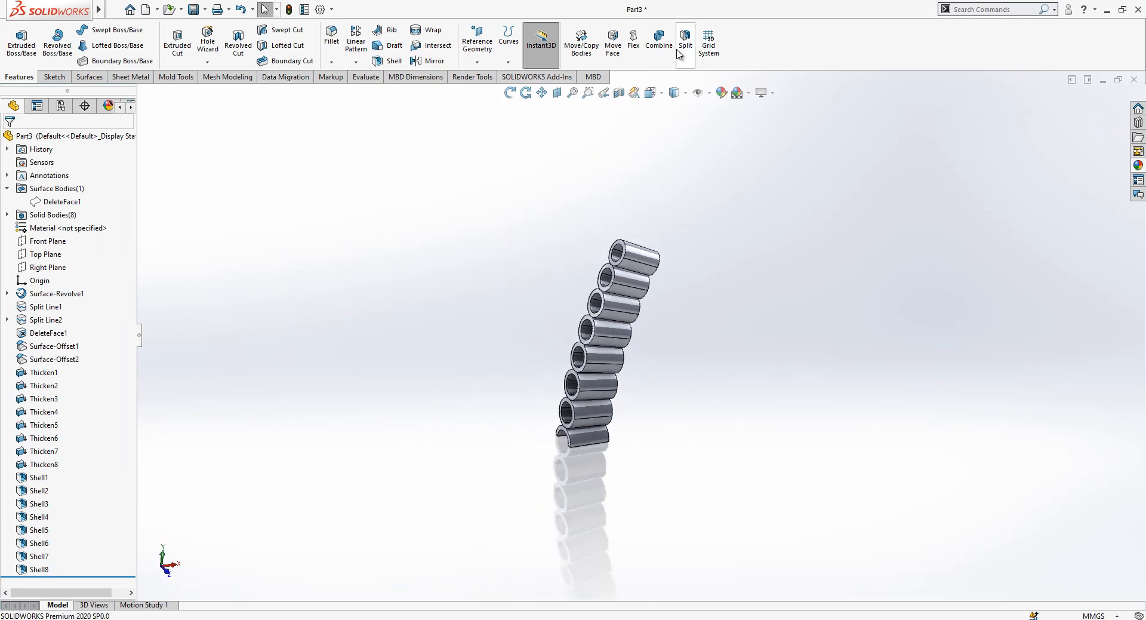
left_click(613, 44)
scroll(646, 267, "down", 5)
left_click(600, 280)
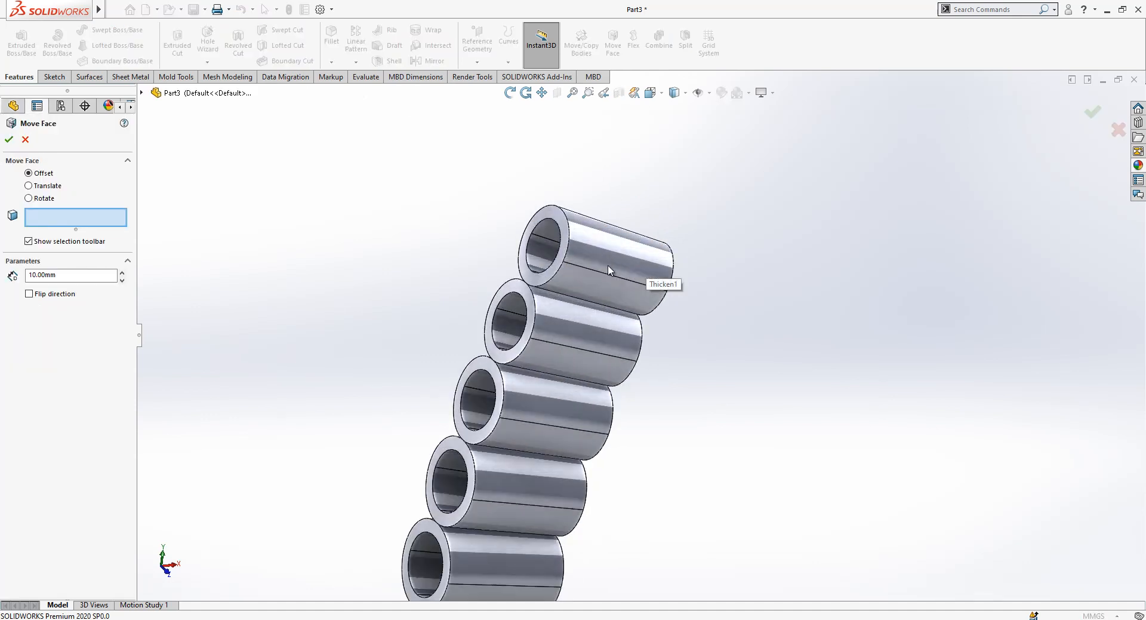
left_click(583, 288)
middle_click_drag(583, 289, 662, 303)
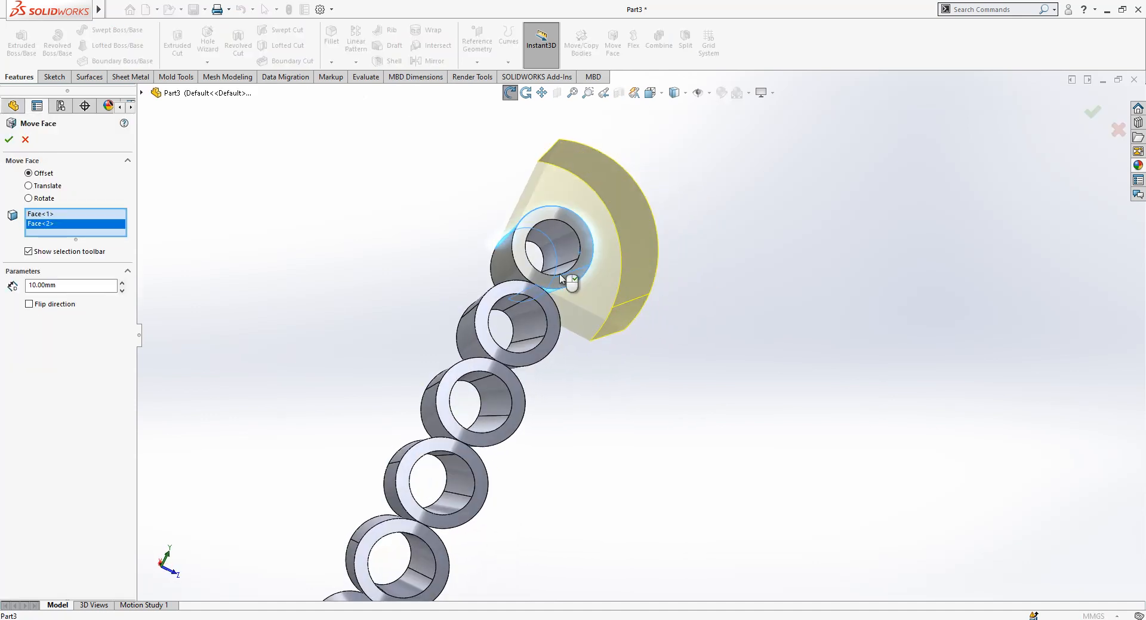
left_click(524, 263)
middle_click_drag(525, 263, 478, 299)
left_click(72, 295)
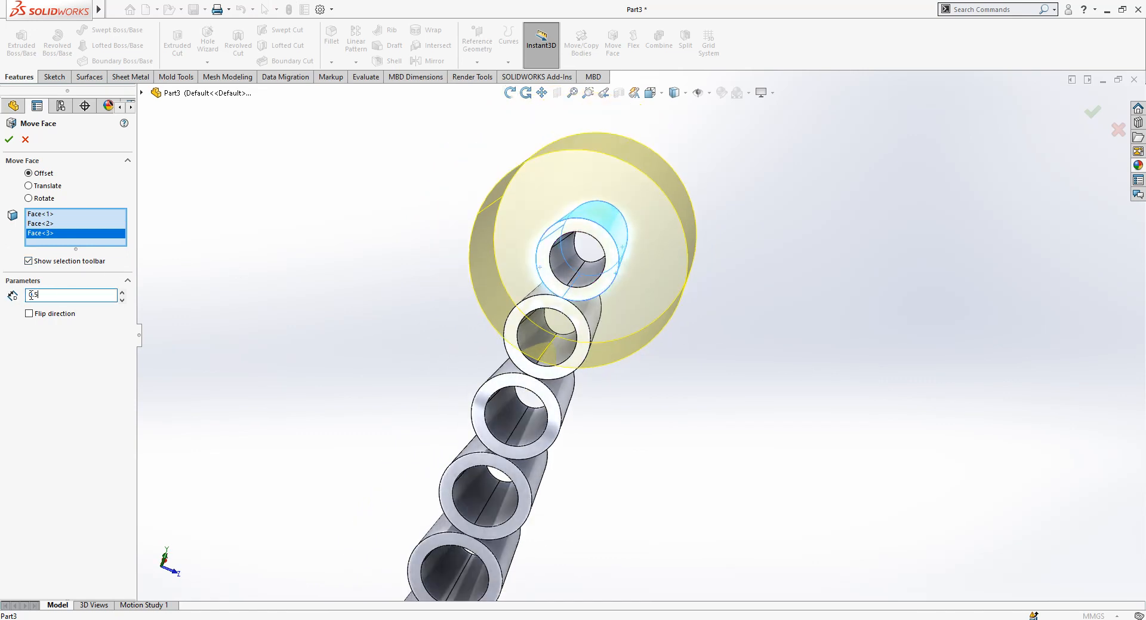
type("0.5")
key("Return")
middle_click_drag(668, 251, 585, 281)
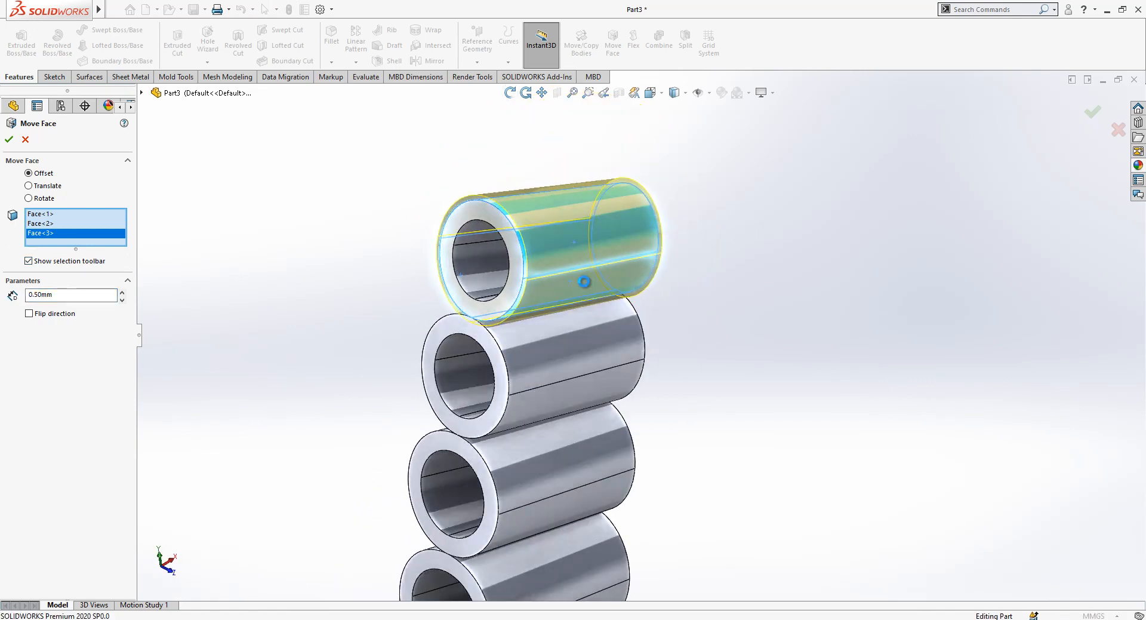
Step: Offset the outer cylindrical faces of the second tube from the upper end outward by 0.5 mm
key("Return")
left_click(547, 338)
left_click(547, 400)
middle_click_drag(573, 340, 379, 317)
left_click(379, 313)
left_click(333, 360)
key("Return")
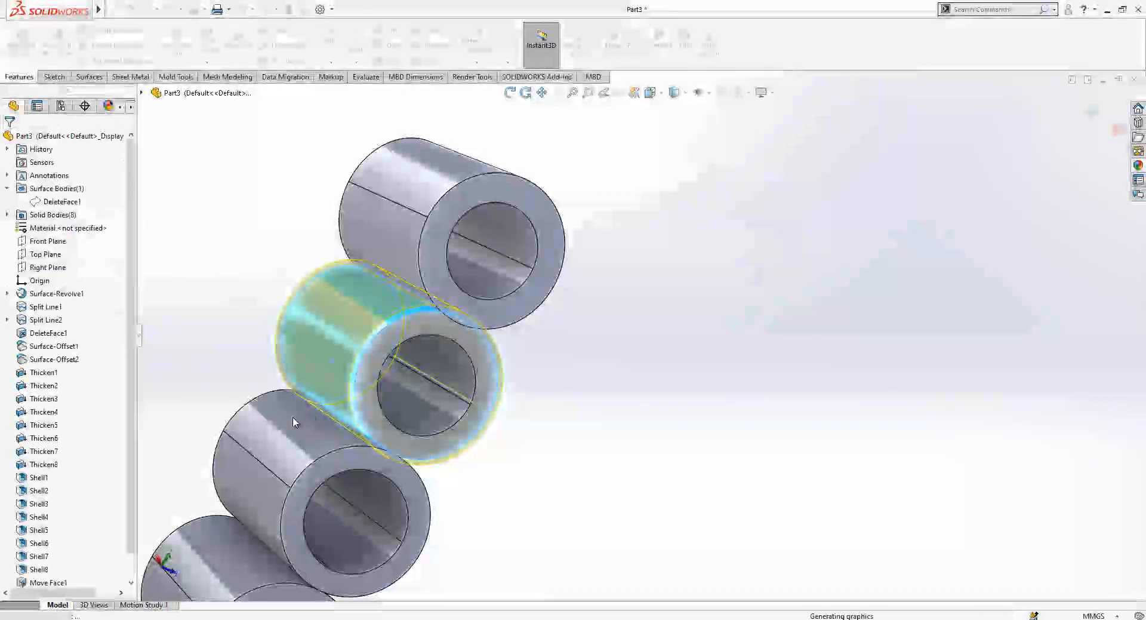
Step: Offset the outer cylindrical faces of the third tube from the upper end outward by 0.5 mm
key("Return")
left_click(289, 420)
left_click(255, 474)
middle_click_drag(256, 474, 164, 406)
left_click(382, 429)
left_click(378, 491)
middle_click_drag(378, 491, 401, 506)
key("Return")
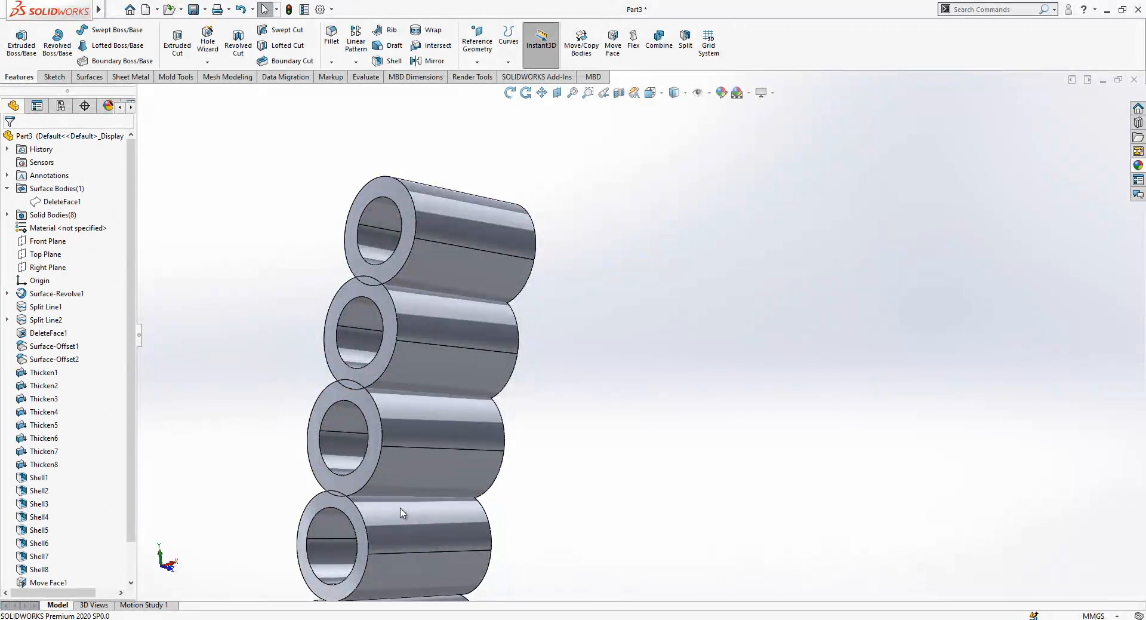
Step: Offset the outer cylindrical faces of the fourth tube from the upper end outward by 0.5 mm
key("Return")
left_click(401, 509)
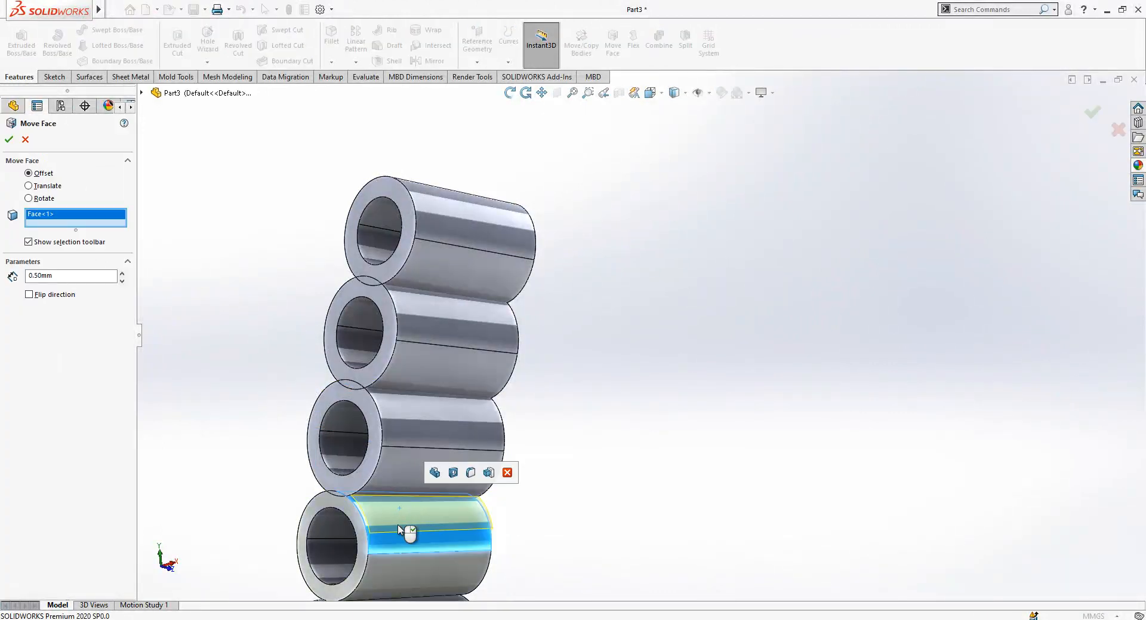
left_click(395, 561)
scroll(410, 494, "up", 2)
middle_click_drag(445, 470, 482, 458)
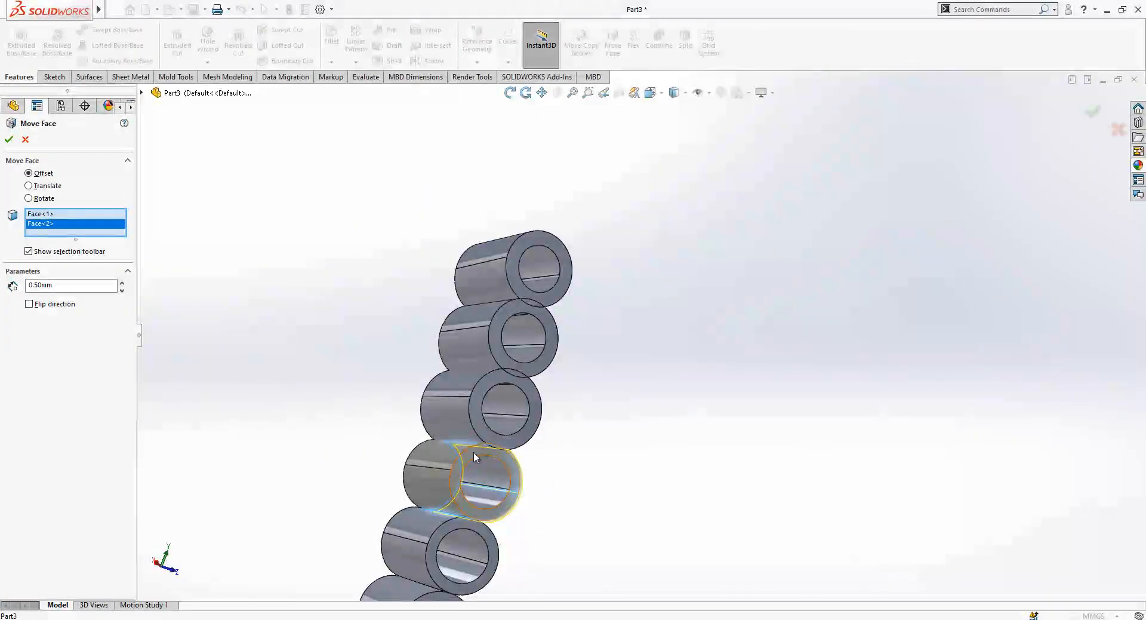
left_click(437, 458)
left_click(428, 482)
key("Return")
scroll(405, 322, "up", 3)
scroll(501, 466, "down", 5)
Step: Offset the outer cylindrical faces of the fifth tube from the upper end outward by 0.5 mm
key("Return")
left_click(485, 392)
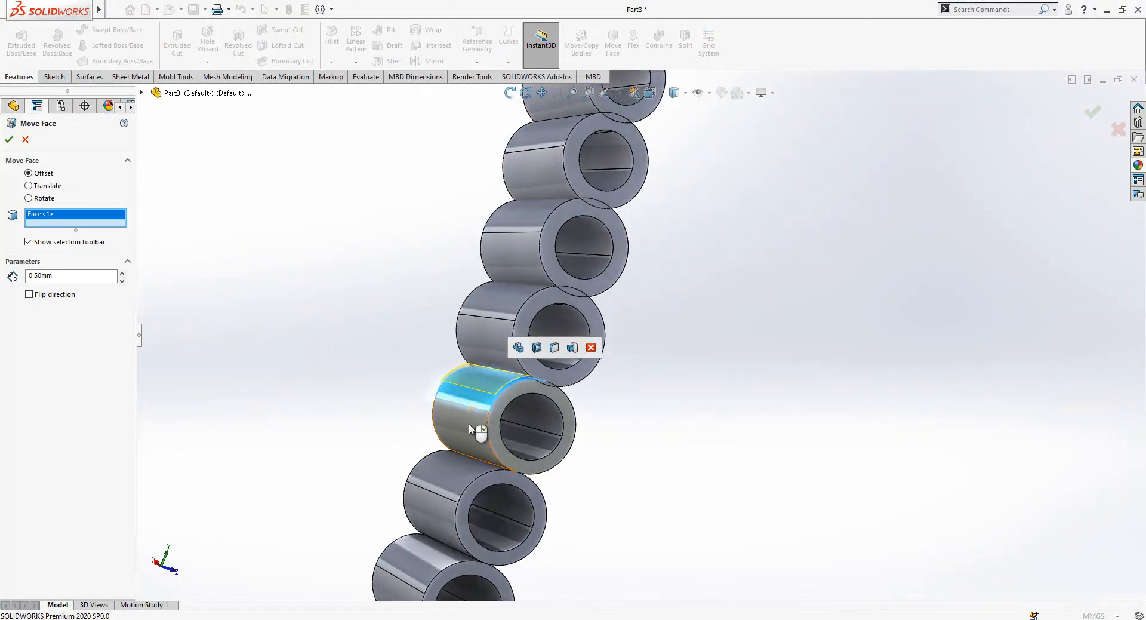
left_click(471, 436)
middle_click_drag(471, 435, 510, 418)
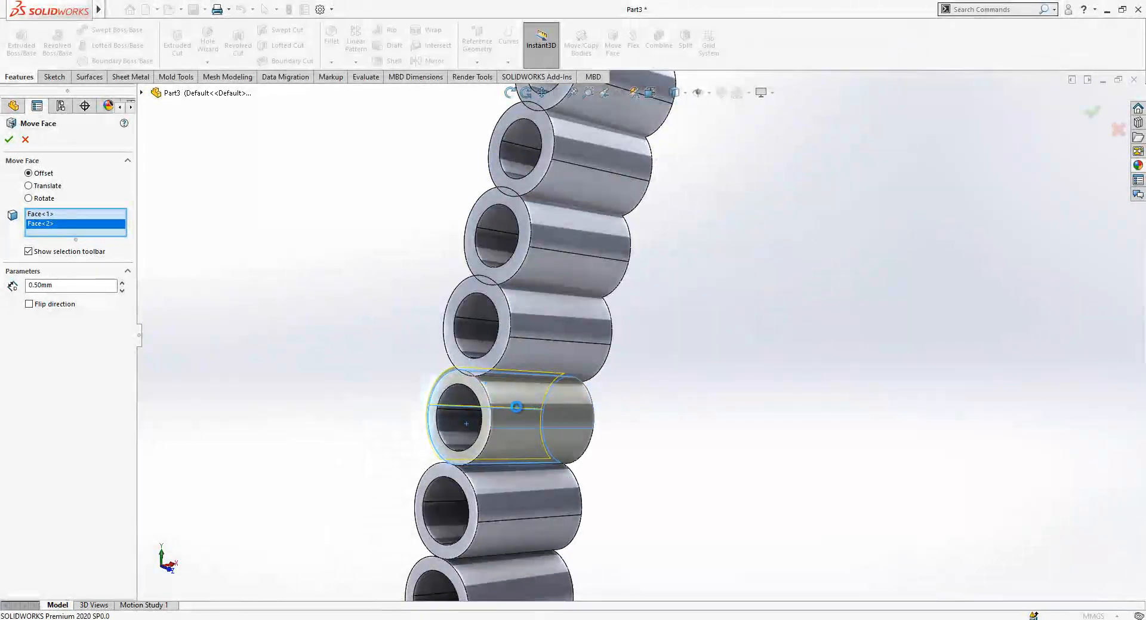
left_click(516, 407)
left_click(513, 447)
right_click(380, 416)
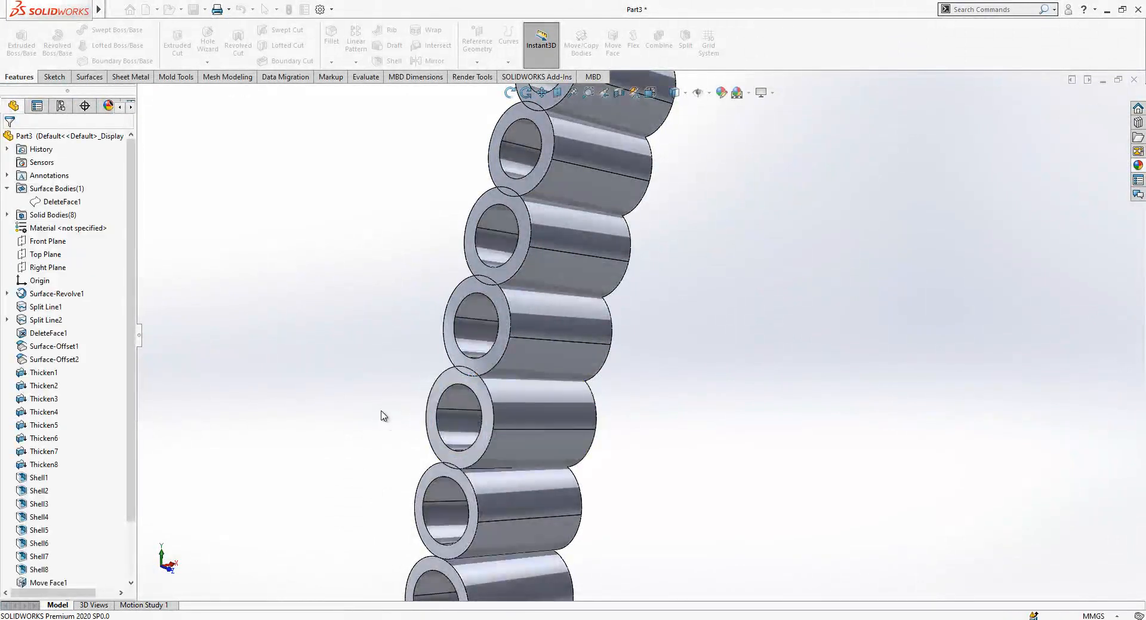
Step: Offset the outer cylindrical faces of the sixth tube from the upper end outward by 0.5 mm
key("Return")
left_click(506, 529)
left_click(508, 530)
middle_click_drag(512, 537, 487, 506)
left_click(450, 489)
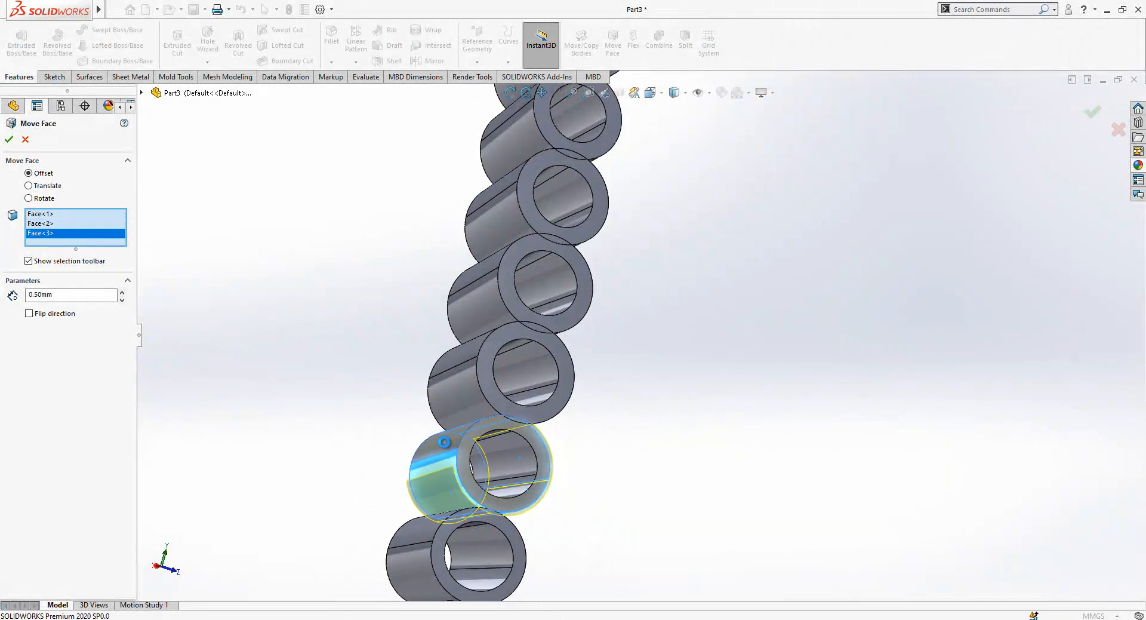
left_click(449, 443)
right_click(350, 427)
Step: Offset the outer cylindrical faces of the seventh tube from the upper end outward by 0.5 mm
middle_click_drag(485, 471, 454, 442)
scroll(493, 512, "down", 2)
key("Return")
left_click(455, 516)
left_click(442, 531)
left_click(459, 443)
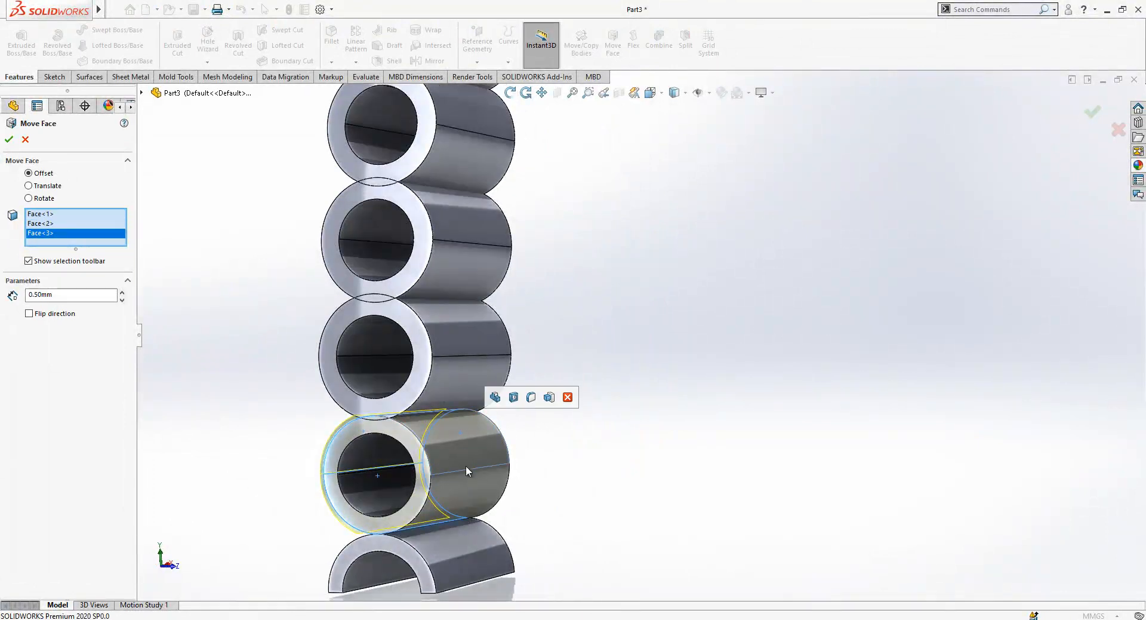
left_click(475, 478)
right_click(491, 552)
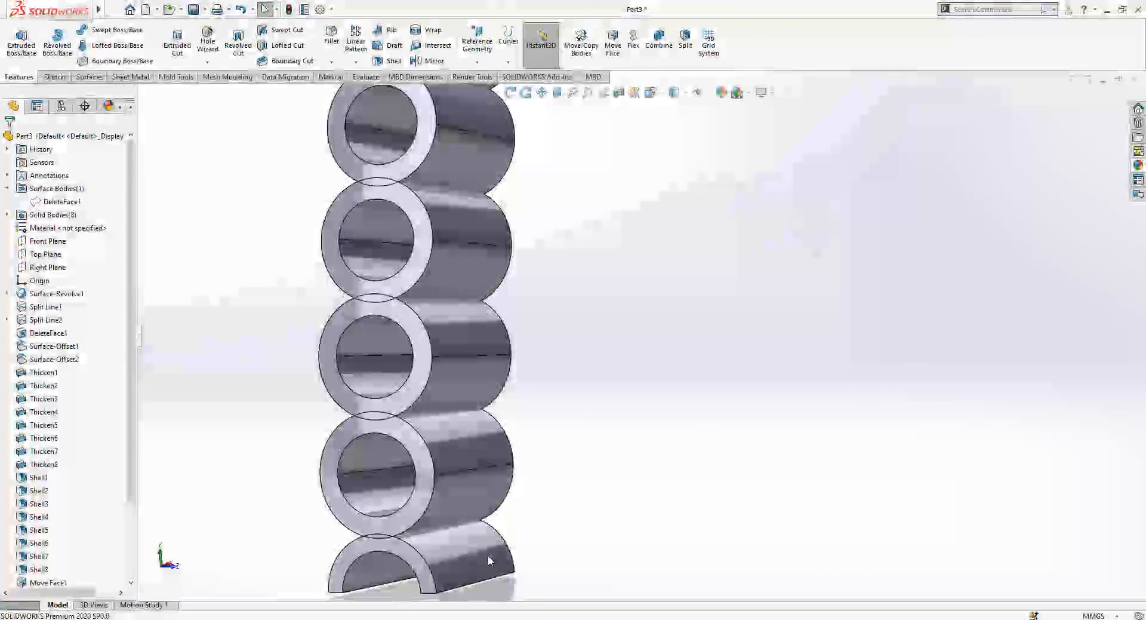
Step: Offset the outer curved faces of the lowest half tube outward by 0.5 mm
key("Return")
left_click(481, 554)
middle_click_drag(440, 539, 517, 548)
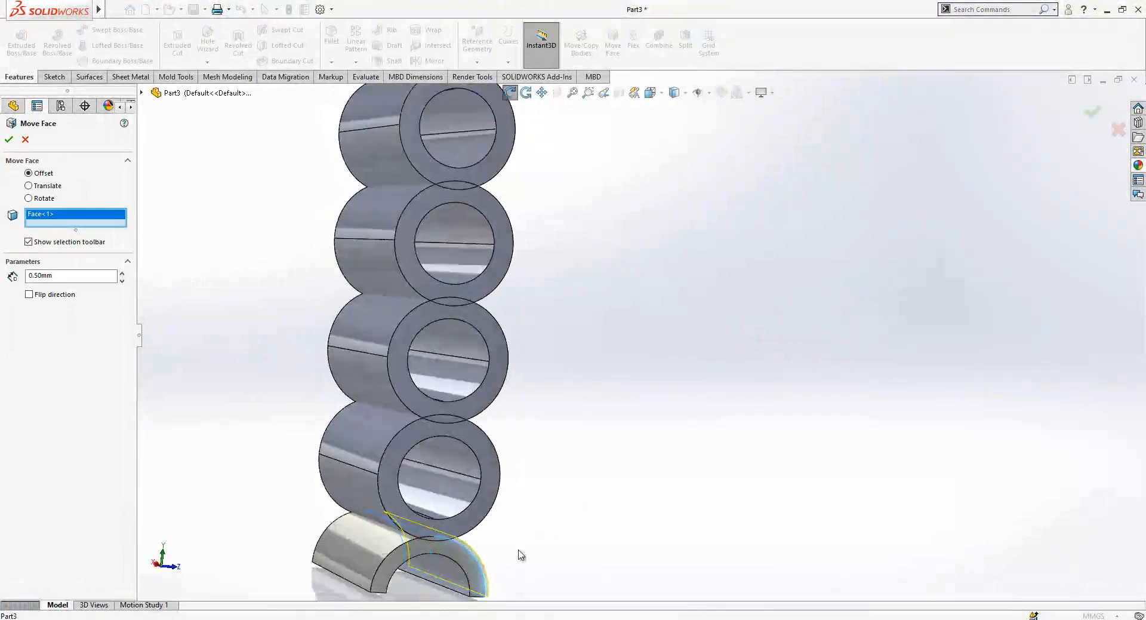
scroll(454, 548, "up", 1)
left_click(405, 513)
scroll(657, 310, "up", 8)
scroll(657, 310, "down", 4)
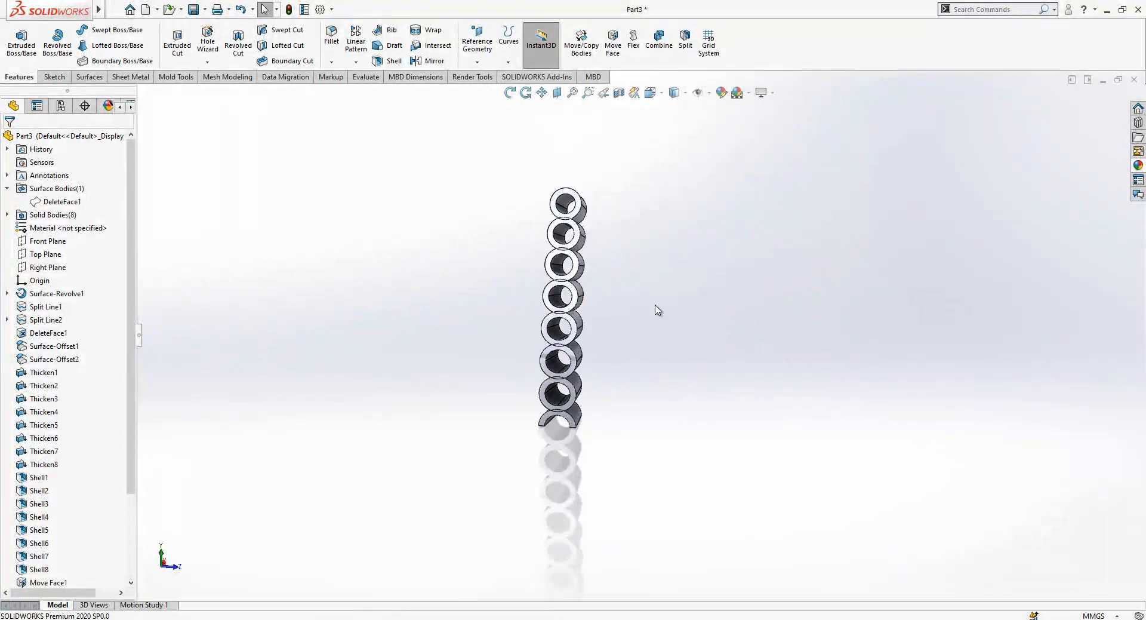
Step: Combine all eight overlapping tube bodies into one solid with the Add operation
left_click(659, 37)
left_click_drag(702, 132, 281, 591)
right_click(260, 553)
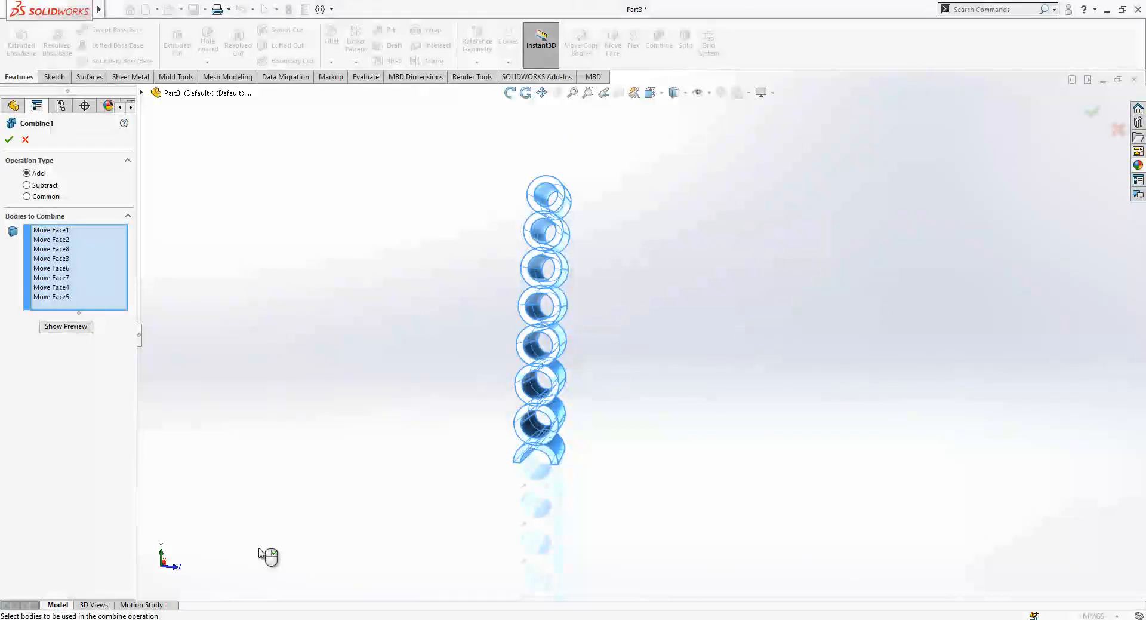
Step: Set up a 1 mm symmetric fillet and select the lengthwise edges between the tubes, extending the selection to the connected edges
scroll(613, 264, "down", 2)
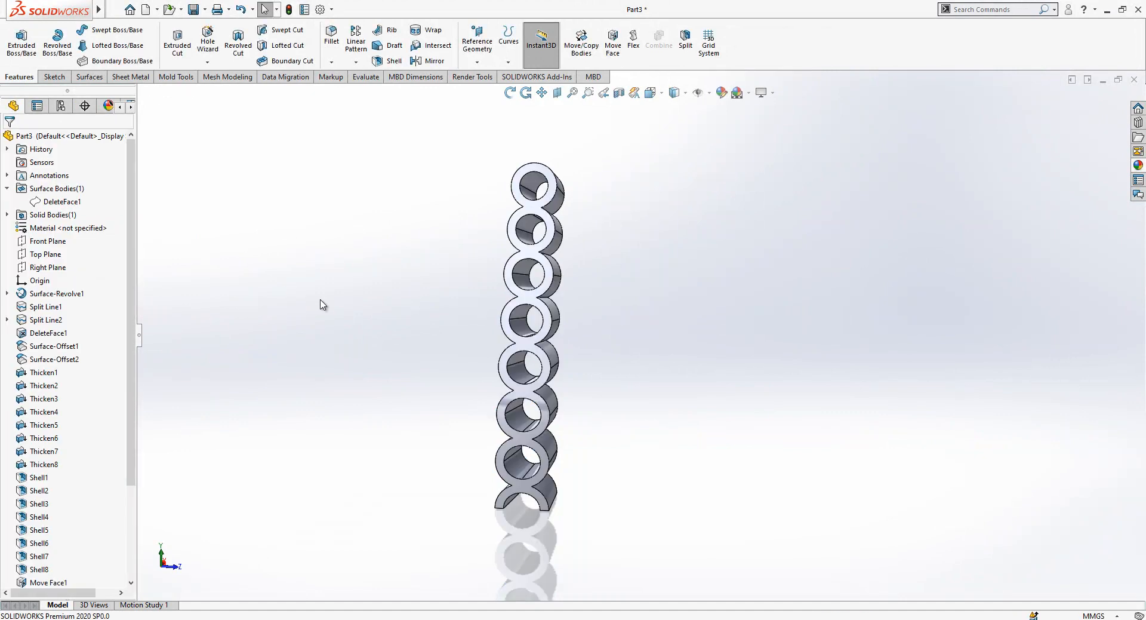
middle_click_drag(588, 230, 564, 252)
scroll(576, 244, "down", 1)
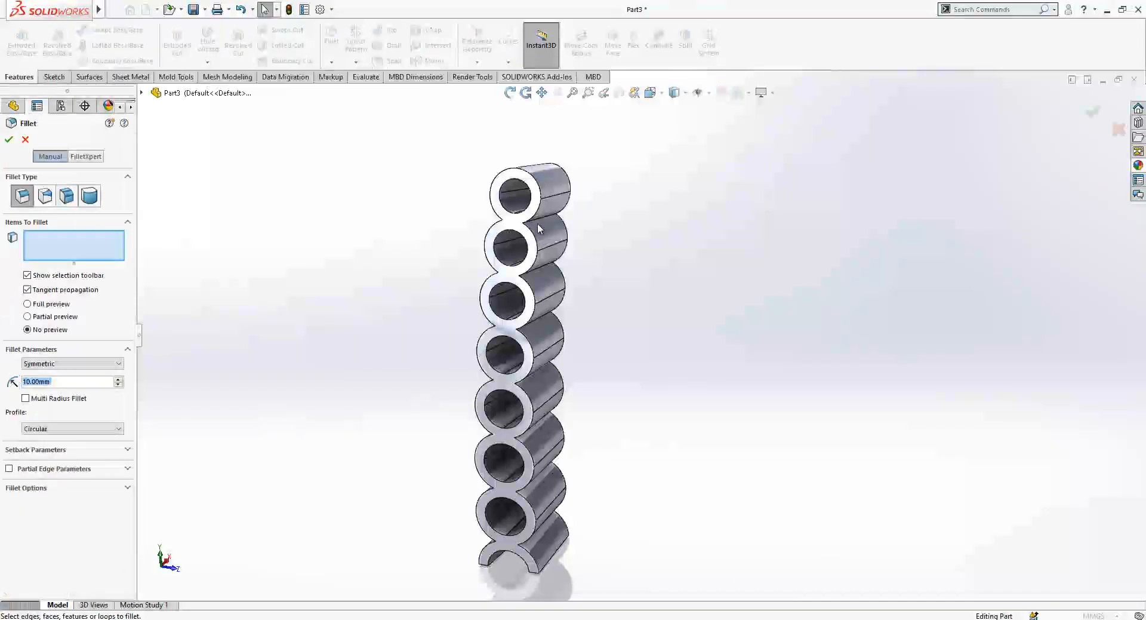
type("1")
key("Return")
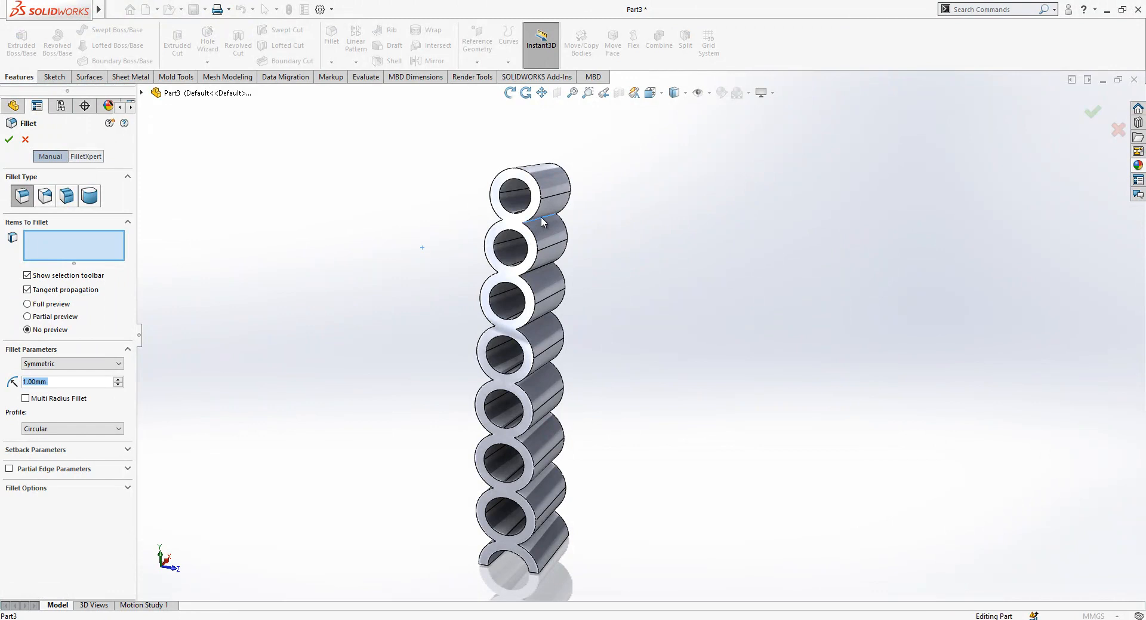
left_click(541, 218)
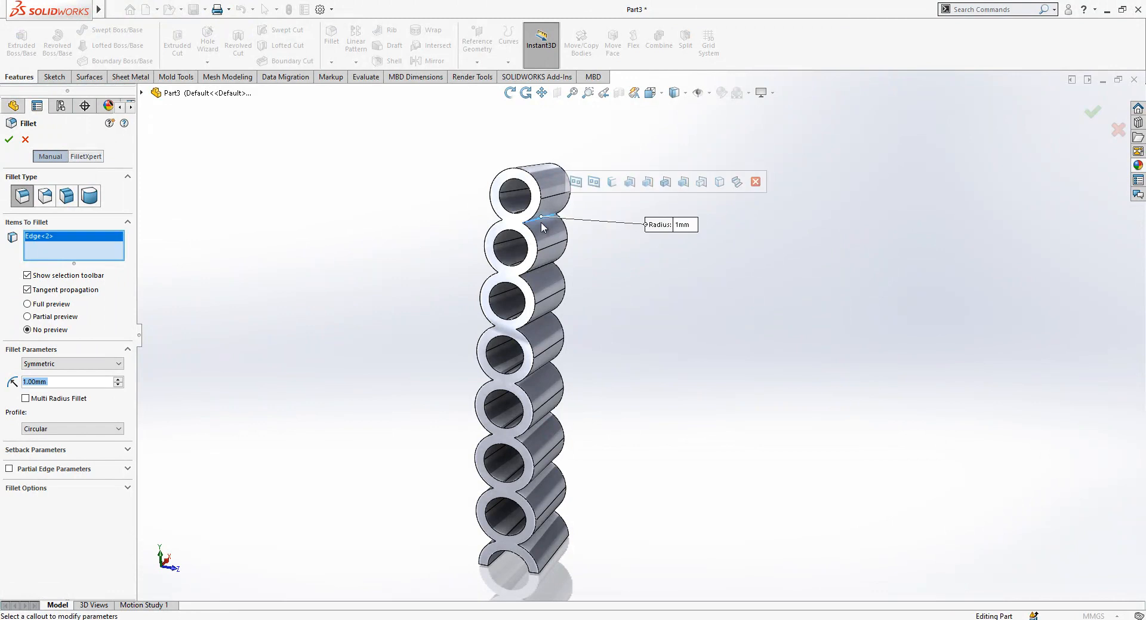
left_click(537, 268)
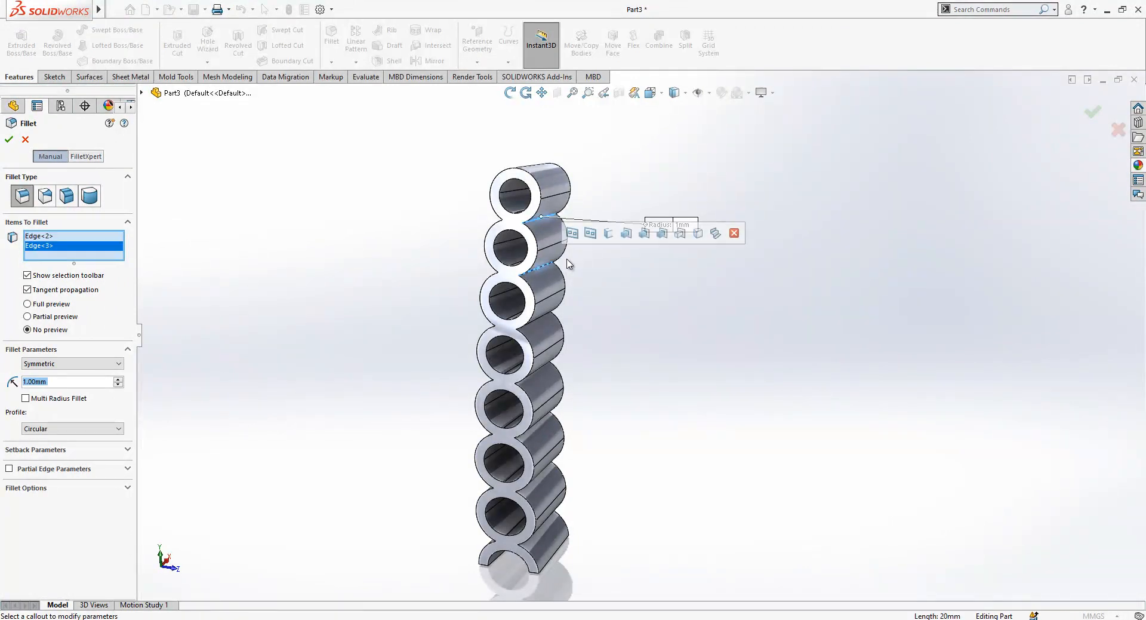
left_click(608, 234)
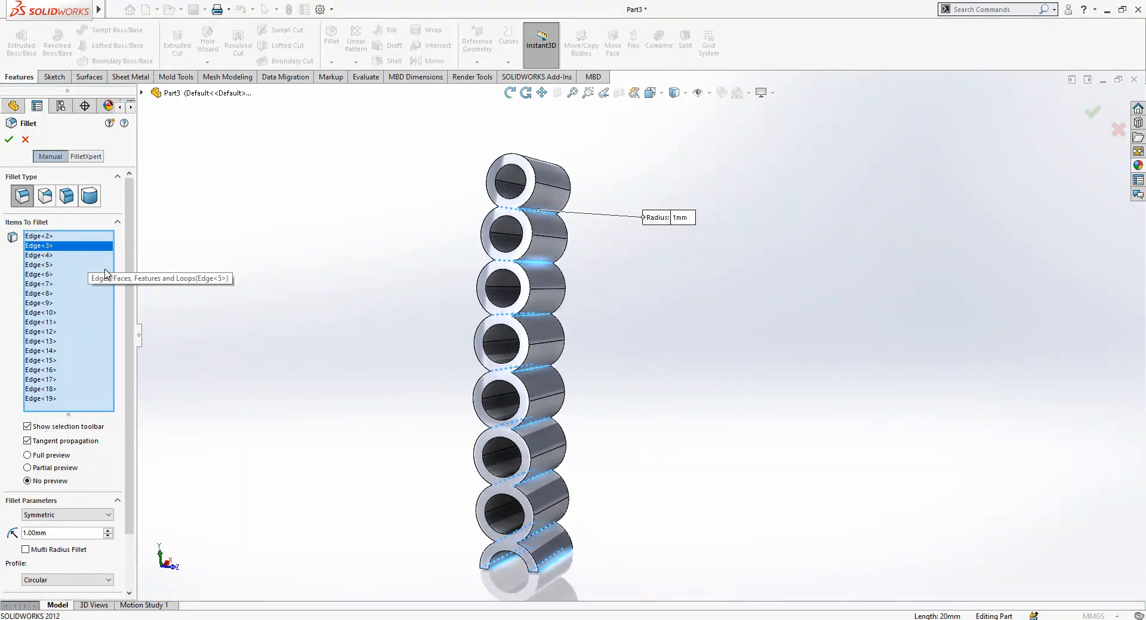
Step: Remove the half tube's lower lengthwise edges from the fillet selection and apply the fillet to the joints between tubes
scroll(564, 560, "down", 3)
scroll(564, 560, "down", 2)
left_click(559, 524)
left_click(536, 506)
left_click(460, 532)
left_click(534, 533)
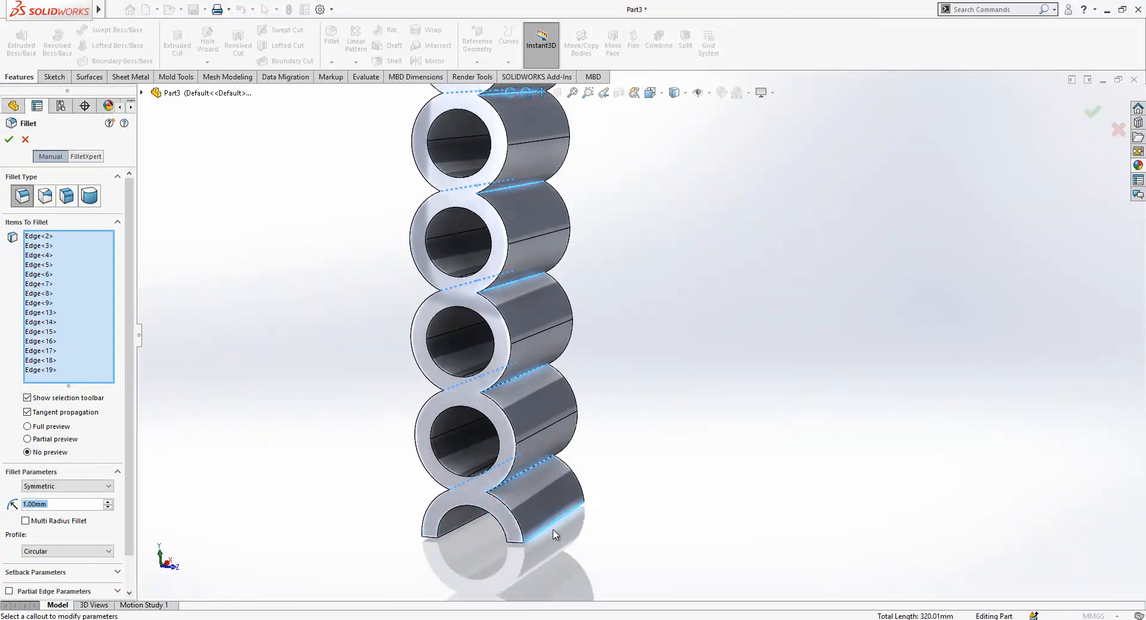
left_click(552, 530)
scroll(648, 522, "up", 4)
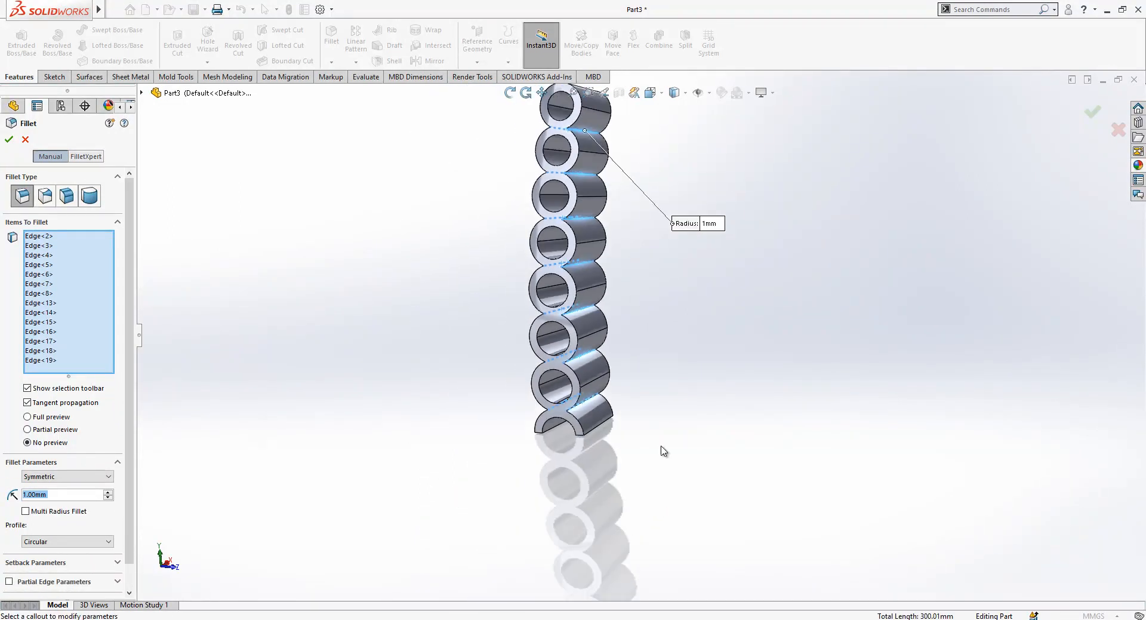
middle_click_drag(595, 154, 601, 191)
scroll(599, 191, "up", 1)
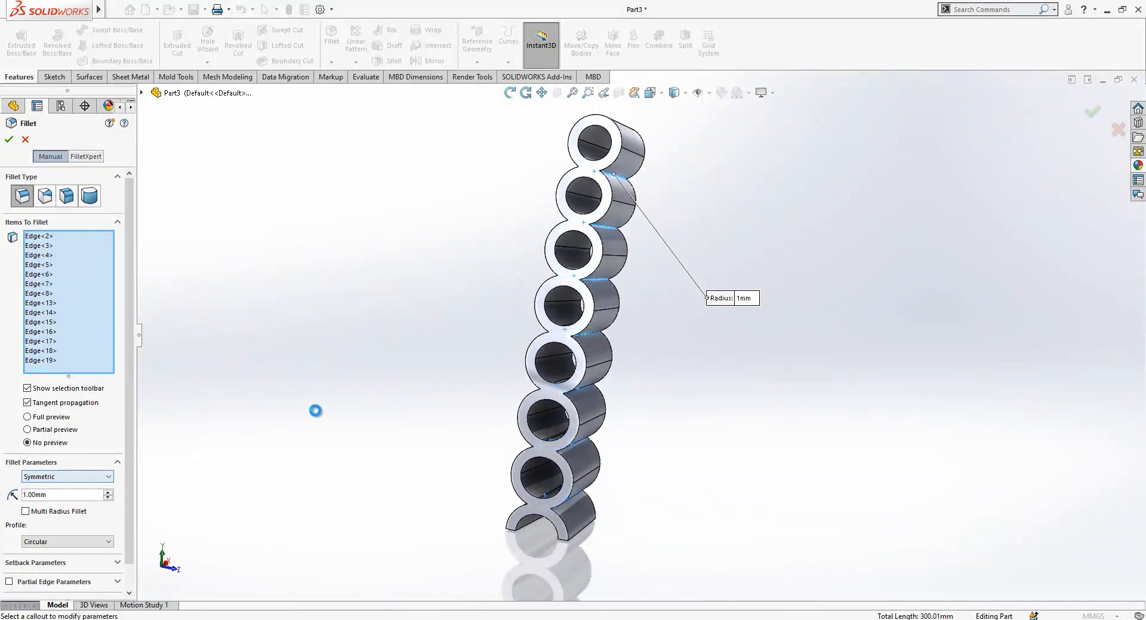
middle_click_drag(320, 417, 673, 340)
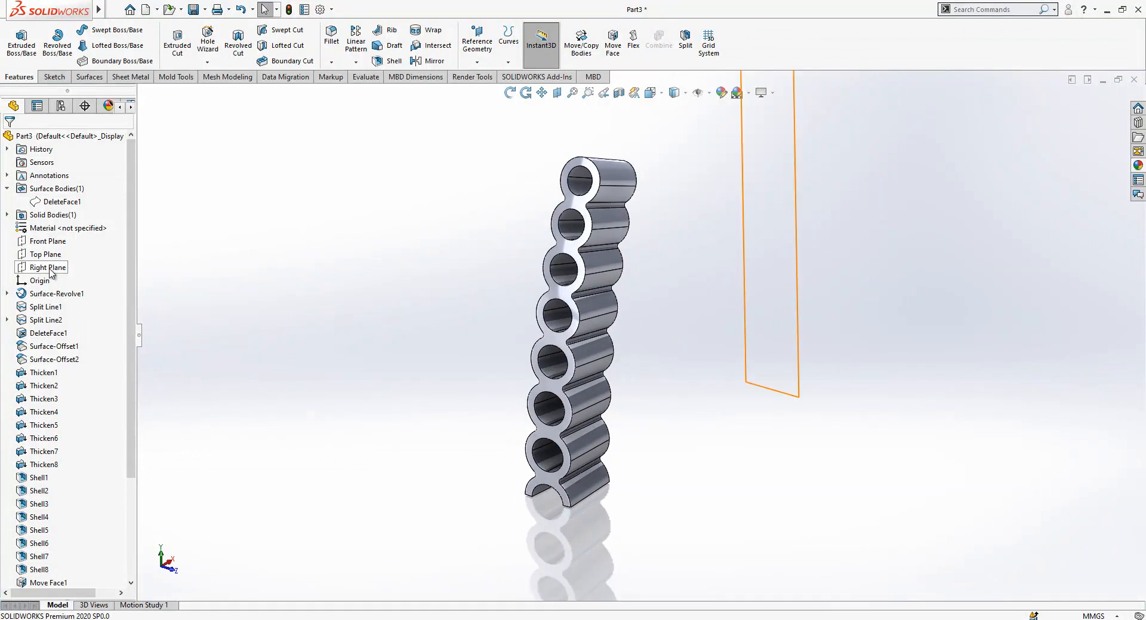
Step: Create a reference axis through the Origin, perpendicular to the Top Plane
left_click(34, 255, "ctrl")
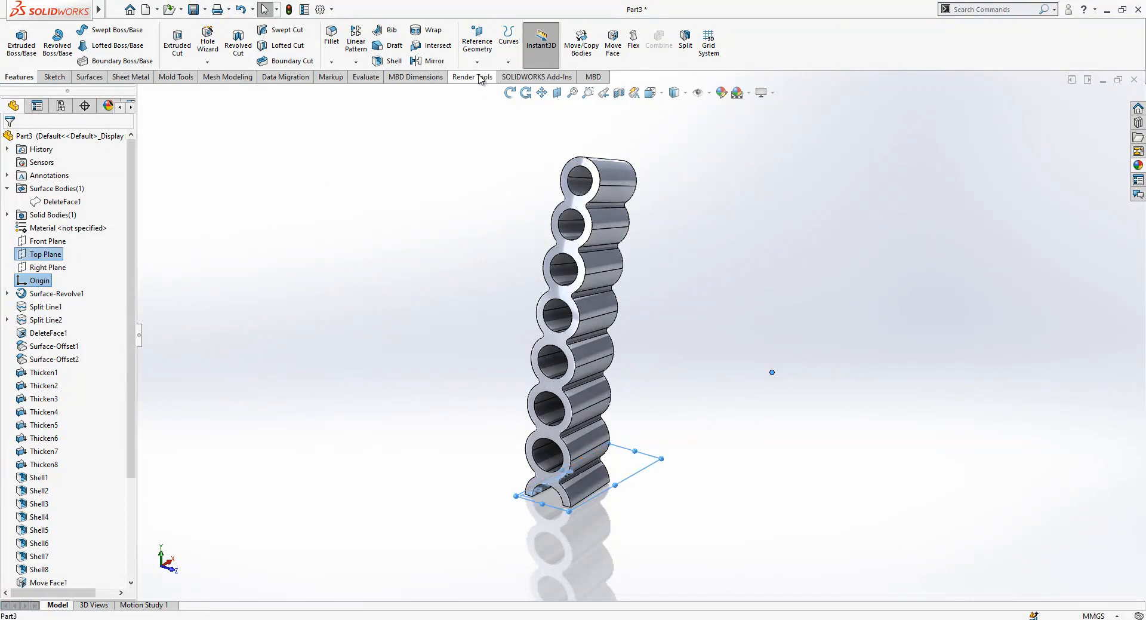
left_click(477, 47)
left_click(478, 90)
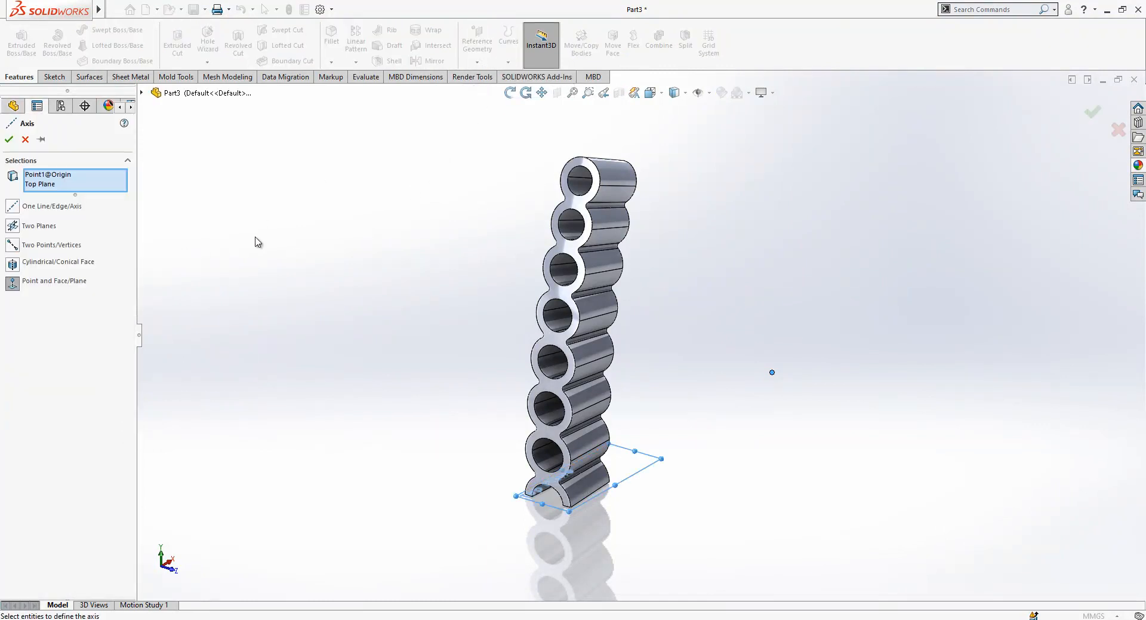
left_click(9, 139)
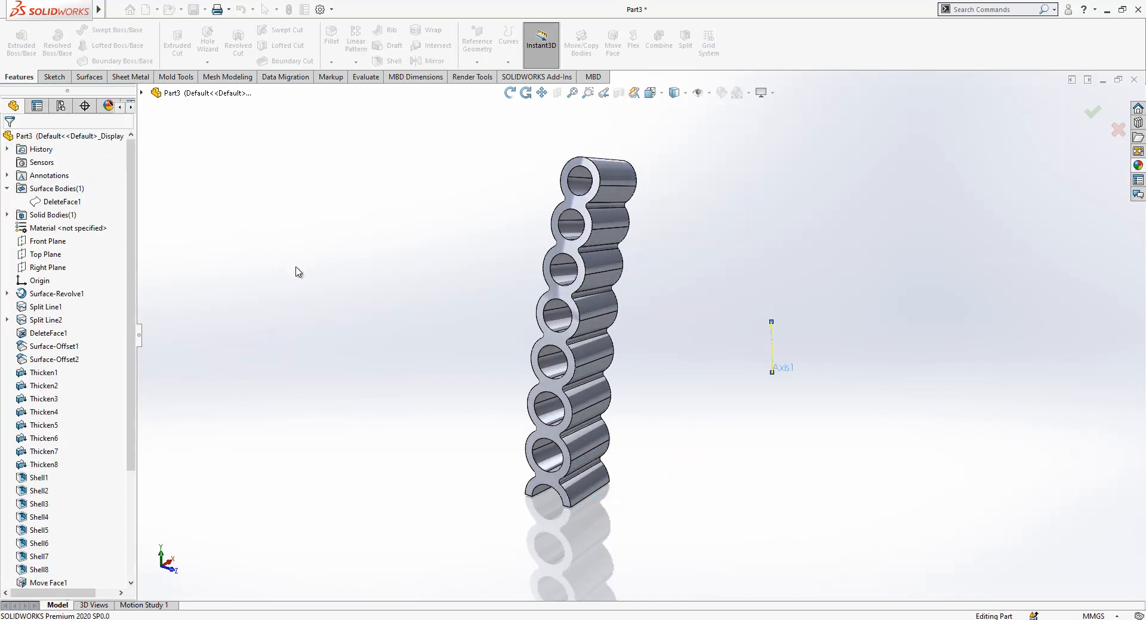
Step: Circularly pattern the filleted tube body around the vertical axis in both directions, with 8° instance spacing and 2 instances
left_click(356, 62)
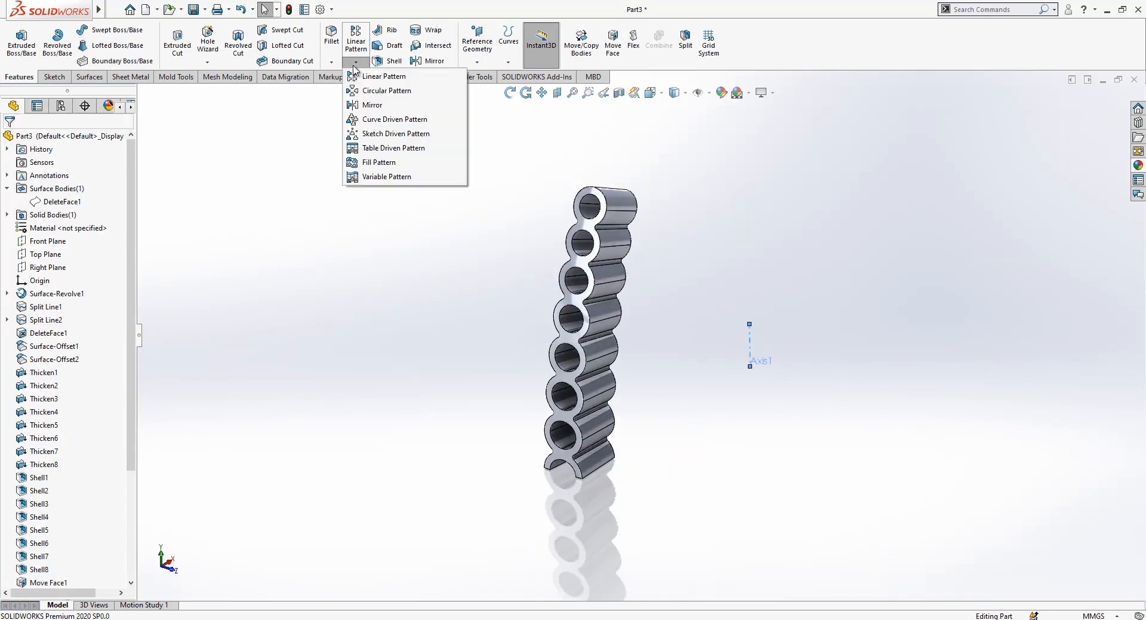
left_click(376, 92)
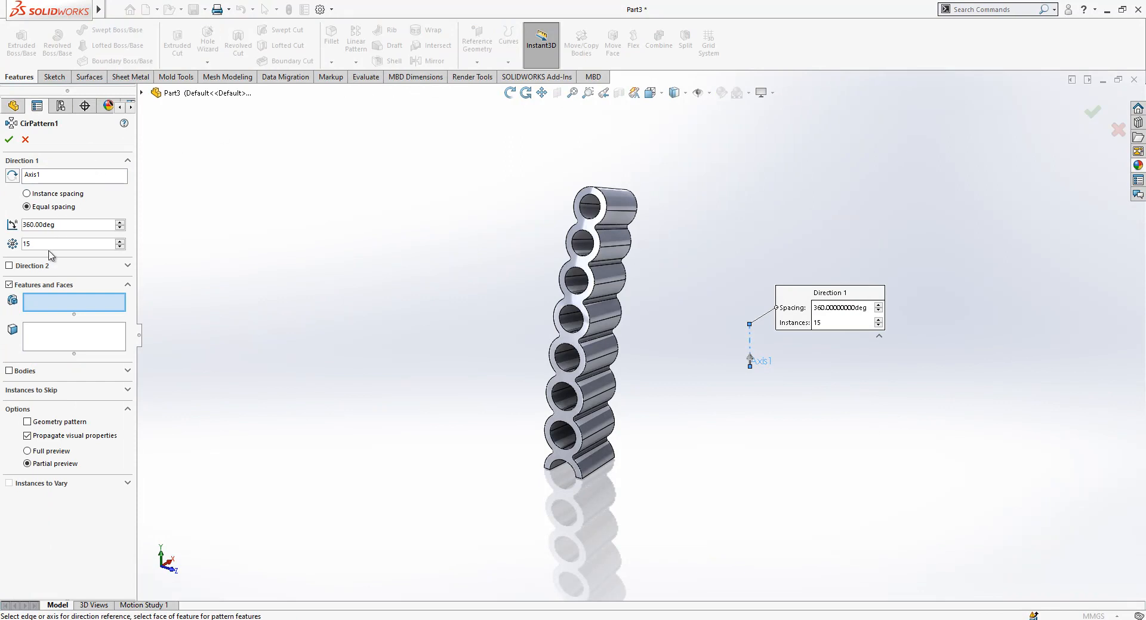
left_click_drag(69, 225, 20, 224)
left_click(44, 195)
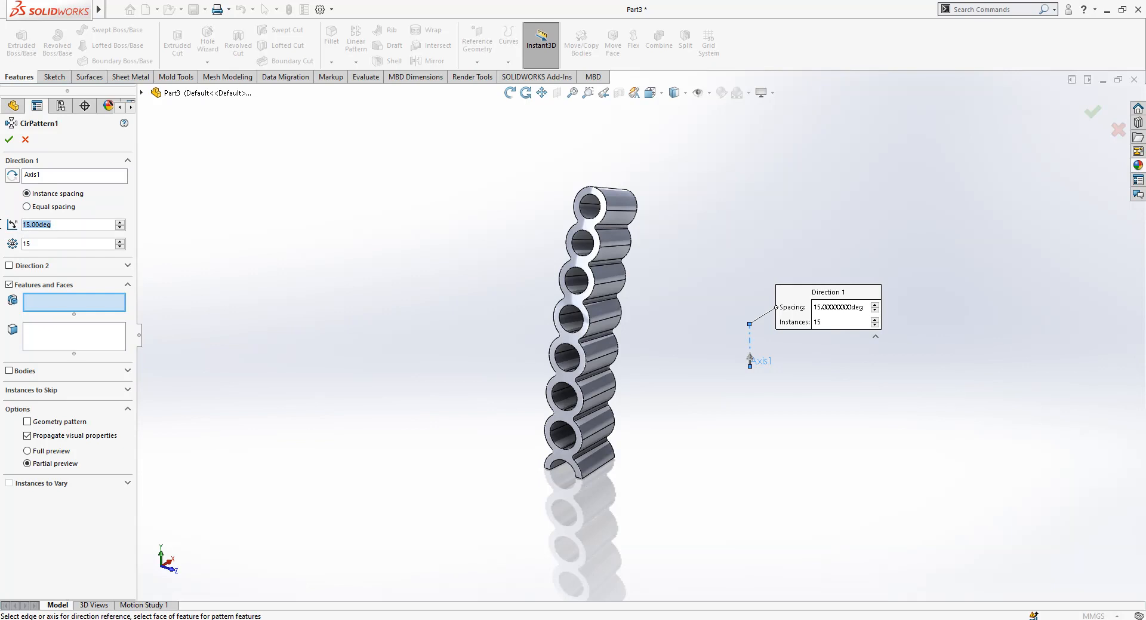
type("8")
key("Tab")
type("2")
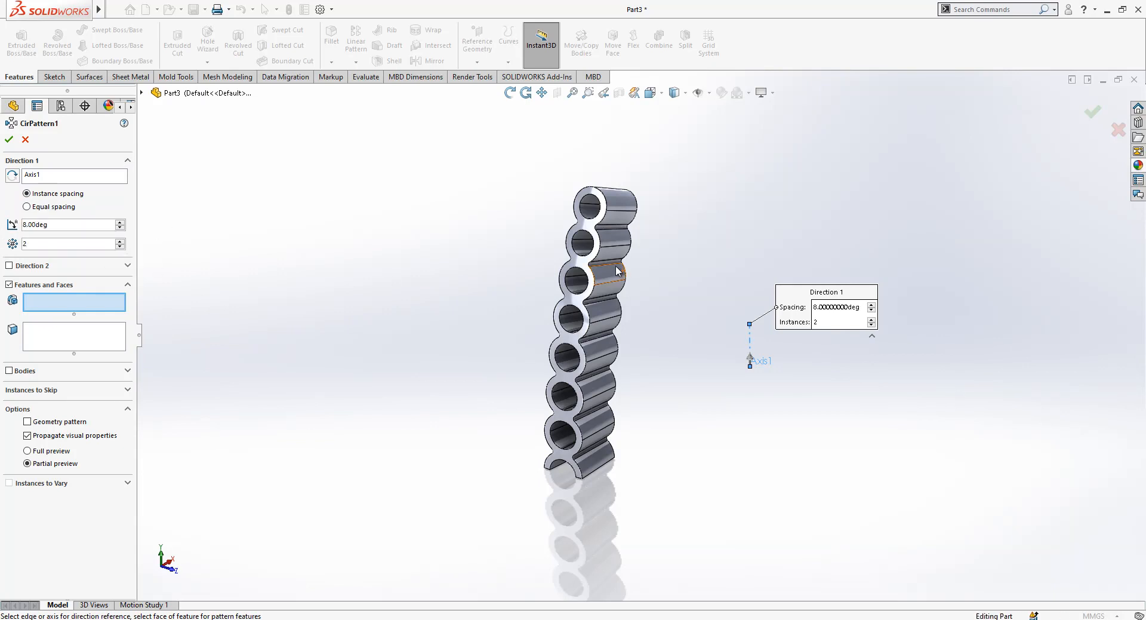
left_click(24, 375)
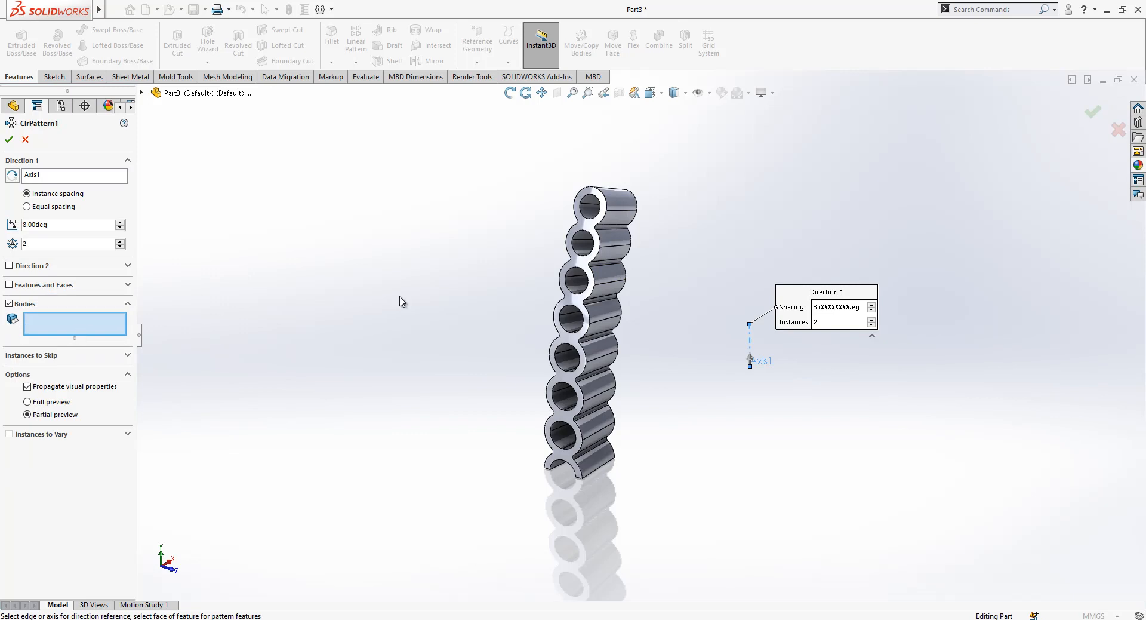
left_click(604, 243)
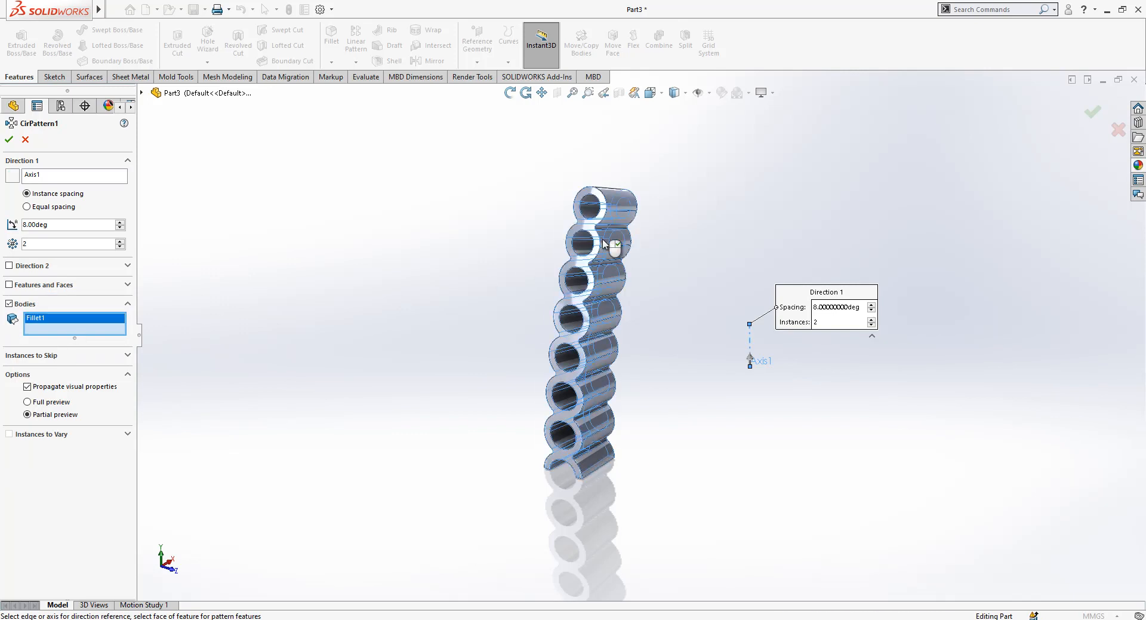
left_click(42, 266)
left_click(44, 279)
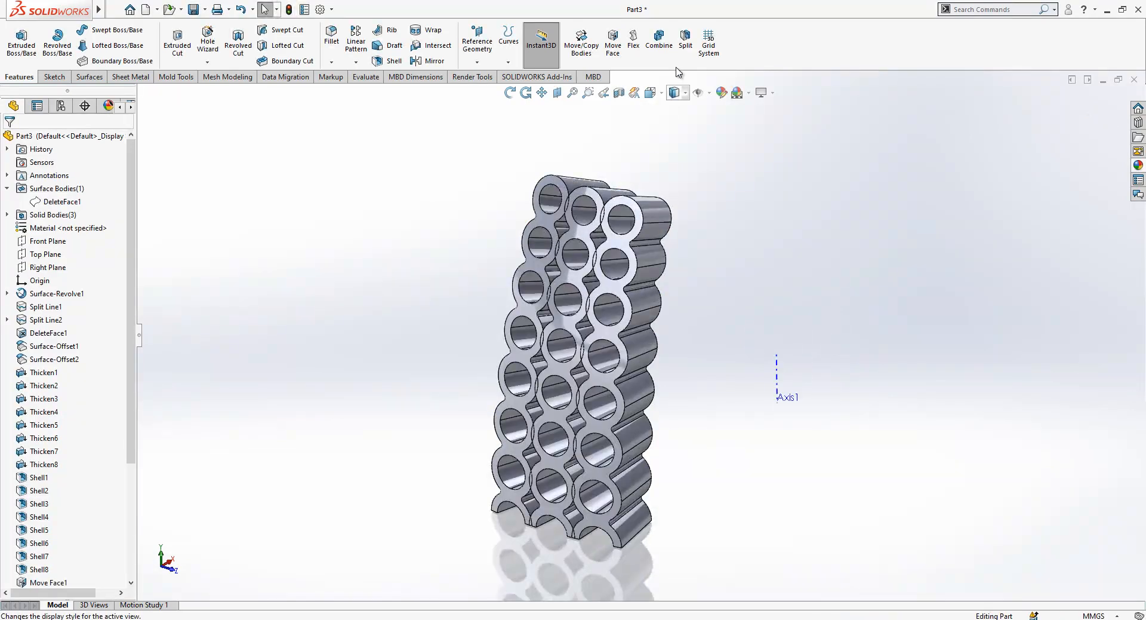
Step: Combine the three neighbouring tube columns into one solid body with the Add operation
left_click(659, 39)
left_click(658, 213)
left_click(562, 226)
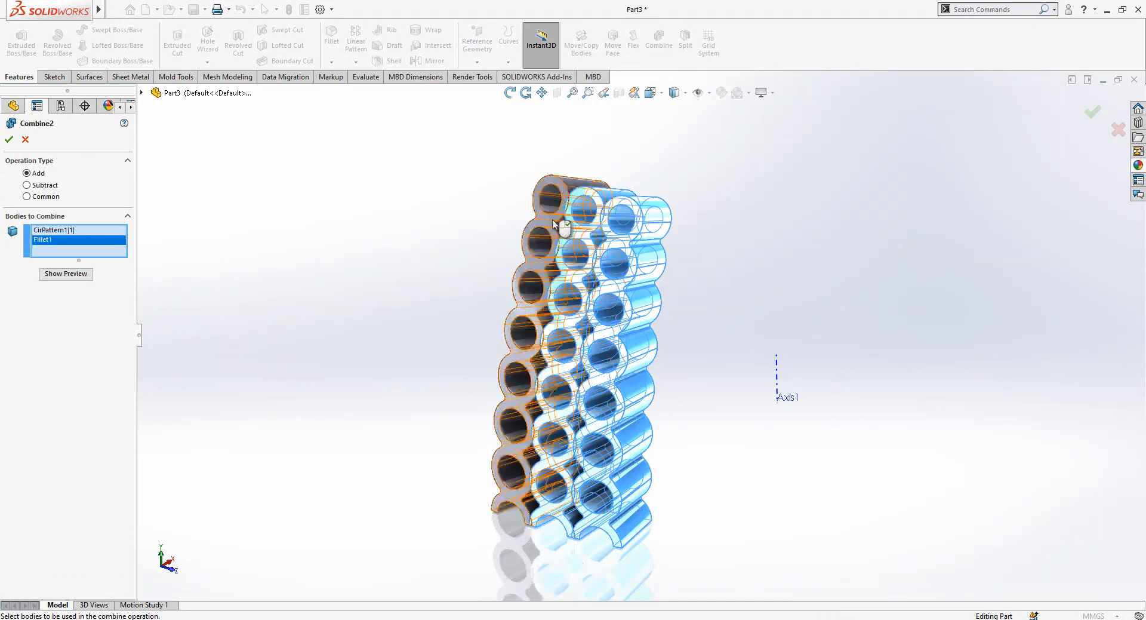
left_click(550, 230)
left_click(9, 139)
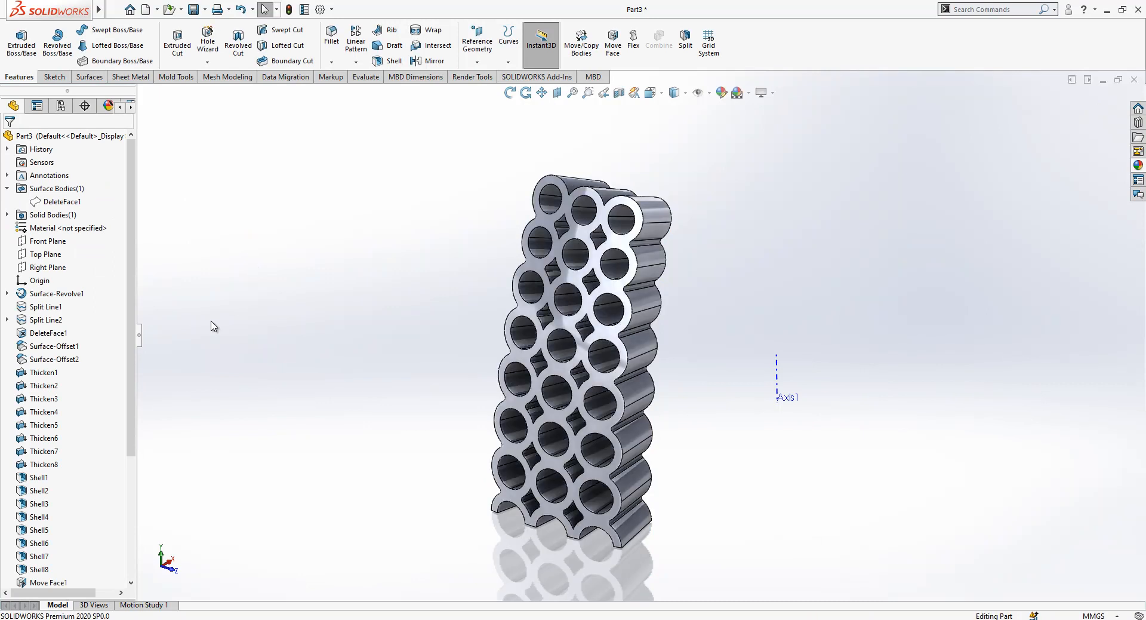
Step: Roll the feature history back to just after the first Combine feature, before the joint fillet
scroll(138, 388, "down", 4)
scroll(134, 521, "down", 1)
left_click_drag(94, 576, 93, 523)
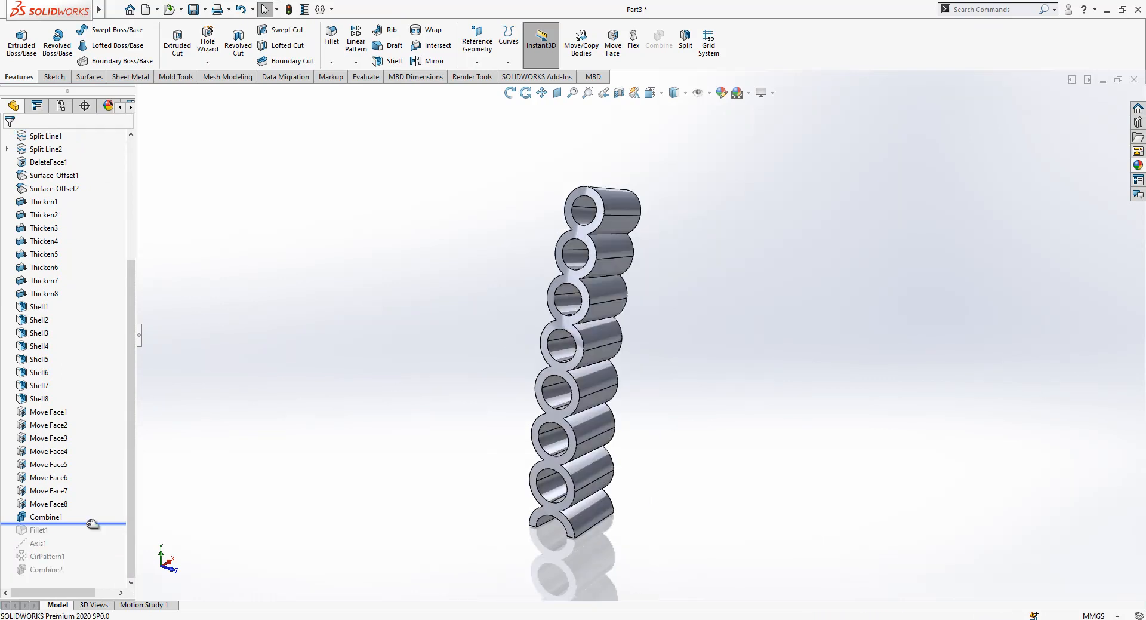
Step: Start a 1 mm fillet and select the inner bore faces of the seven full tubes
left_click(331, 37)
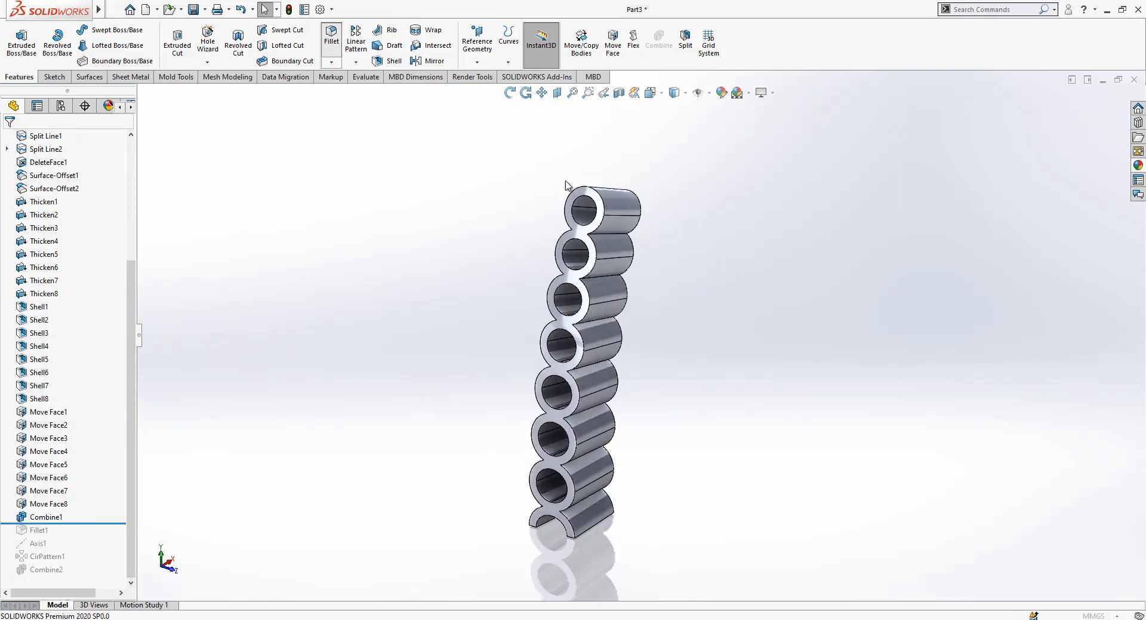
scroll(589, 219, "down", 3)
left_click(576, 245)
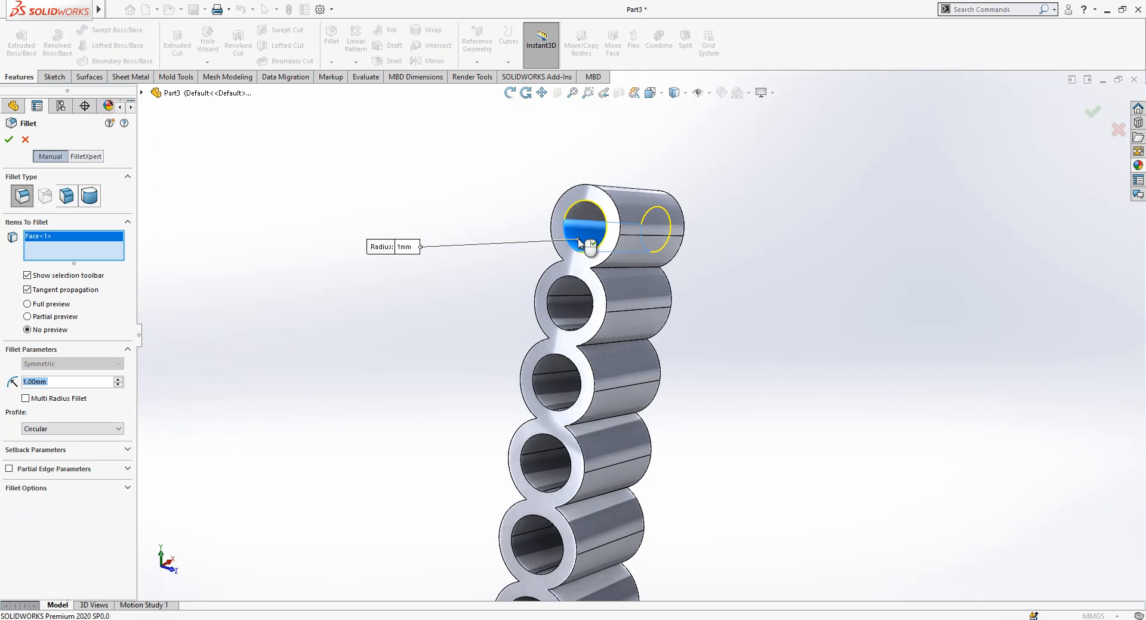
left_click(572, 310)
left_click(558, 388)
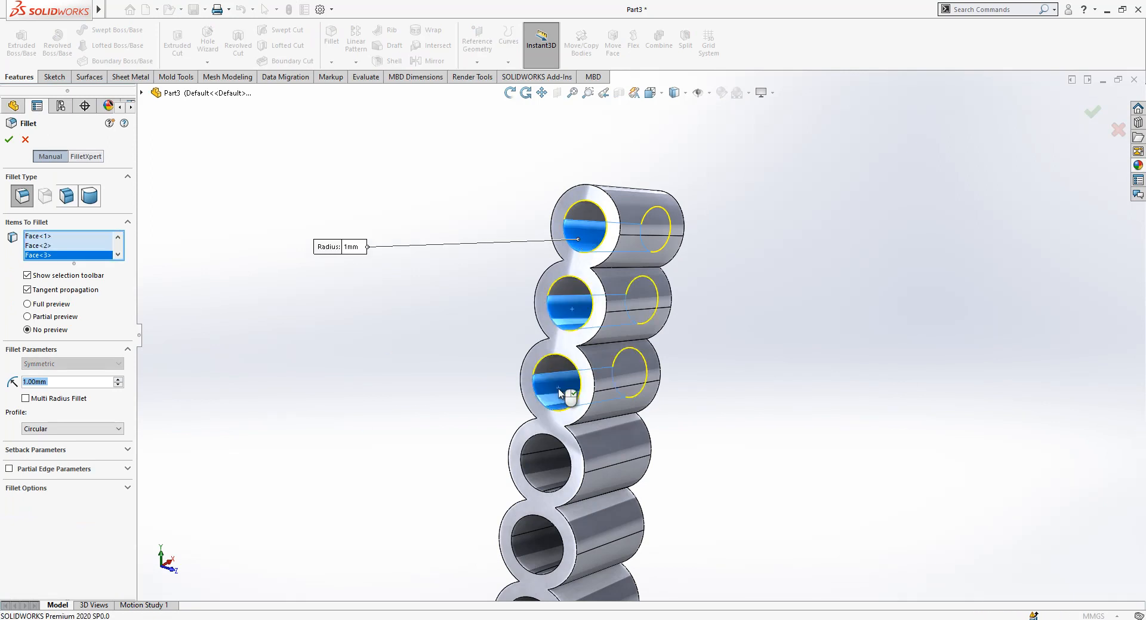
left_click(547, 468)
scroll(545, 465, "up", 1)
left_click(573, 459)
scroll(557, 531, "up", 1)
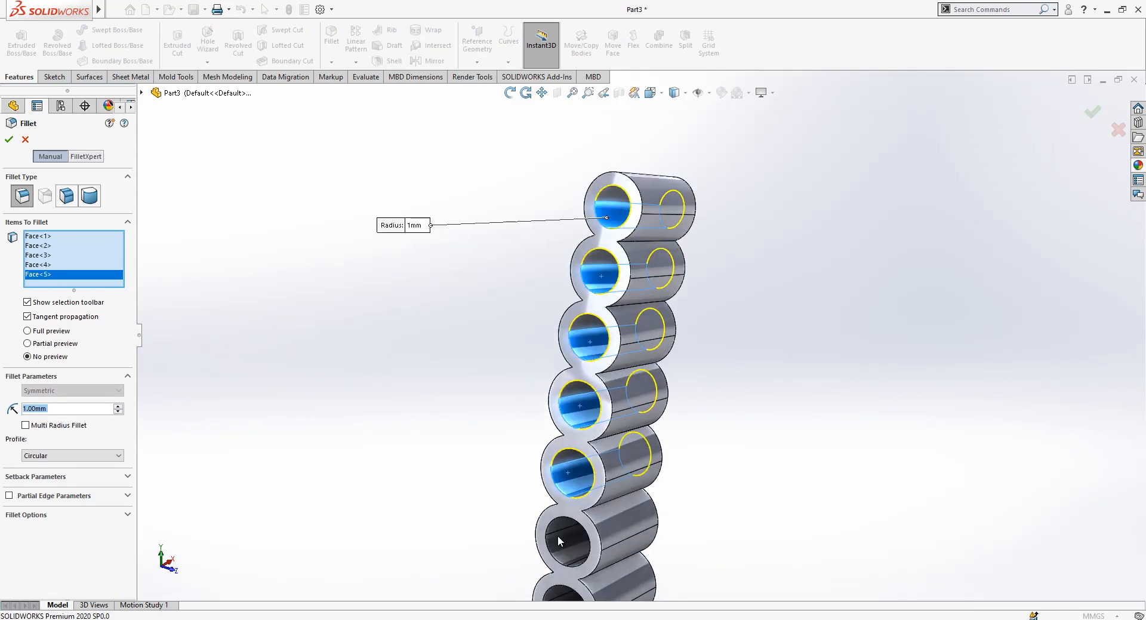
left_click(564, 528)
scroll(572, 530, "down", 2)
left_click(593, 501)
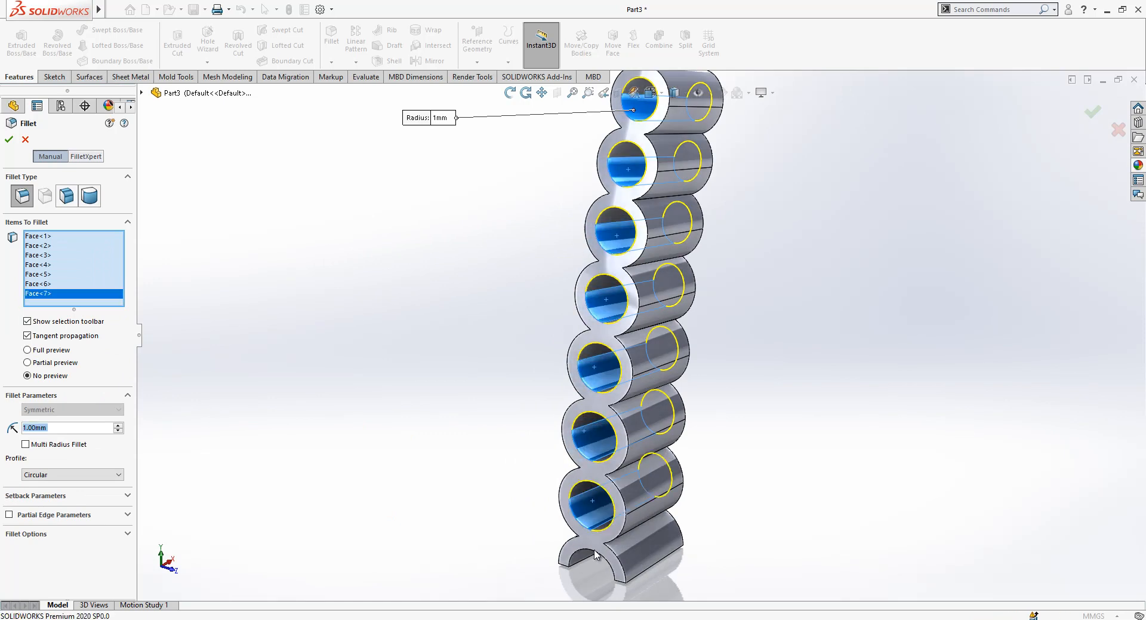
Step: Add the half tube's inner arc edges at both ends to the selection and apply the 1 mm fillet
scroll(594, 552, "down", 1)
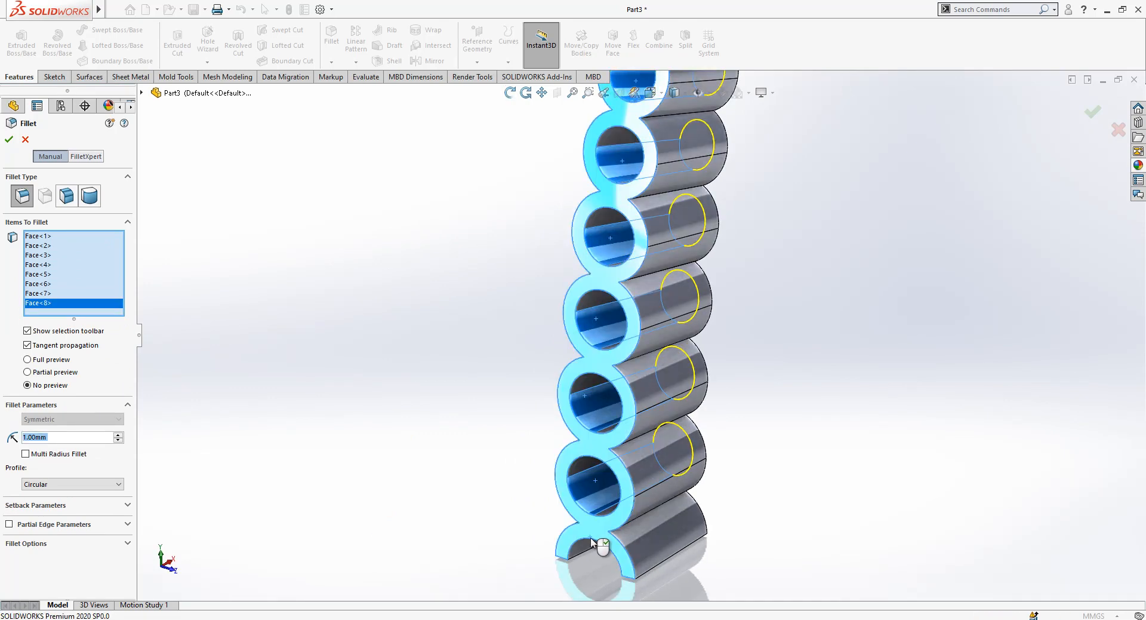
left_click(594, 542)
middle_click_drag(594, 542, 829, 449)
left_click(708, 485)
scroll(798, 492, "down", 3)
middle_click_drag(674, 491, 621, 467)
key("Return")
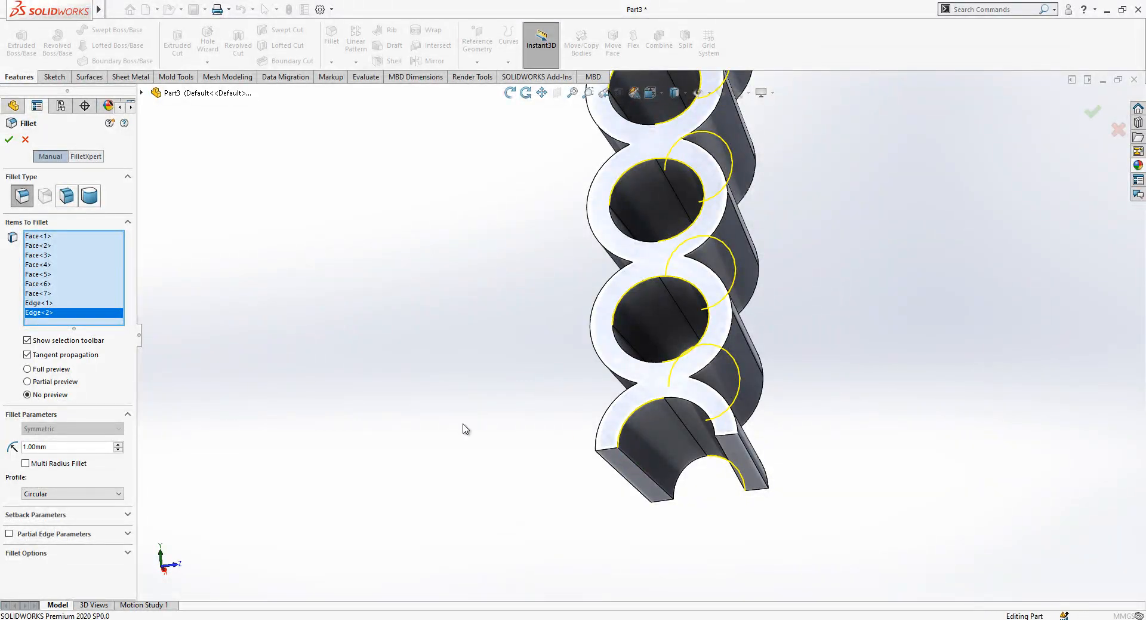
Step: Roll the feature history forward to the end, past the second Combine feature
scroll(542, 405, "up", 4)
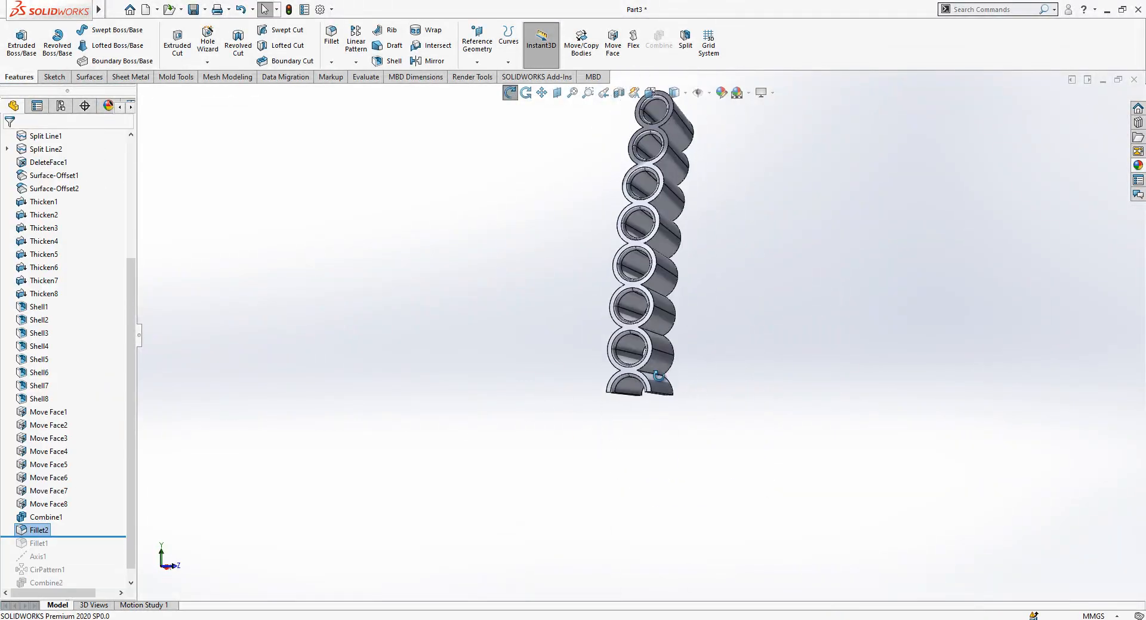
middle_click_drag(520, 406, 376, 451)
left_click_drag(108, 536, 74, 577)
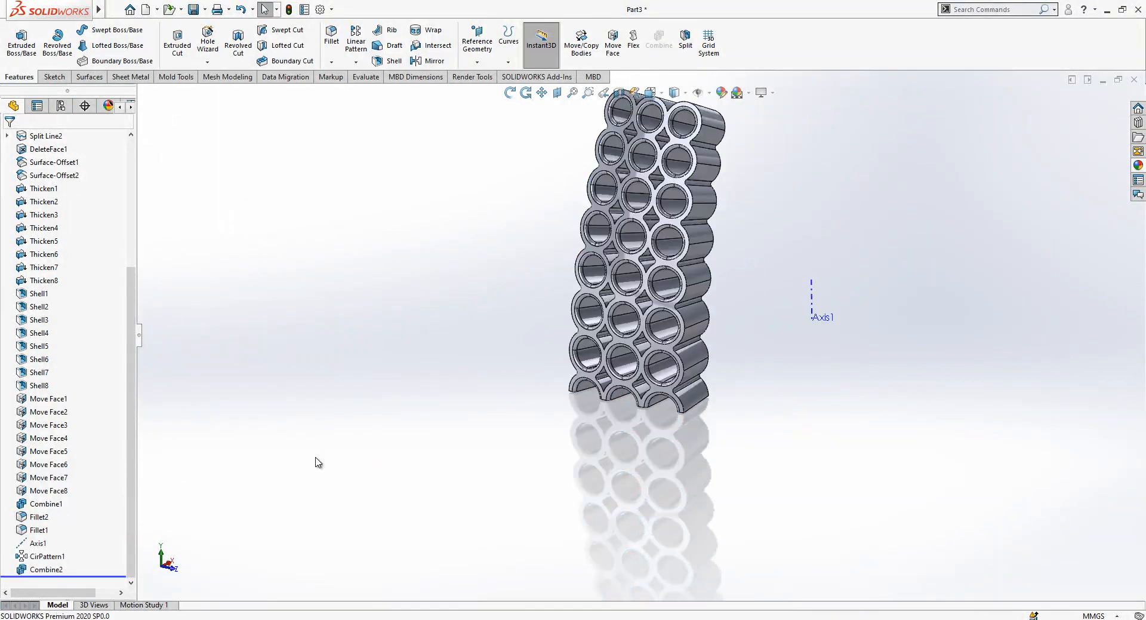
Step: Display the model shaded without edges and turn off the realistic reflections and shadows
scroll(742, 307, "down", 4)
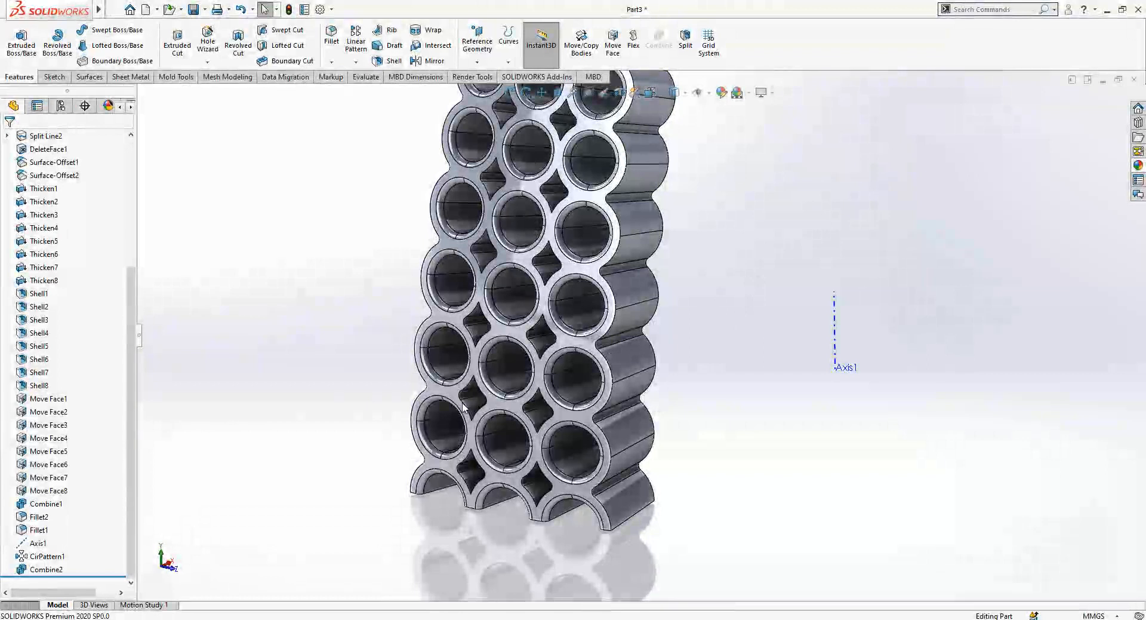
scroll(477, 401, "up", 1)
middle_click_drag(477, 401, 519, 385, "ctrl")
left_click(650, 92)
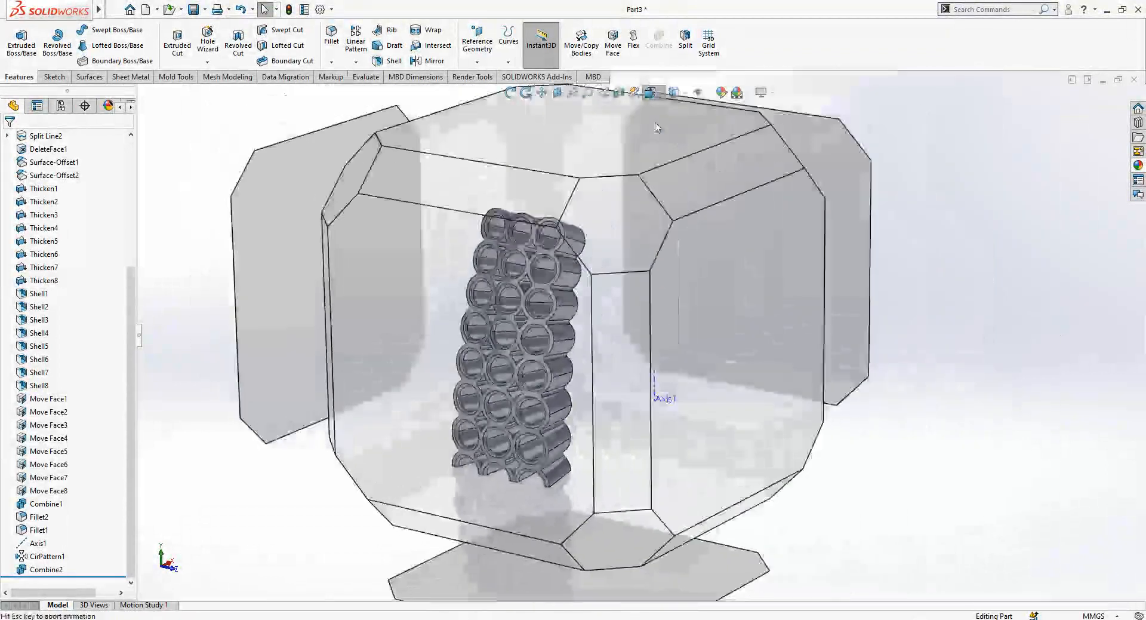
left_click(675, 92)
left_click(678, 123)
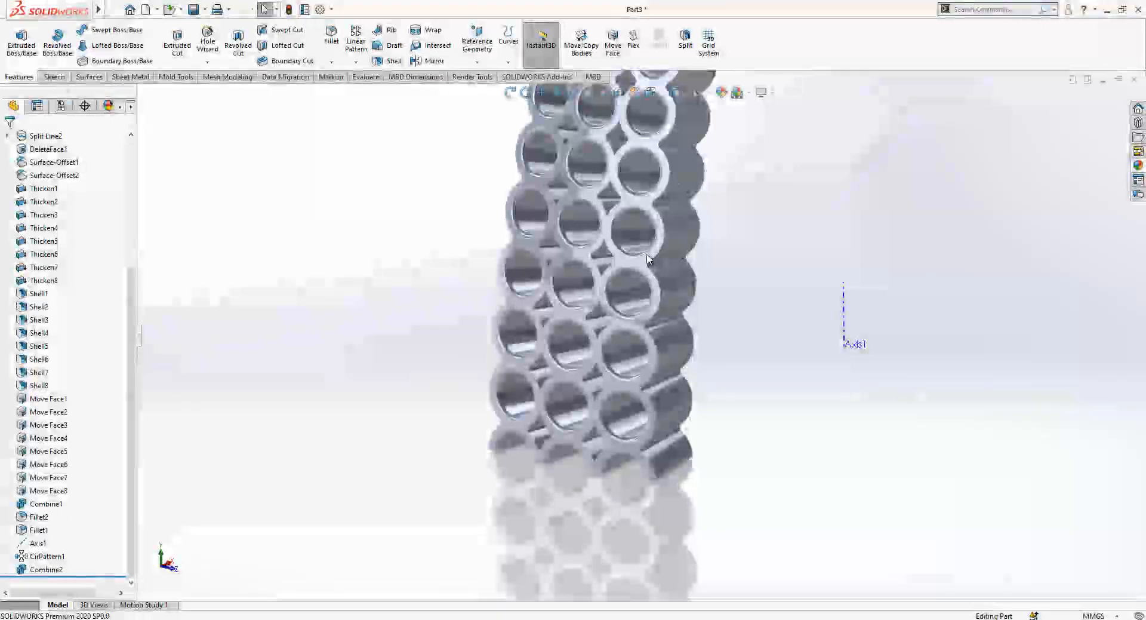
scroll(653, 266, "down", 4)
scroll(661, 299, "up", 9)
scroll(671, 273, "down", 3)
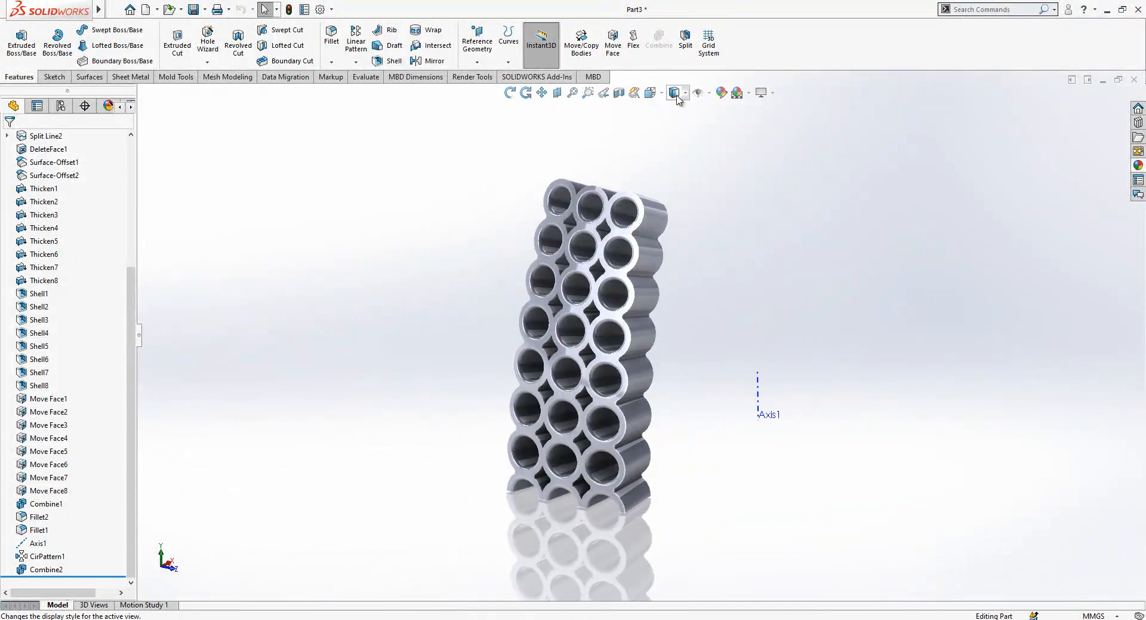
left_click(761, 94)
left_click(761, 109)
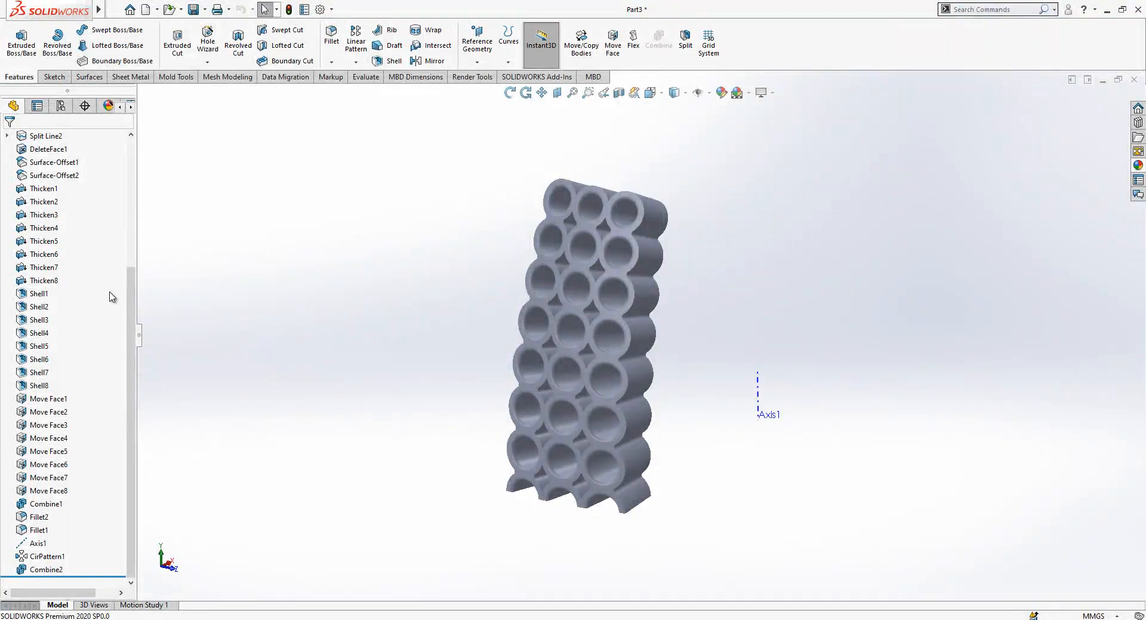
Step: Mirror the combined tube body about the Top Plane with Merge solids enabled
left_click_drag(131, 298, 127, 163)
left_click(34, 255)
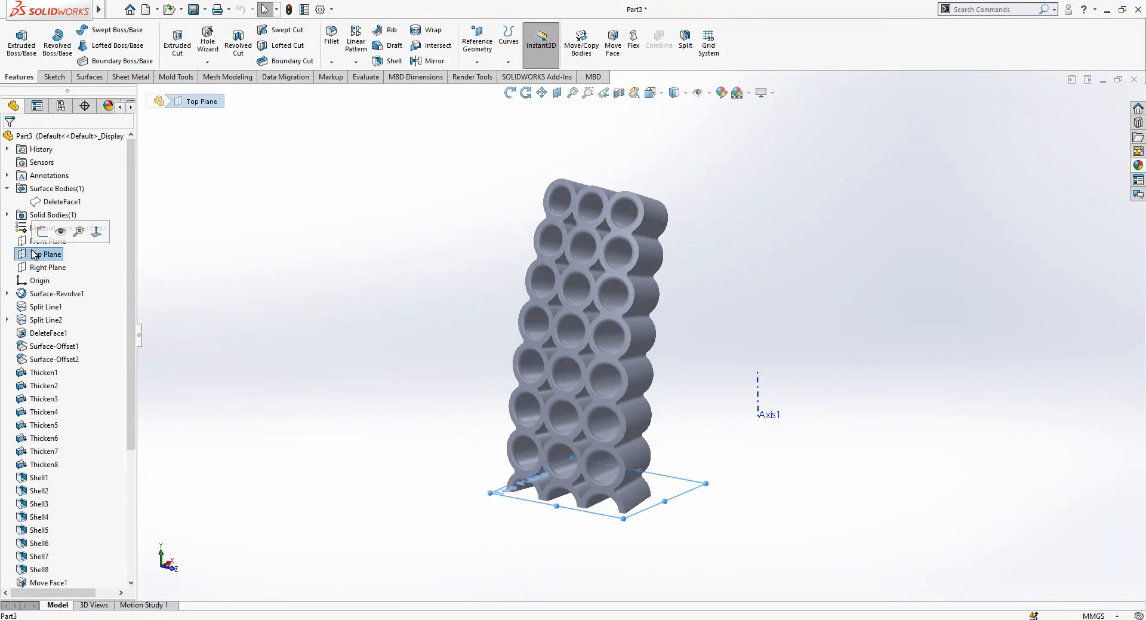
left_click(432, 61)
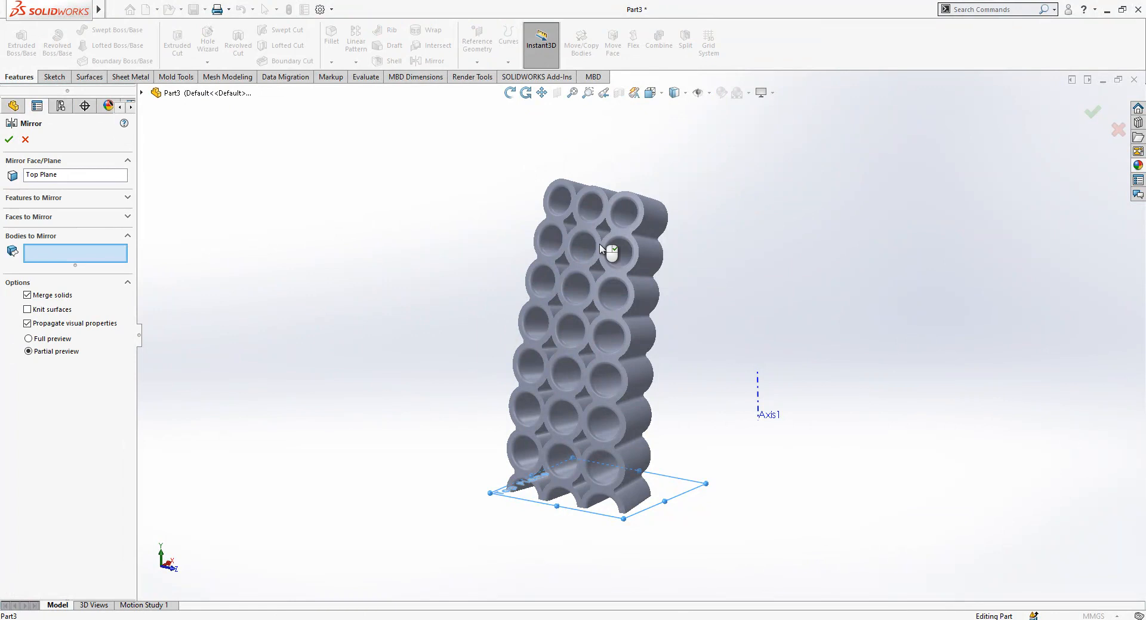
left_click(325, 245)
left_click(9, 139)
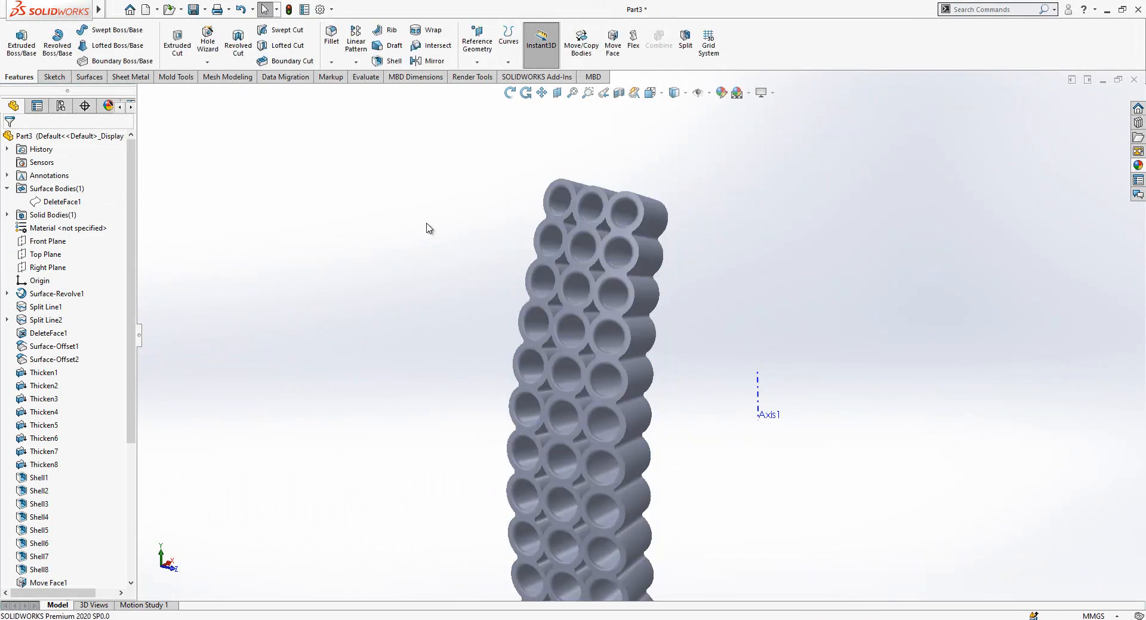
Step: Circularly pattern the mirrored body around the vertical axis with 15 equally spaced instances over 360°
left_click(355, 62)
left_click(383, 90)
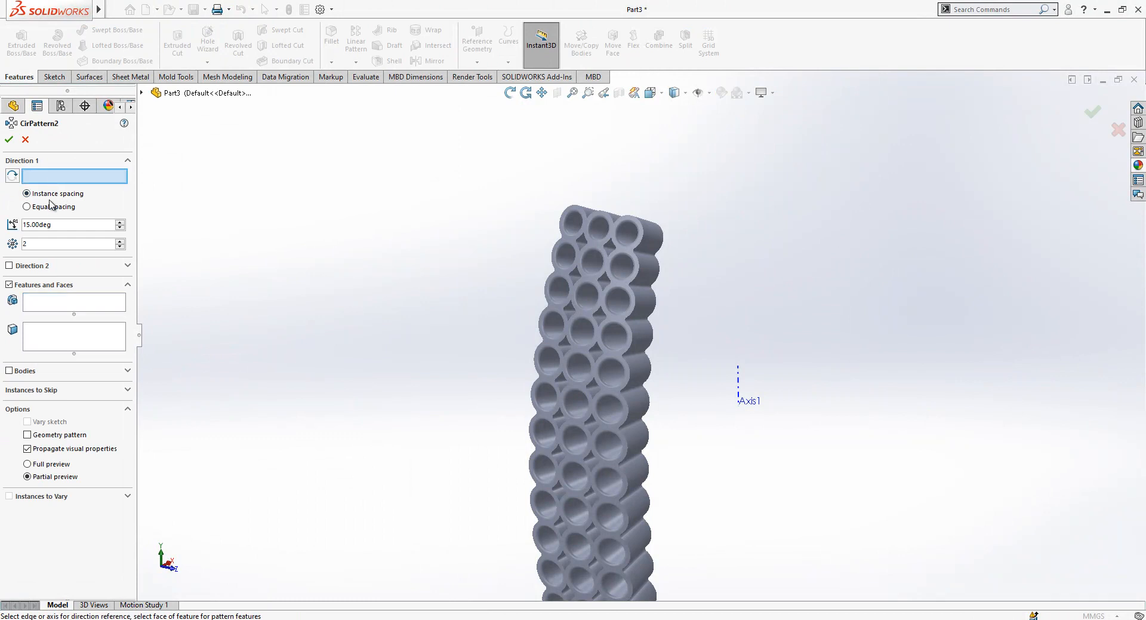
left_click(52, 206)
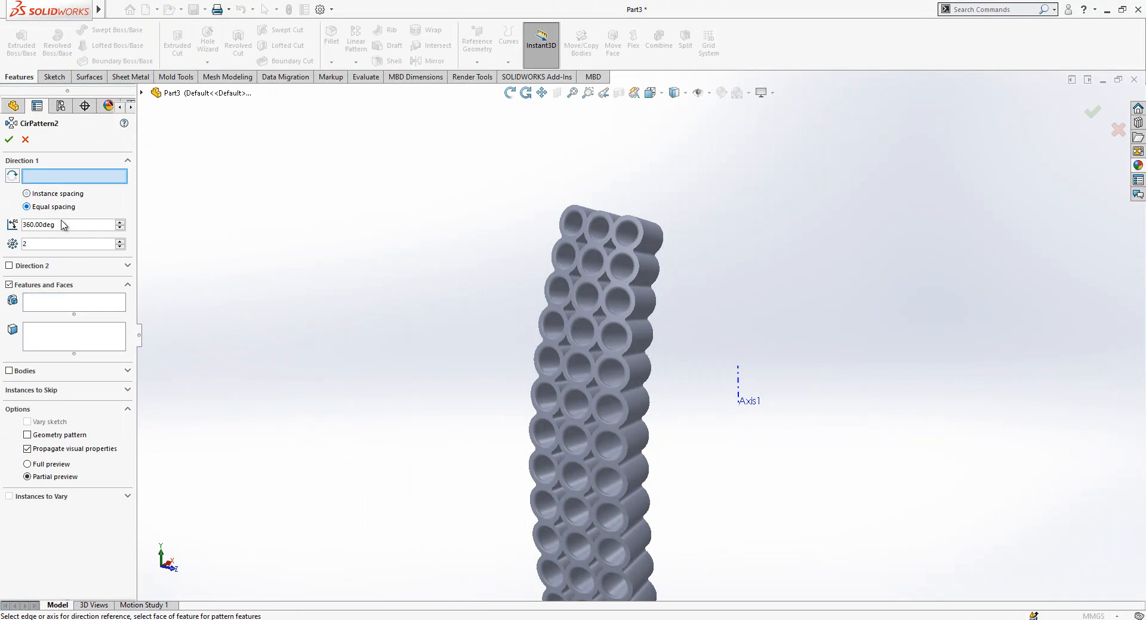
left_click(66, 209)
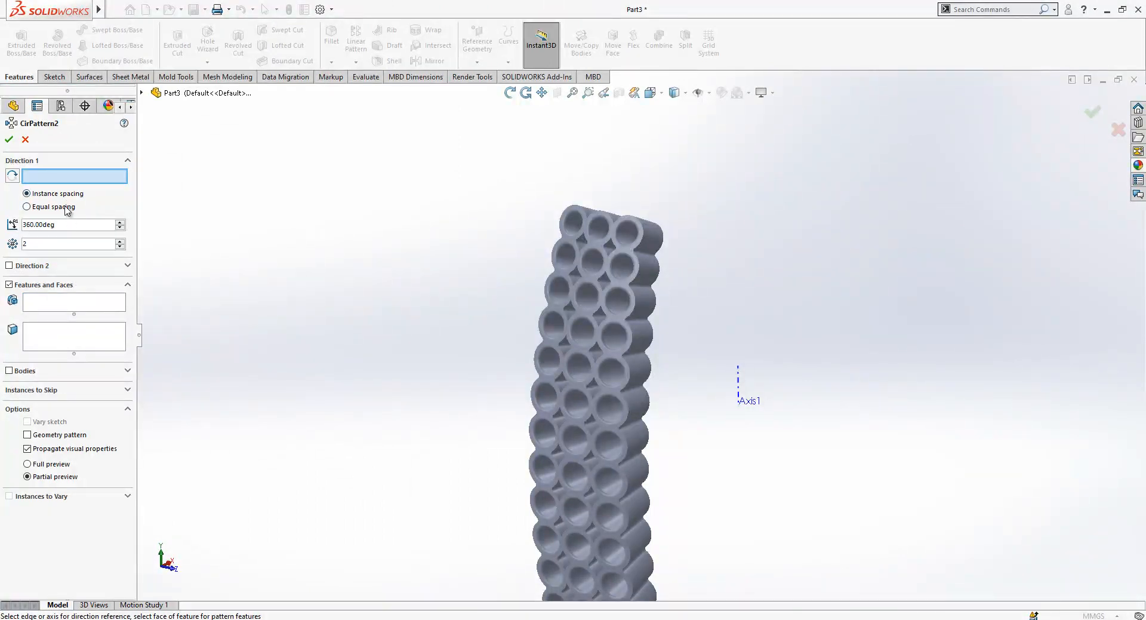
left_click(43, 245)
type("15")
left_click(26, 371)
left_click(651, 302)
left_click(36, 177)
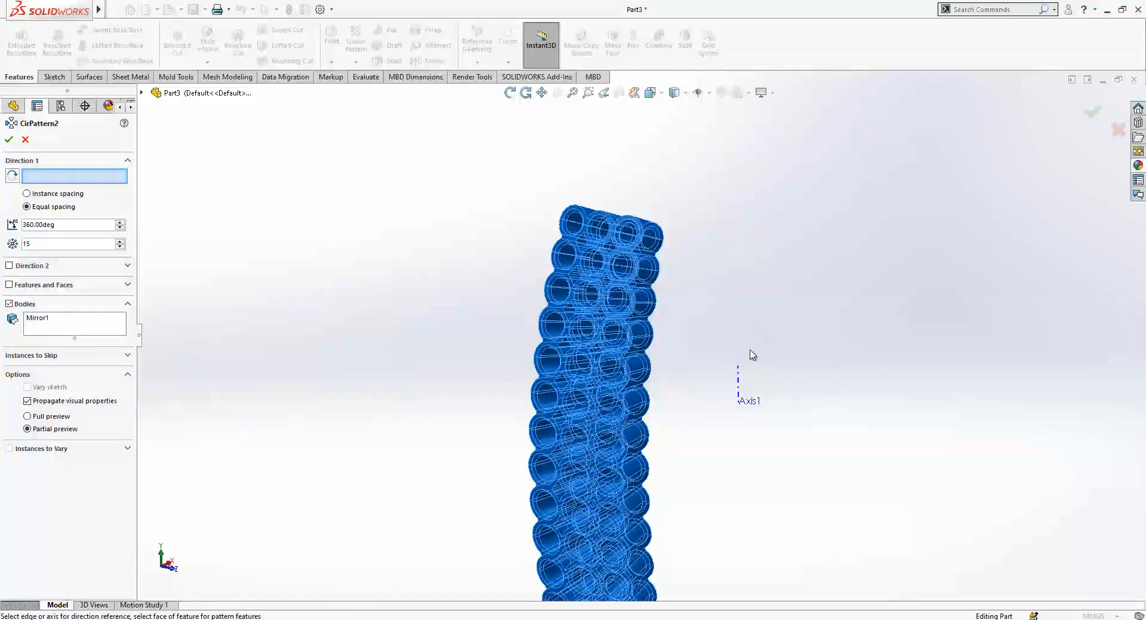
left_click(738, 376)
middle_click_drag(738, 413, 768, 475)
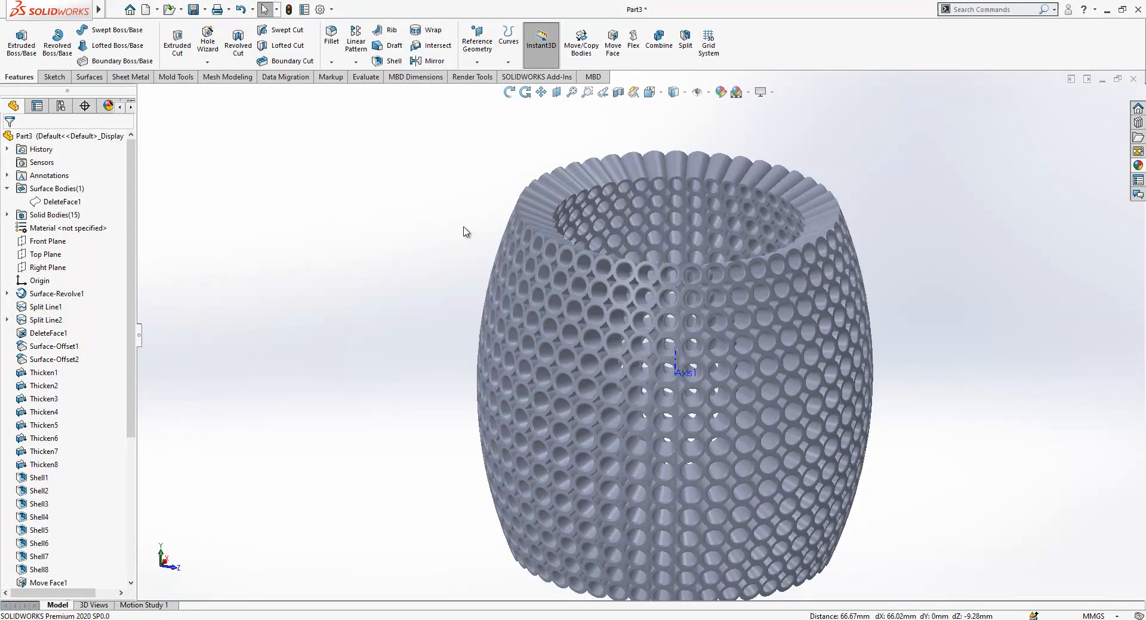
Step: Display the barrel-shaped model shaded with edges and inspect its upper rim up close
left_click(678, 94)
left_click(678, 109)
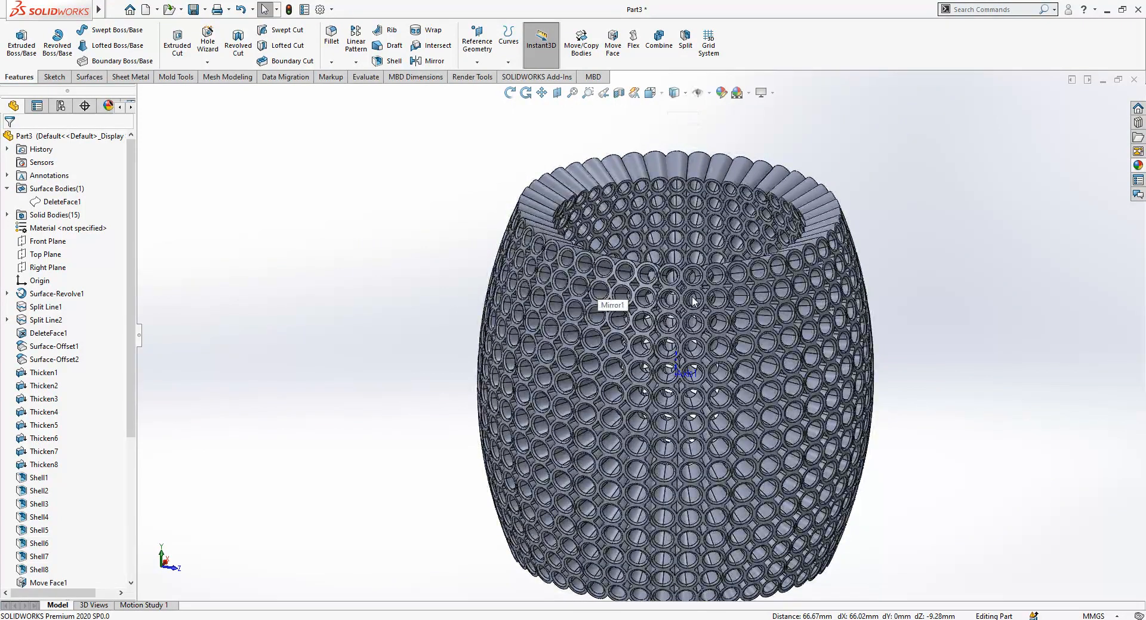
scroll(693, 296, "down", 1)
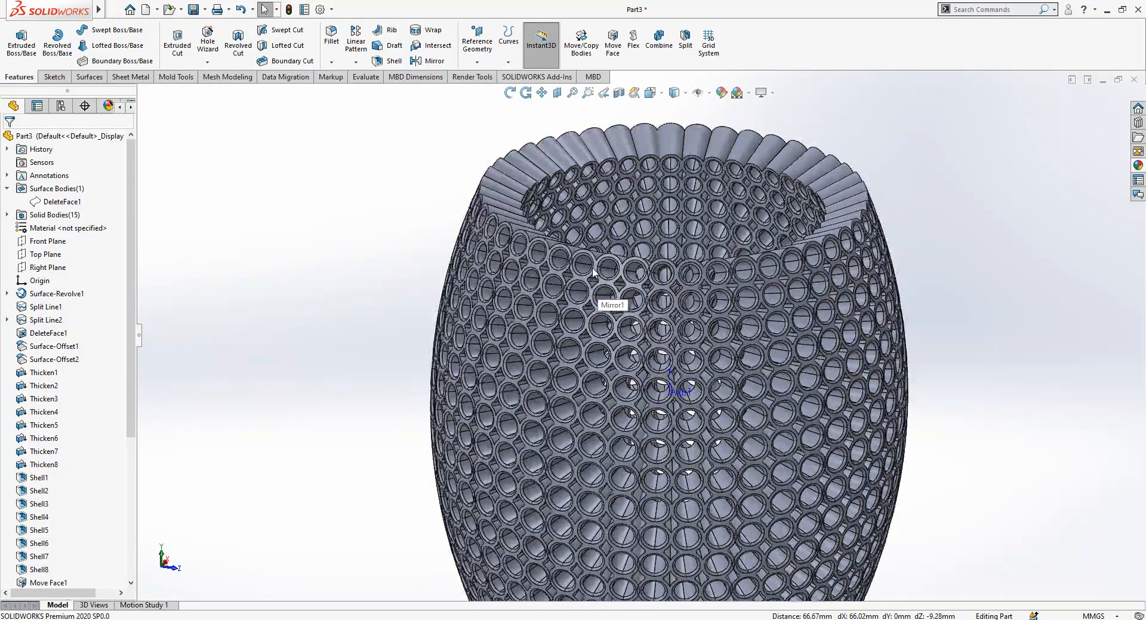
scroll(591, 267, "down", 2)
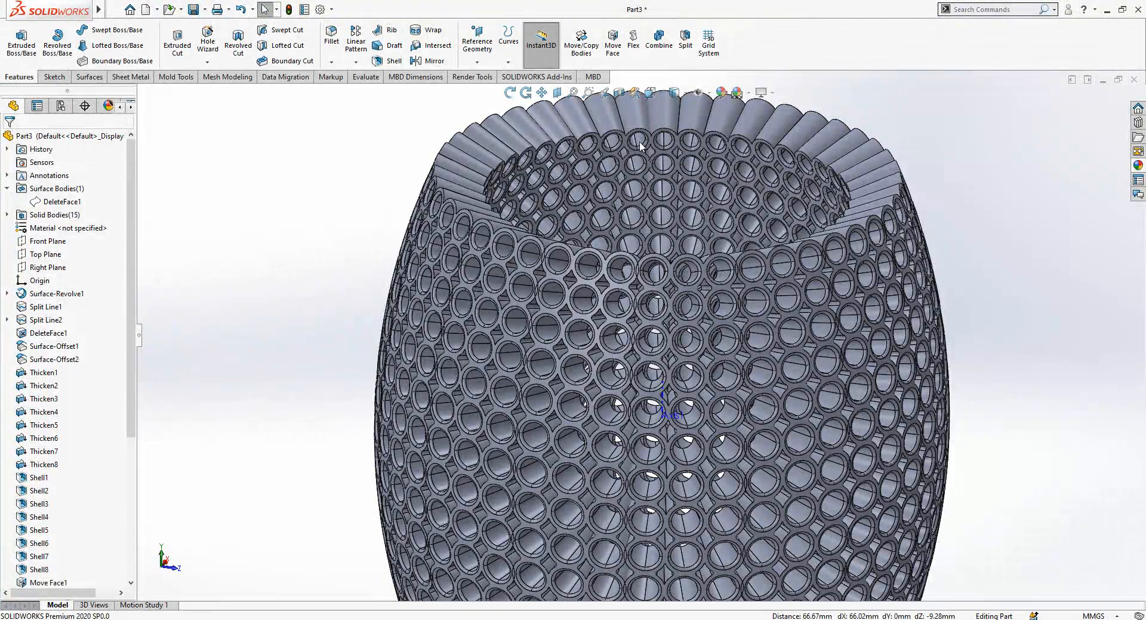
Step: Display the barrel-shaped model shaded without edges and combine the mirrored body with all 14 circularly patterned bodies using the Add operation
left_click(674, 92)
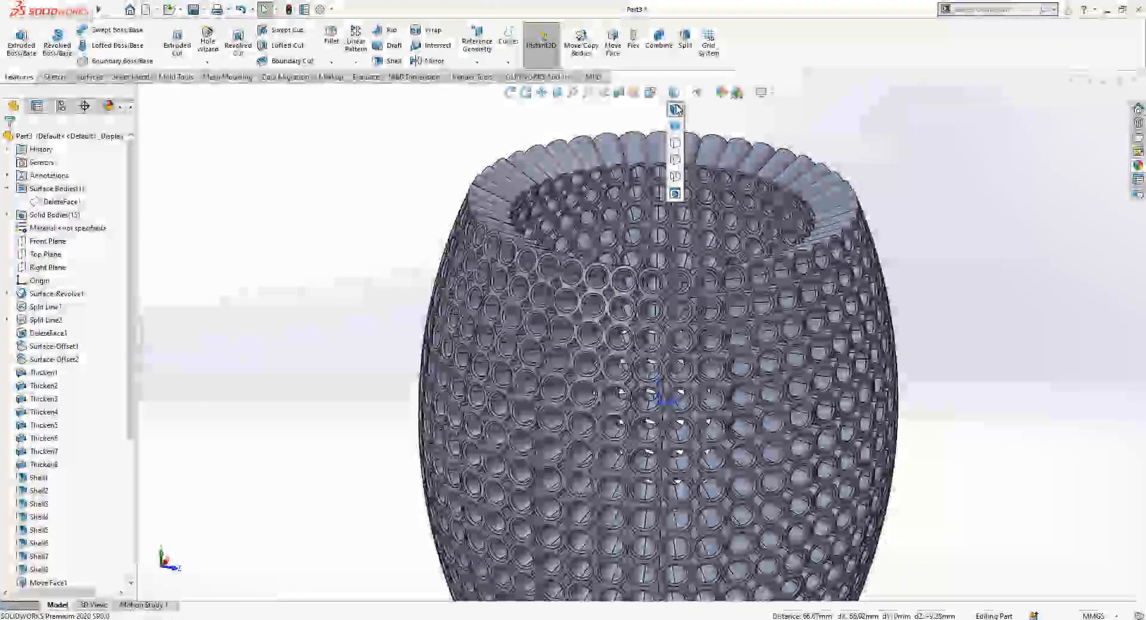
left_click(678, 128)
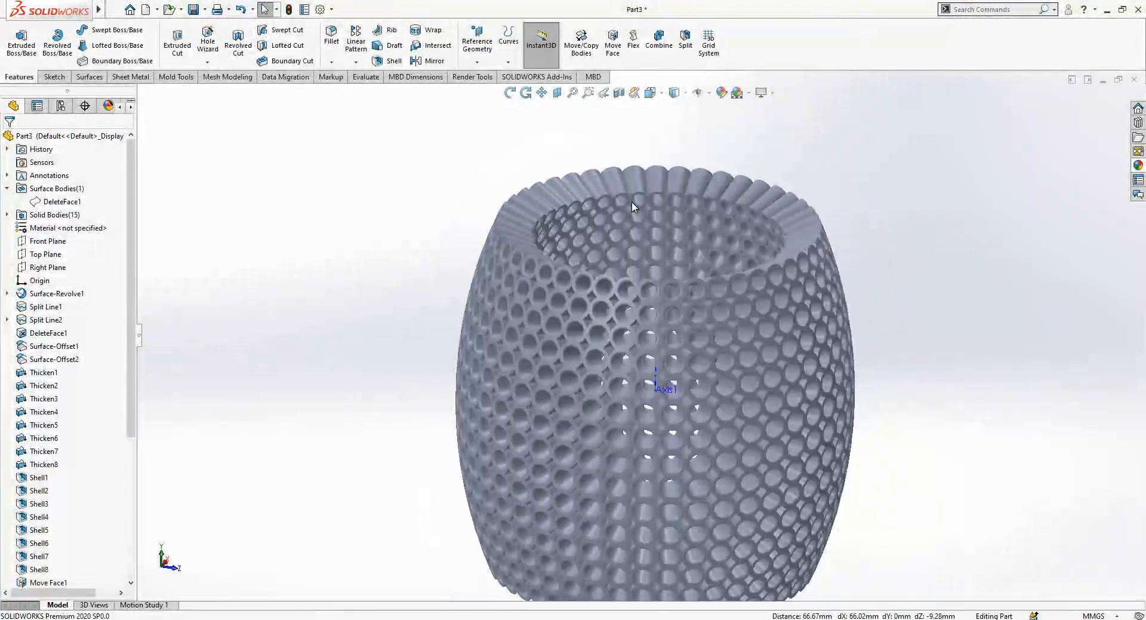
left_click(659, 42)
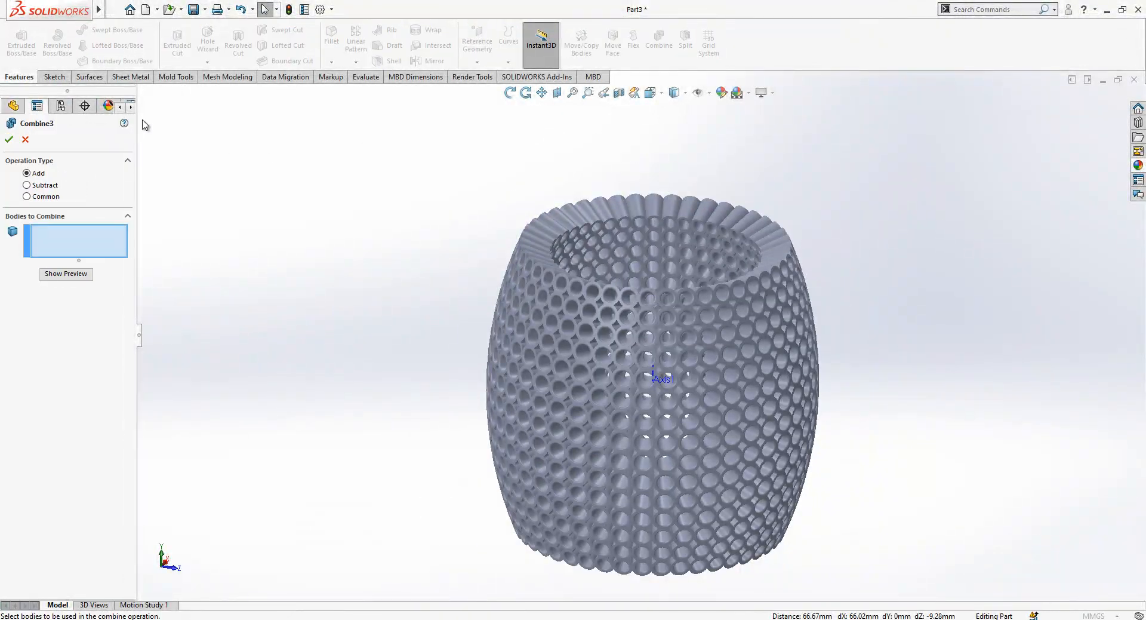
left_click(150, 95)
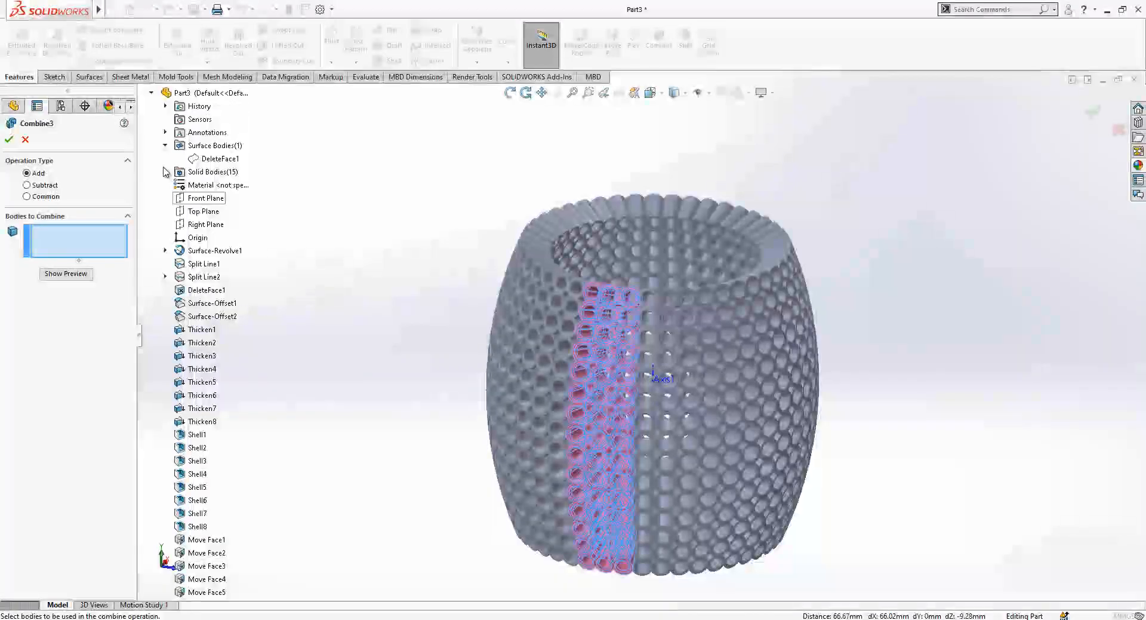
left_click(166, 171)
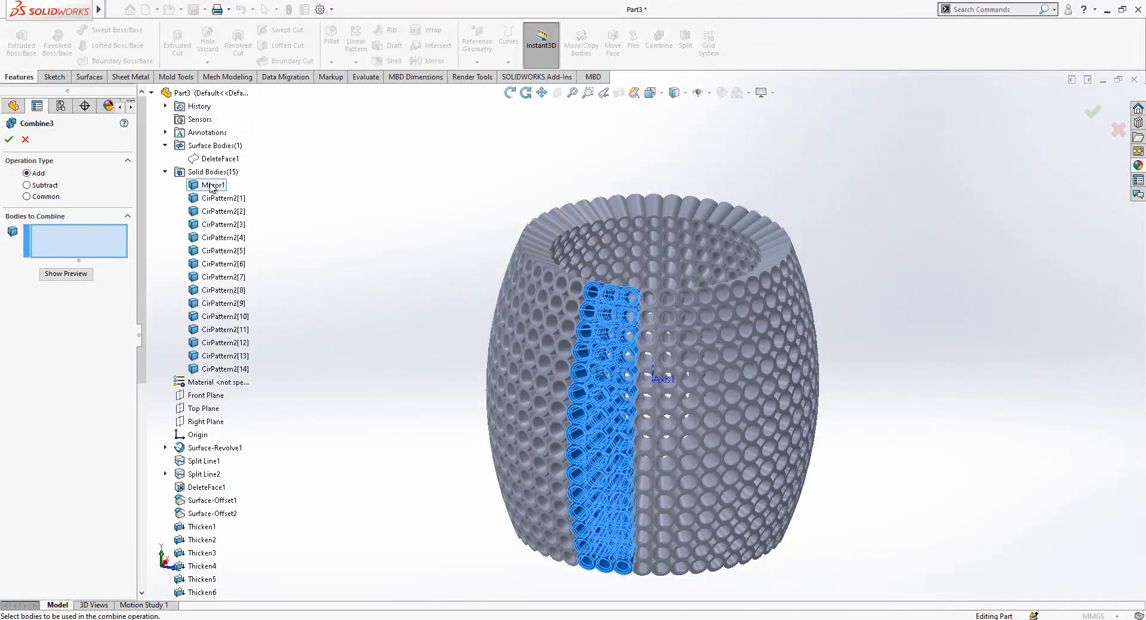
left_click(238, 368, "shift")
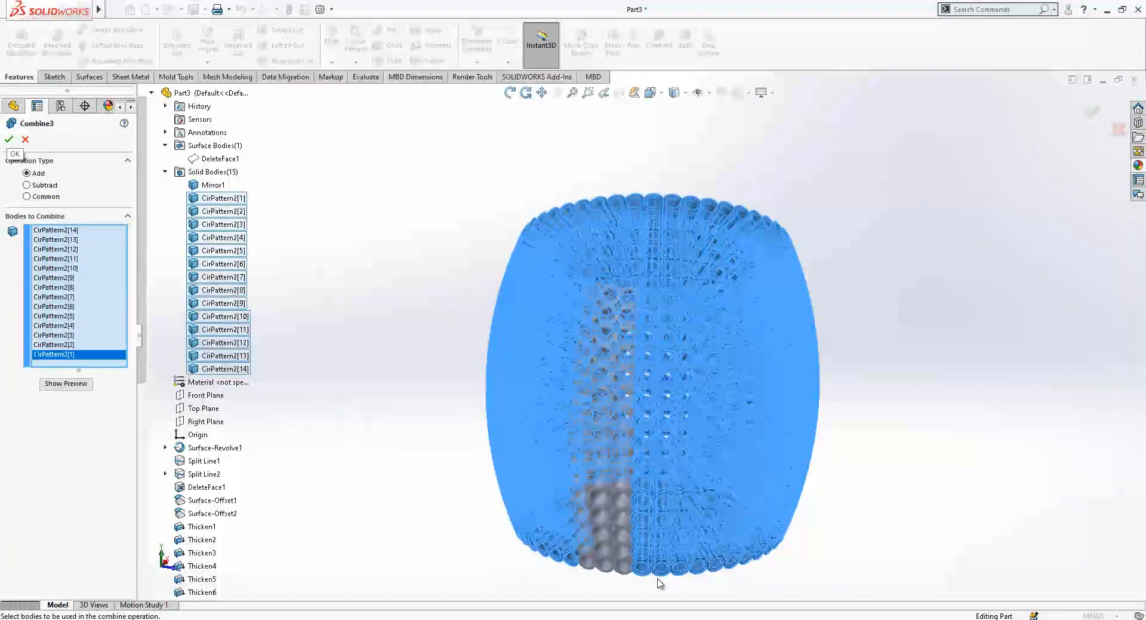
left_click(613, 536)
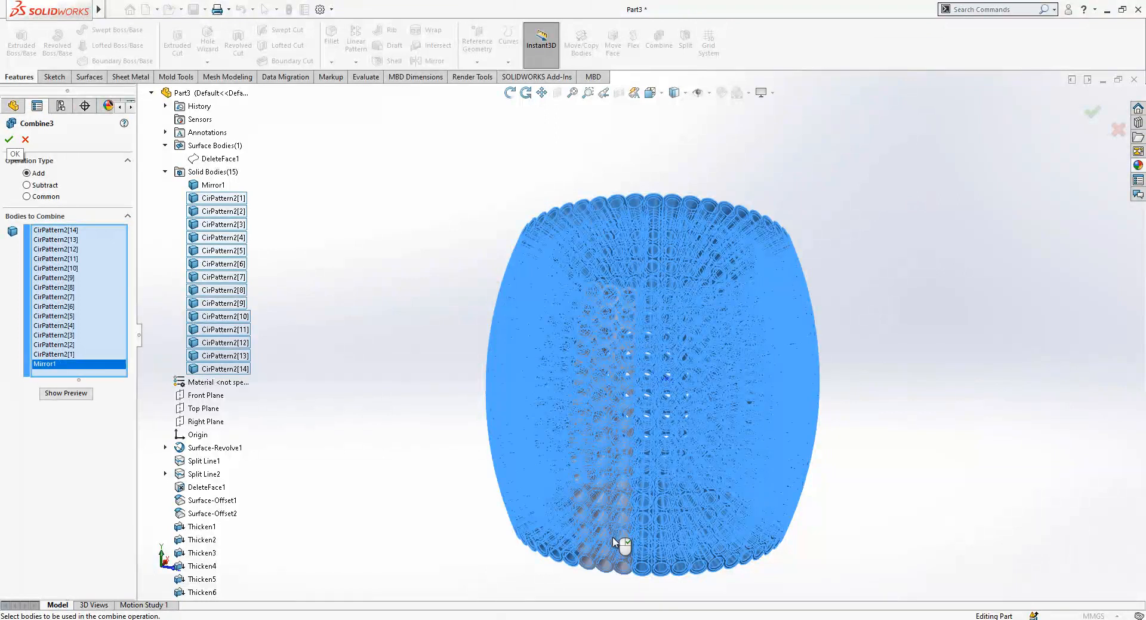
left_click(9, 140)
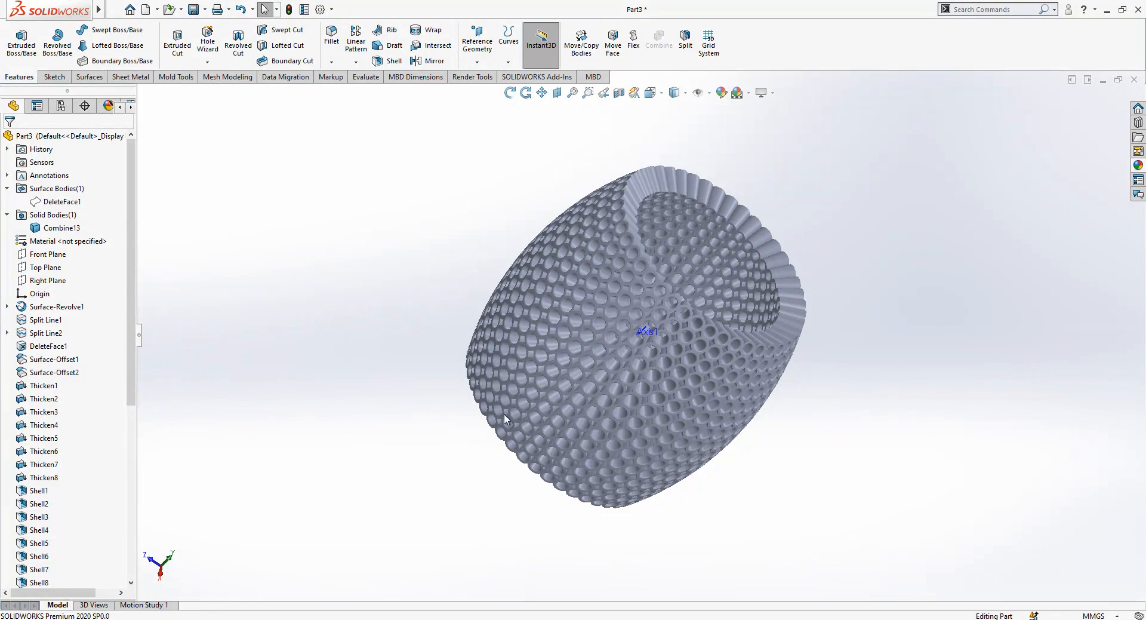
middle_click_drag(754, 471, 671, 383)
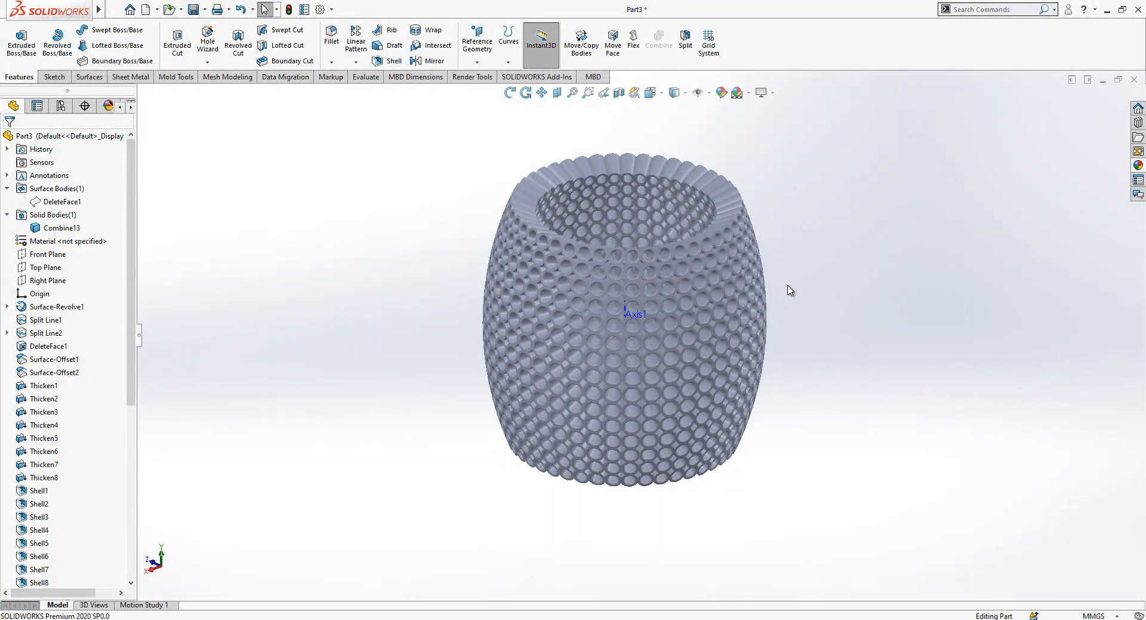
middle_click_drag(780, 277, 801, 289)
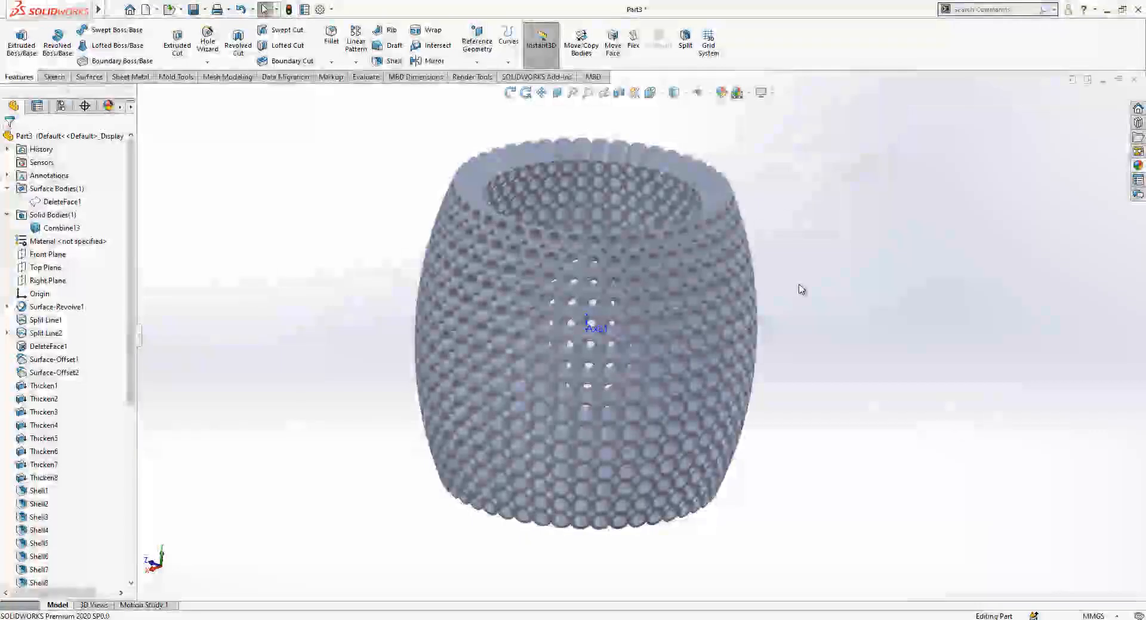